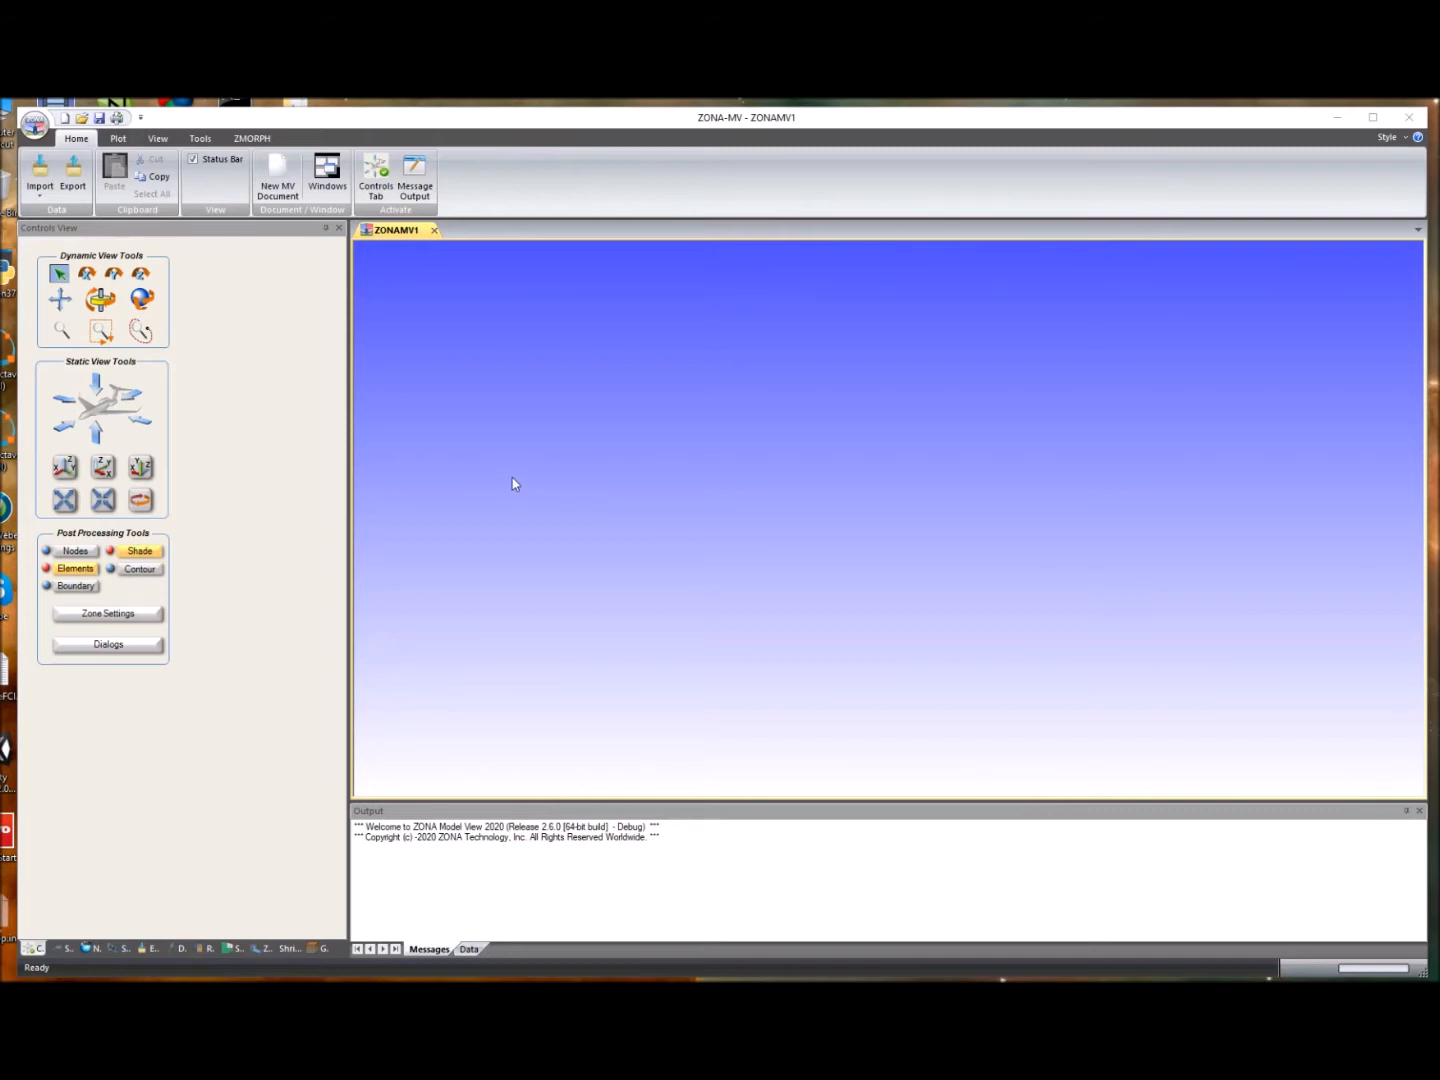
- Import the Tecplot file brick2.plt
{"action": "left_click", "coordinate": [40, 190]}
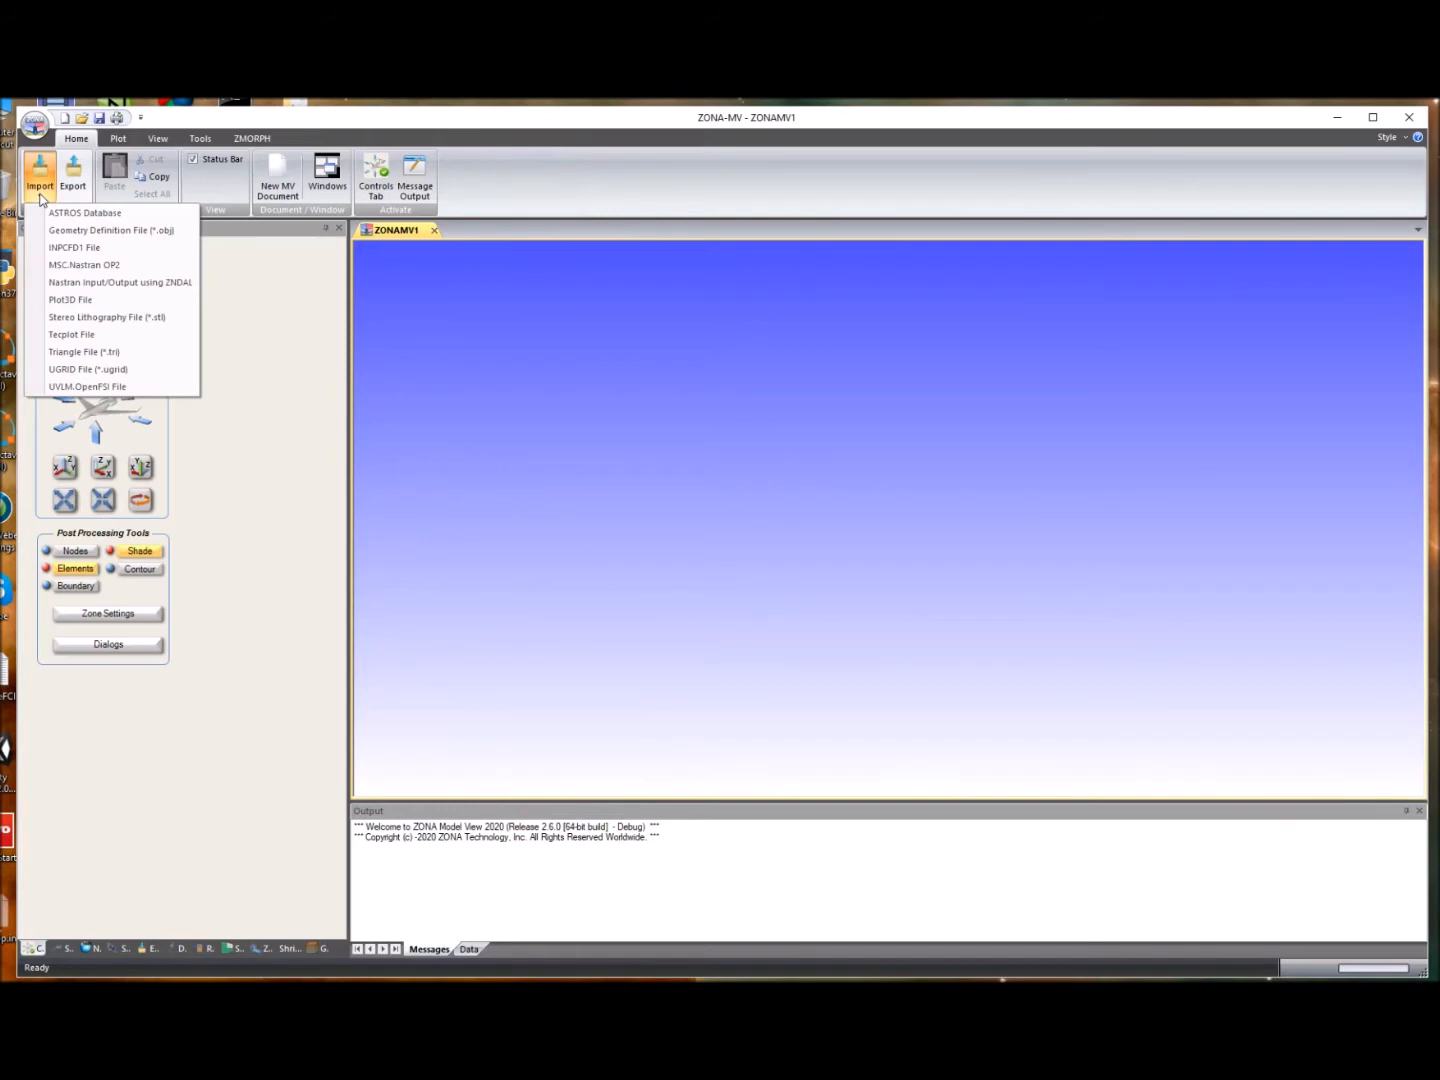
{"action": "left_click", "coordinate": [82, 353]}
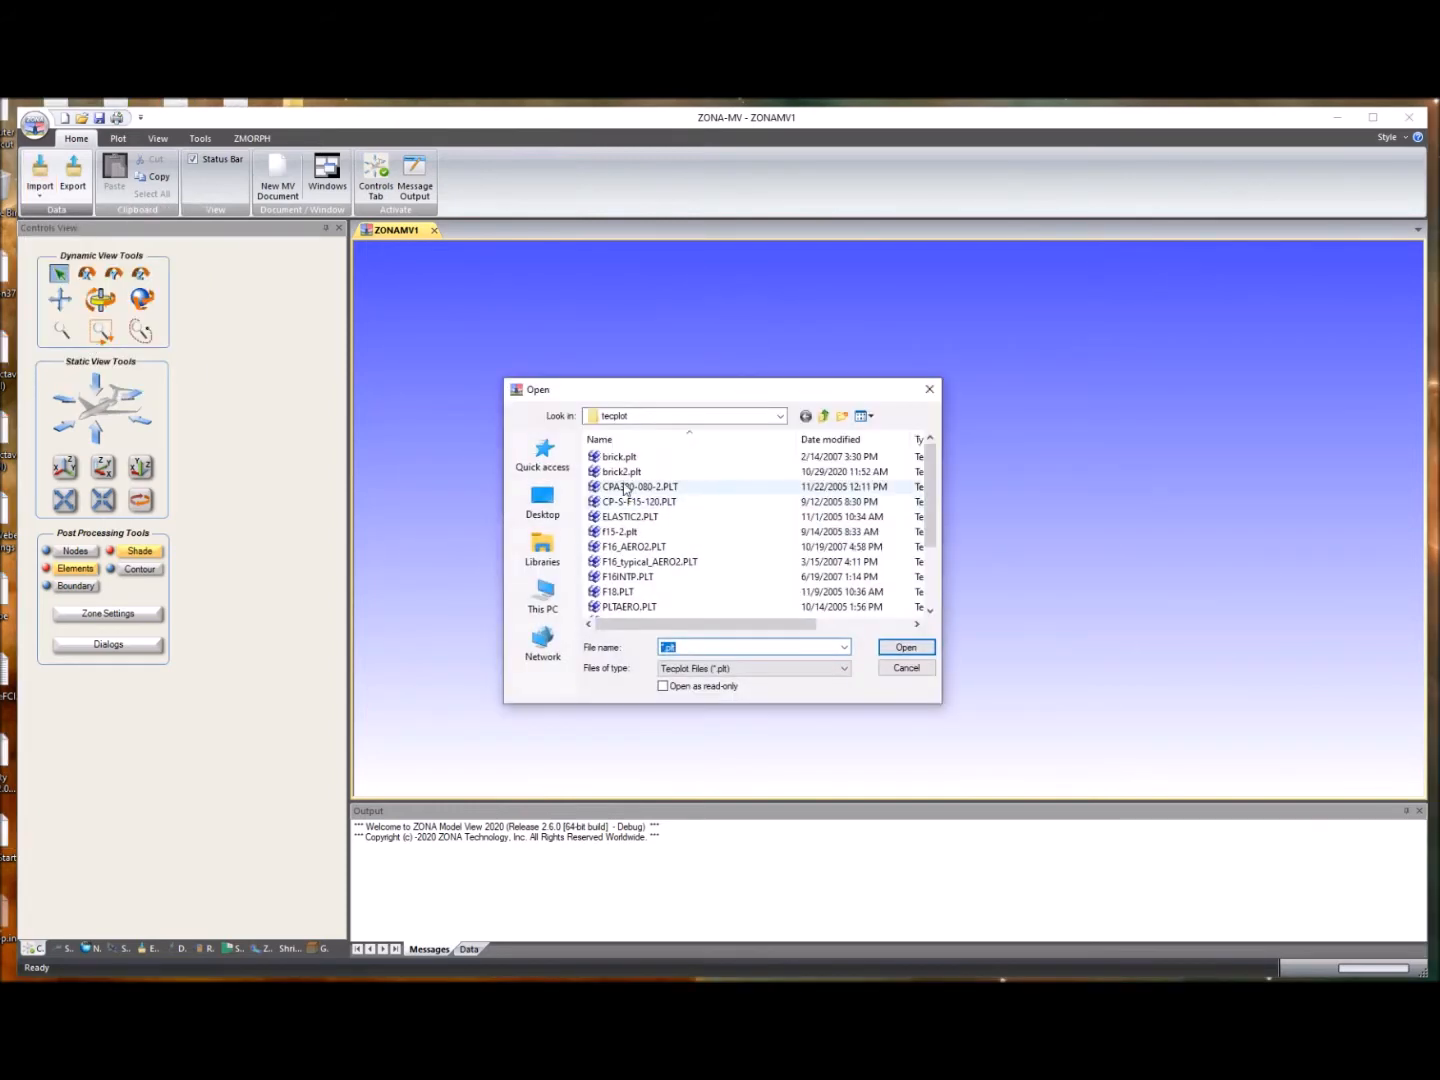
{"action": "left_click", "coordinate": [621, 471]}
{"action": "left_click", "coordinate": [926, 648]}
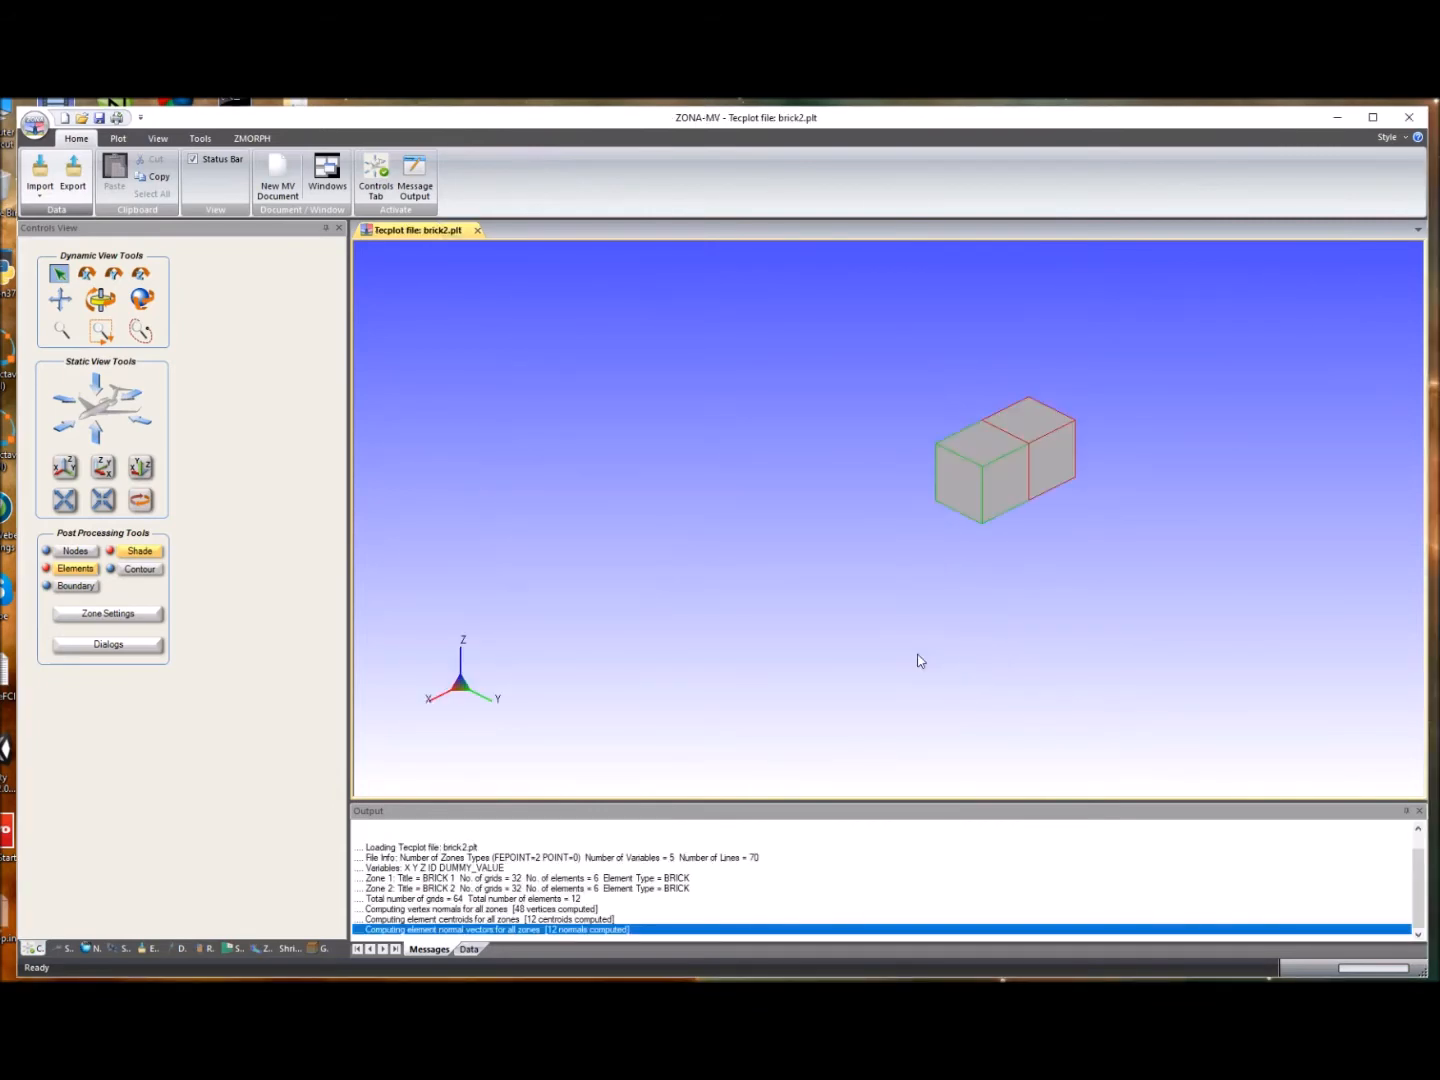
- Open the zone settings to review the element colours of BRICK 1 and BRICK 2, then close them
{"action": "scroll", "coordinate": [1040, 446], "scroll_direction": "up", "scroll_amount": 2}
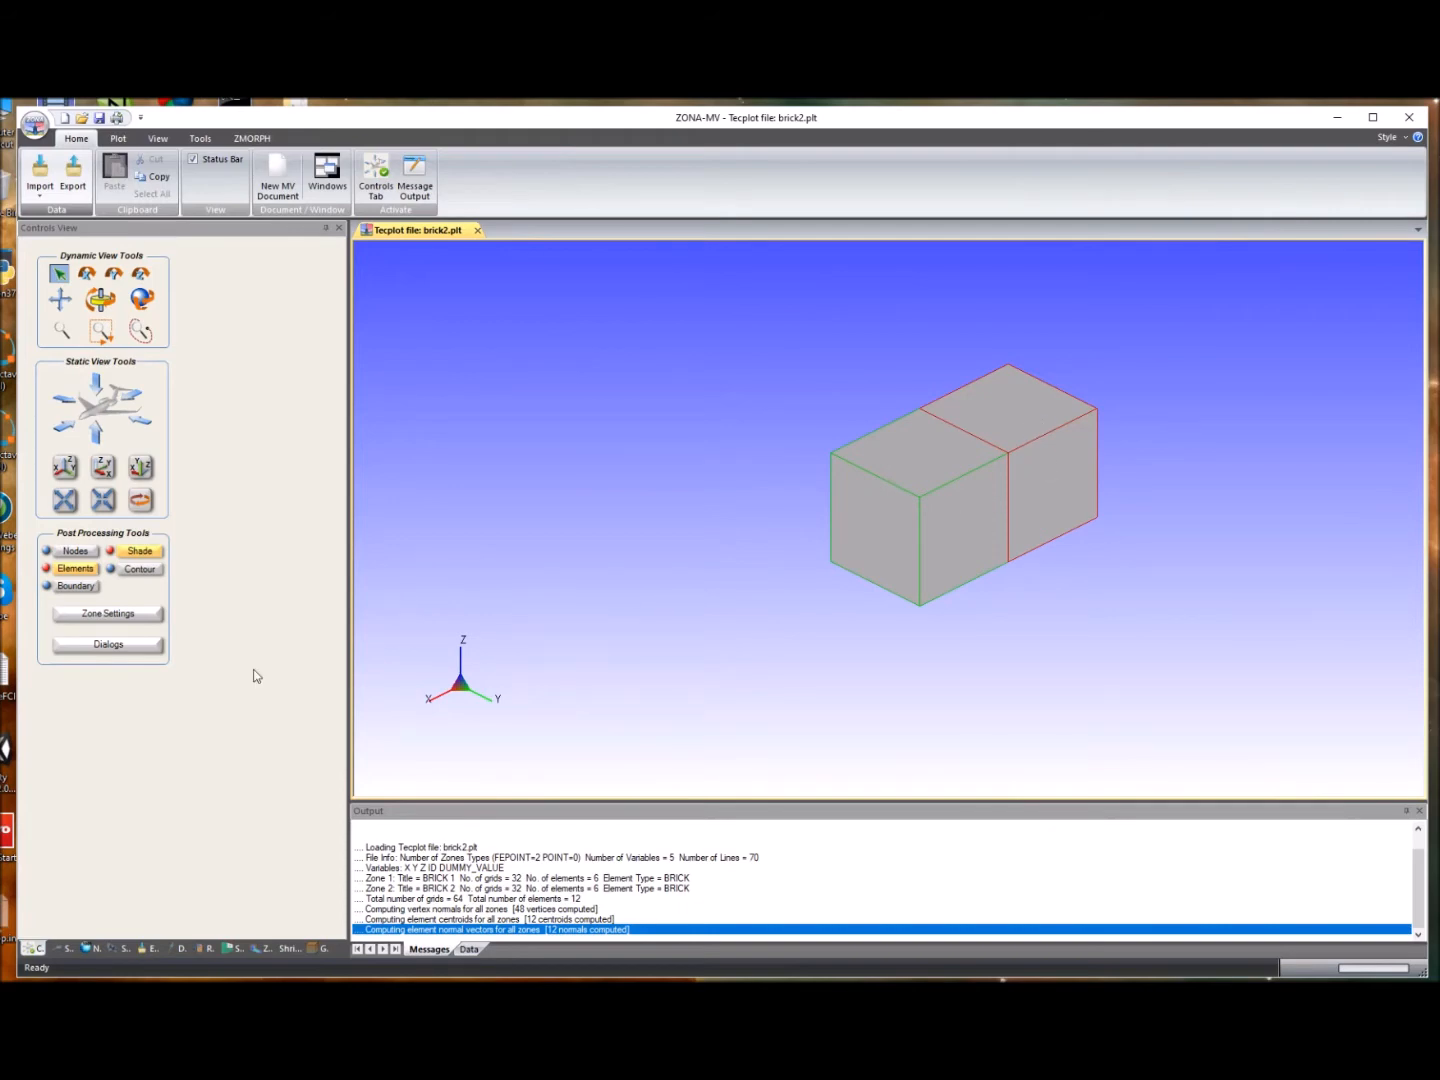
{"action": "left_click", "coordinate": [121, 613]}
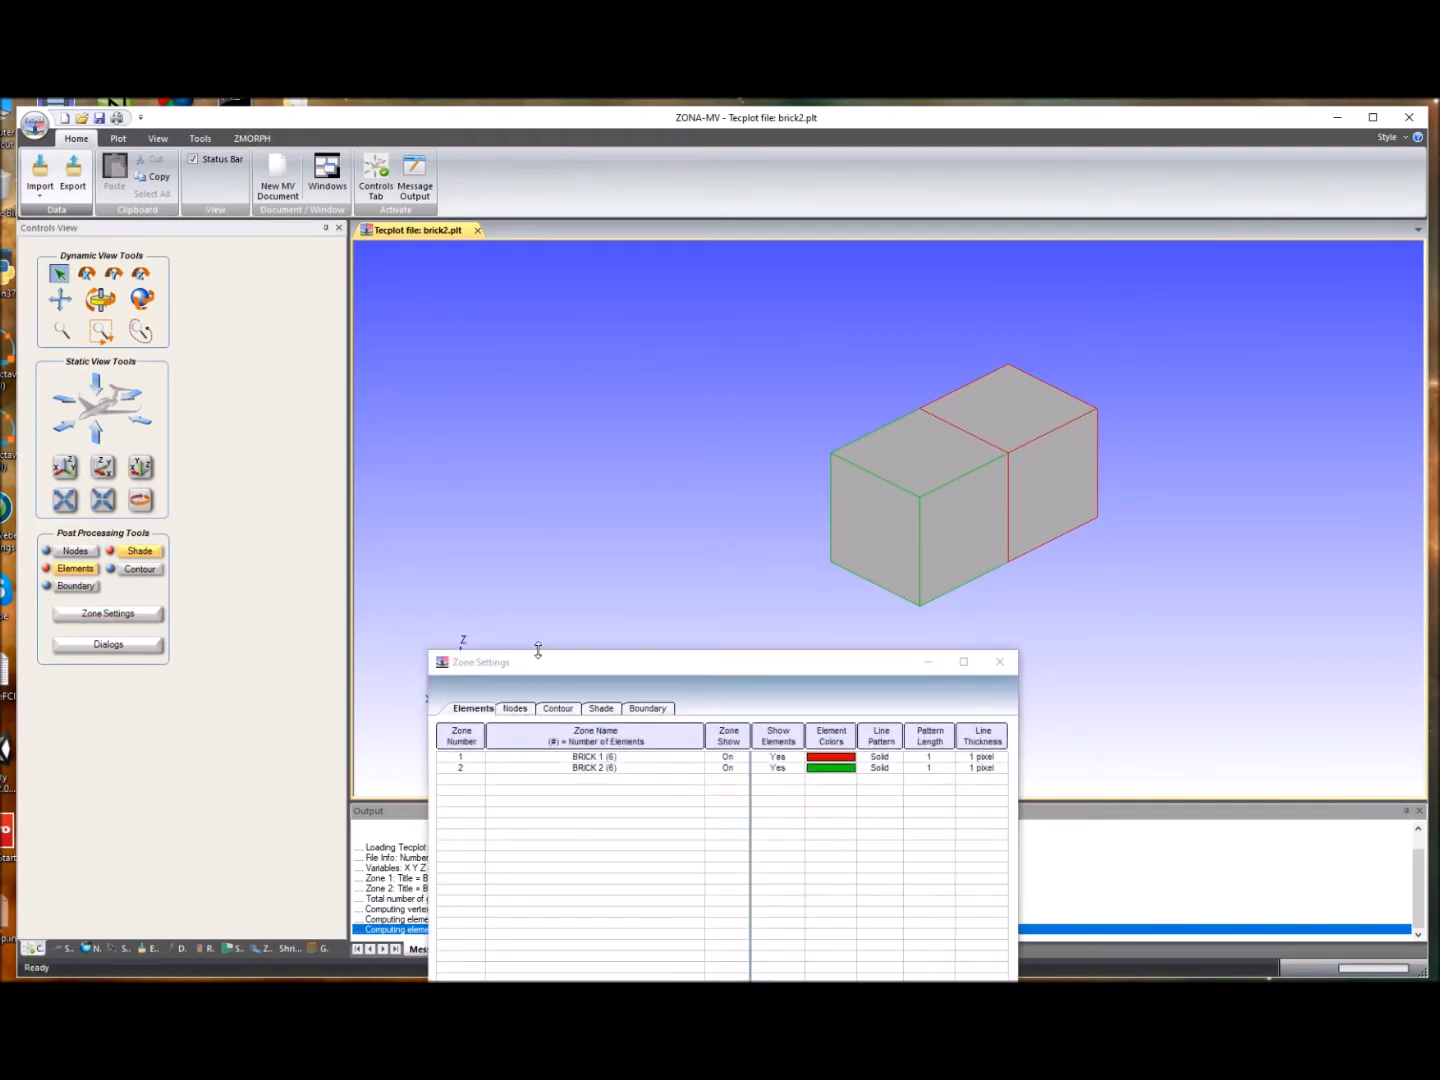
{"action": "left_click_drag", "start_coordinate": [576, 668], "coordinate": [379, 489]}
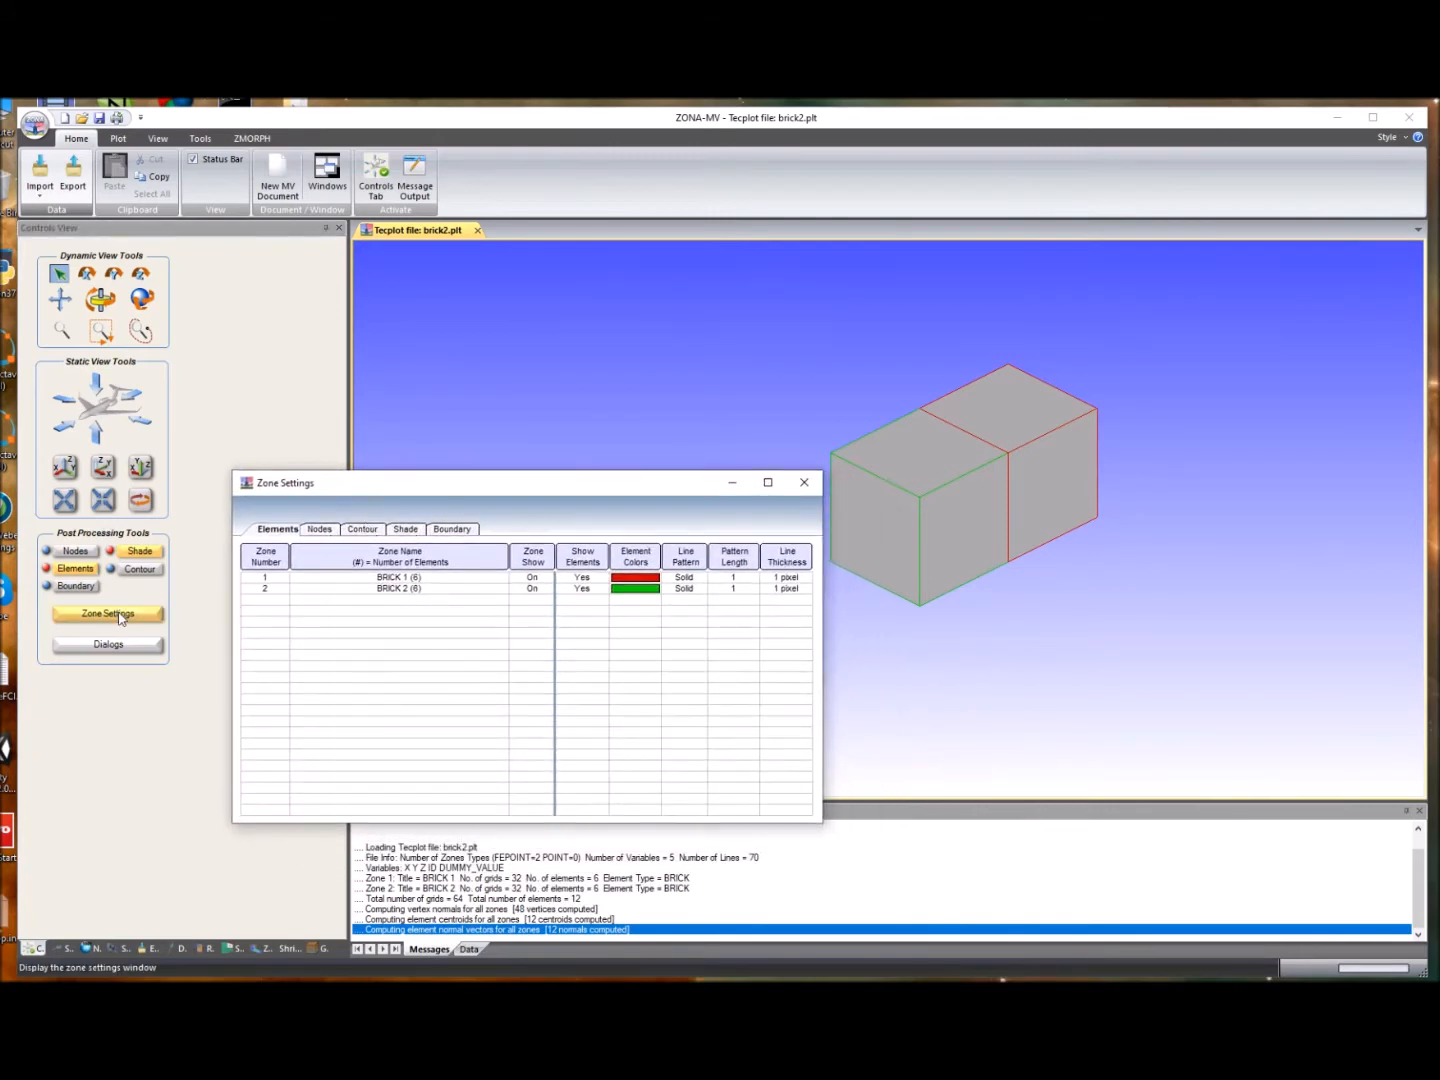
{"action": "left_click", "coordinate": [634, 580]}
{"action": "left_click", "coordinate": [545, 589]}
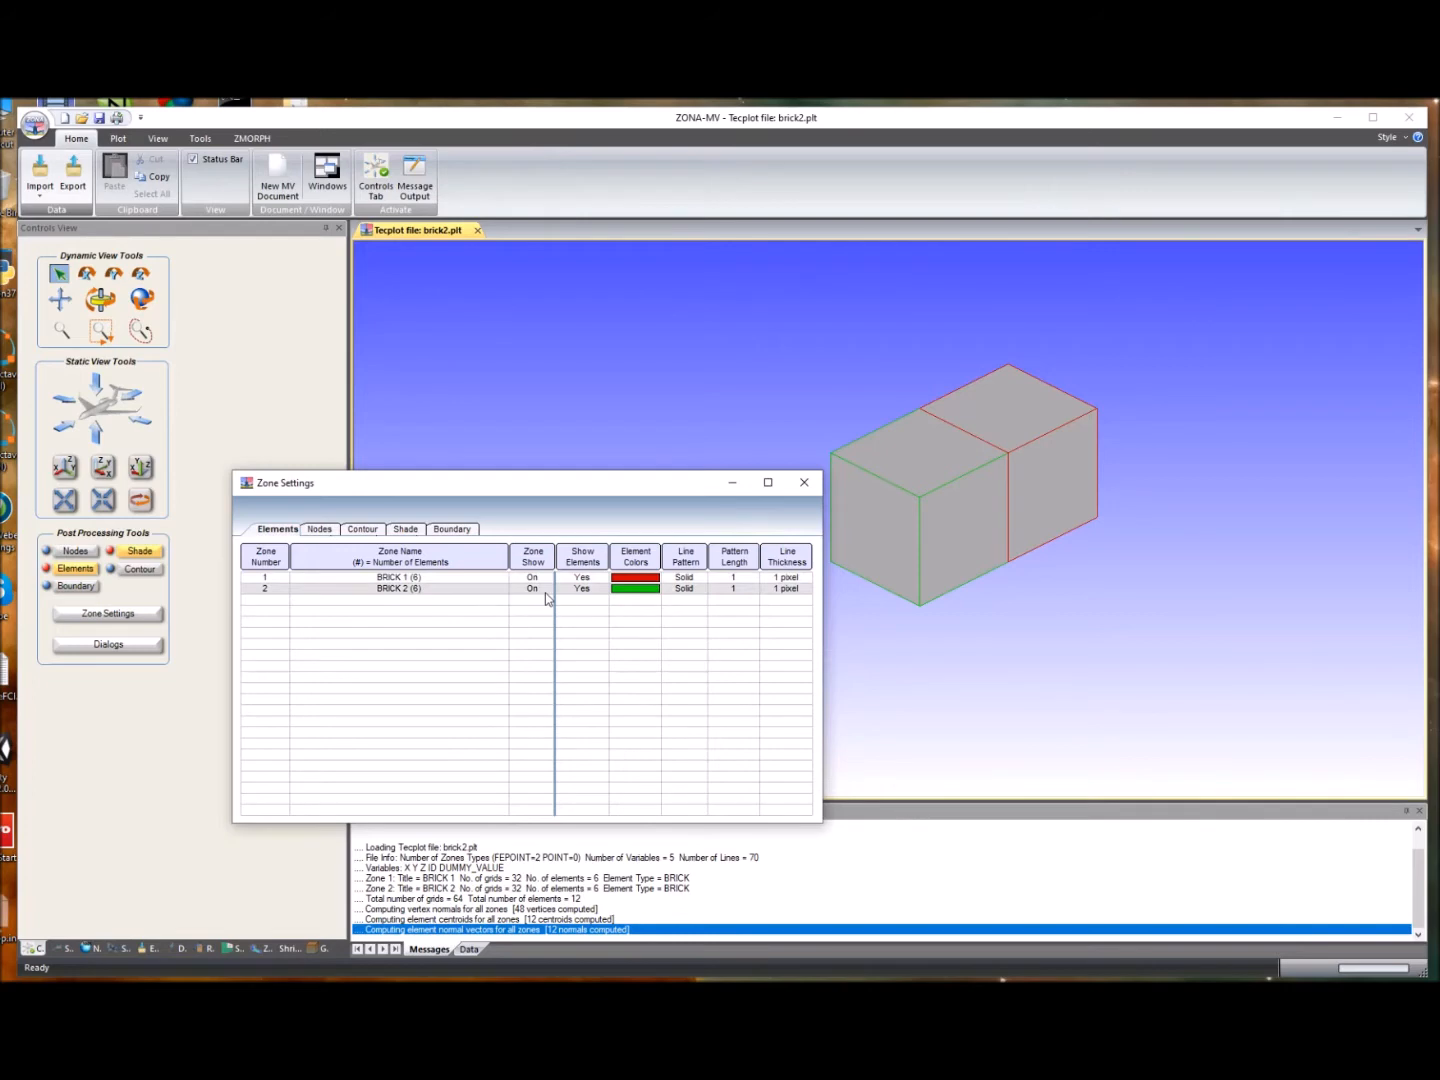
{"action": "left_click", "coordinate": [805, 485]}
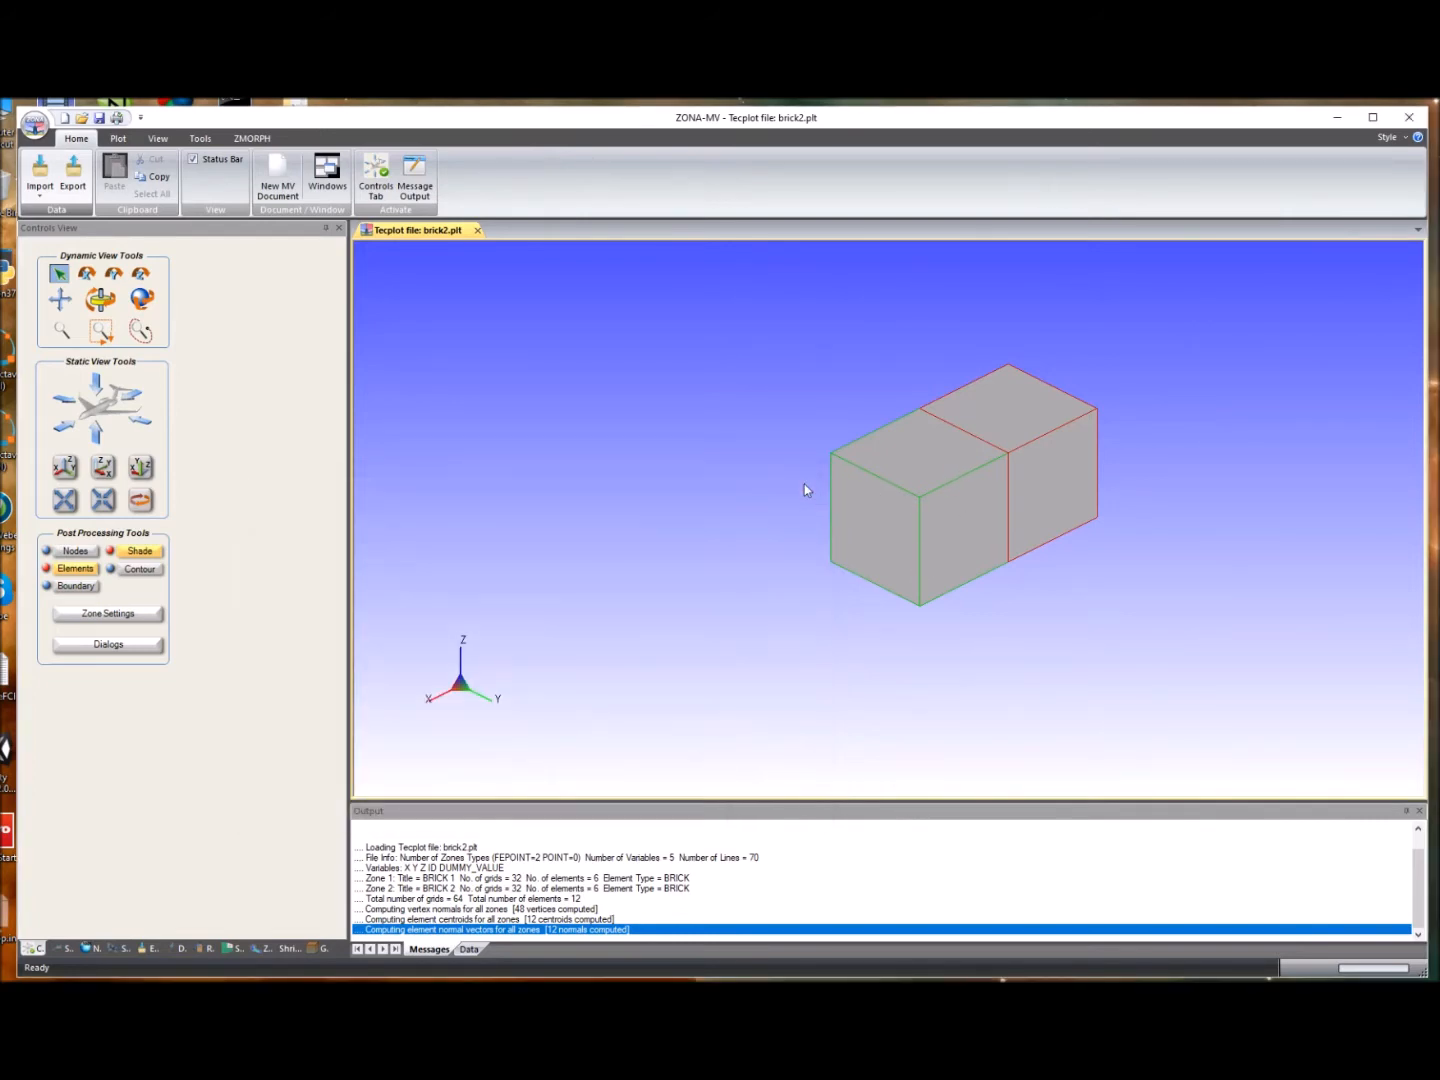
- Mirror zone BRICK 1 about the X-Z plane using the Alter Data tool
{"action": "left_click", "coordinate": [200, 140]}
{"action": "left_click", "coordinate": [208, 170]}
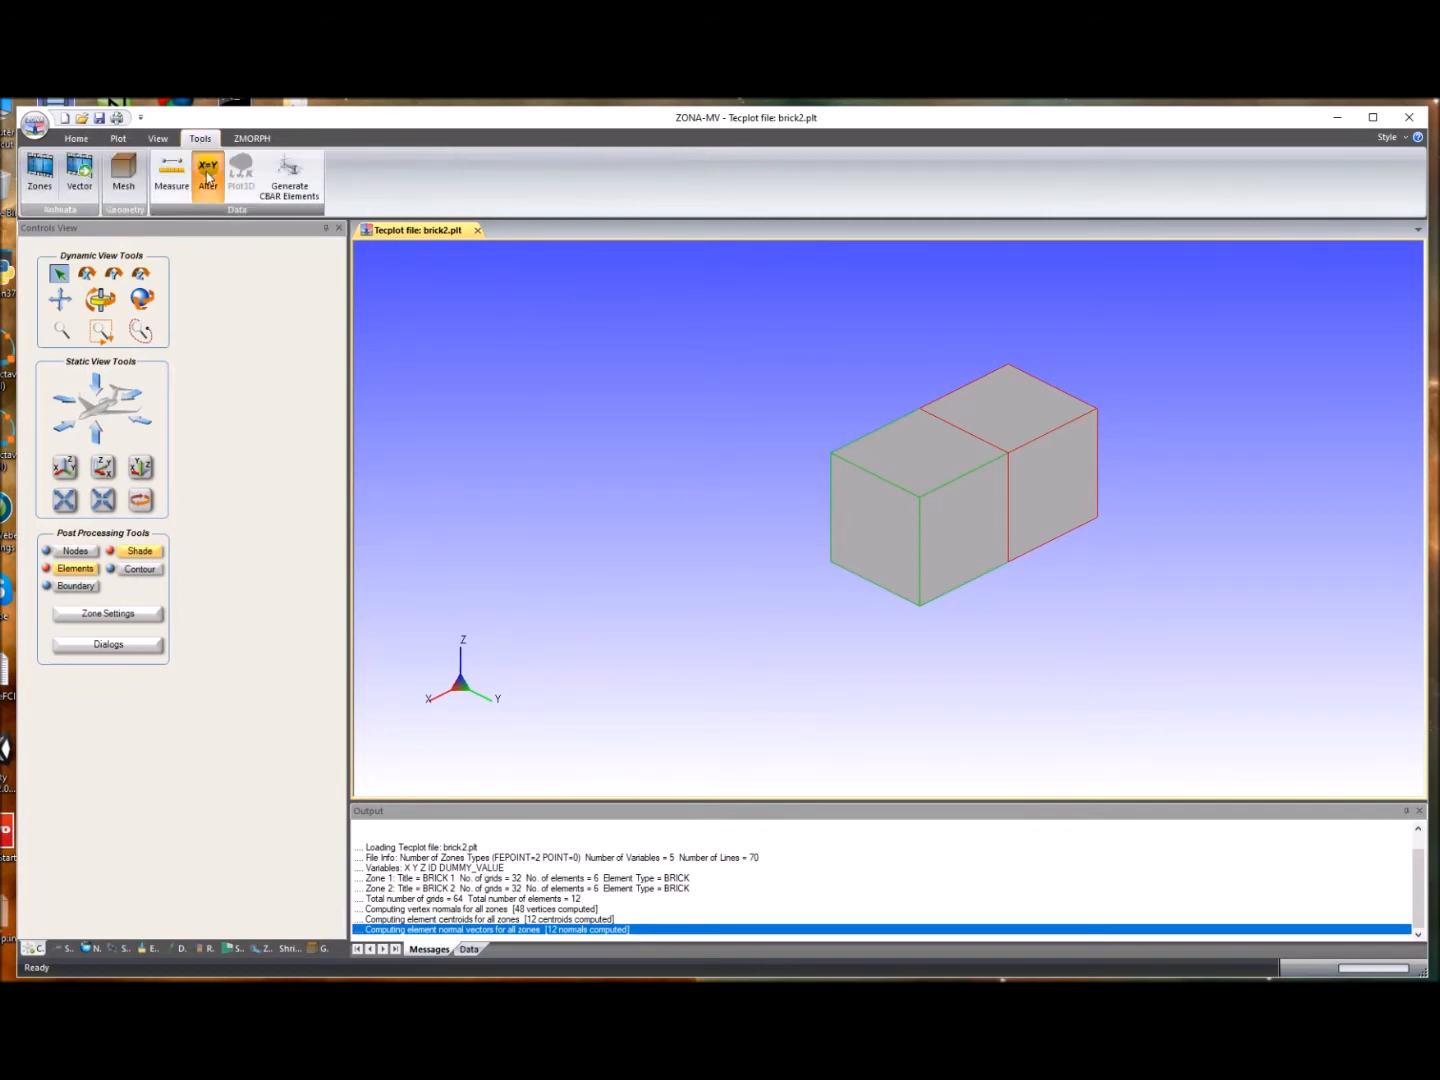
{"action": "left_click_drag", "start_coordinate": [550, 337], "coordinate": [320, 342]}
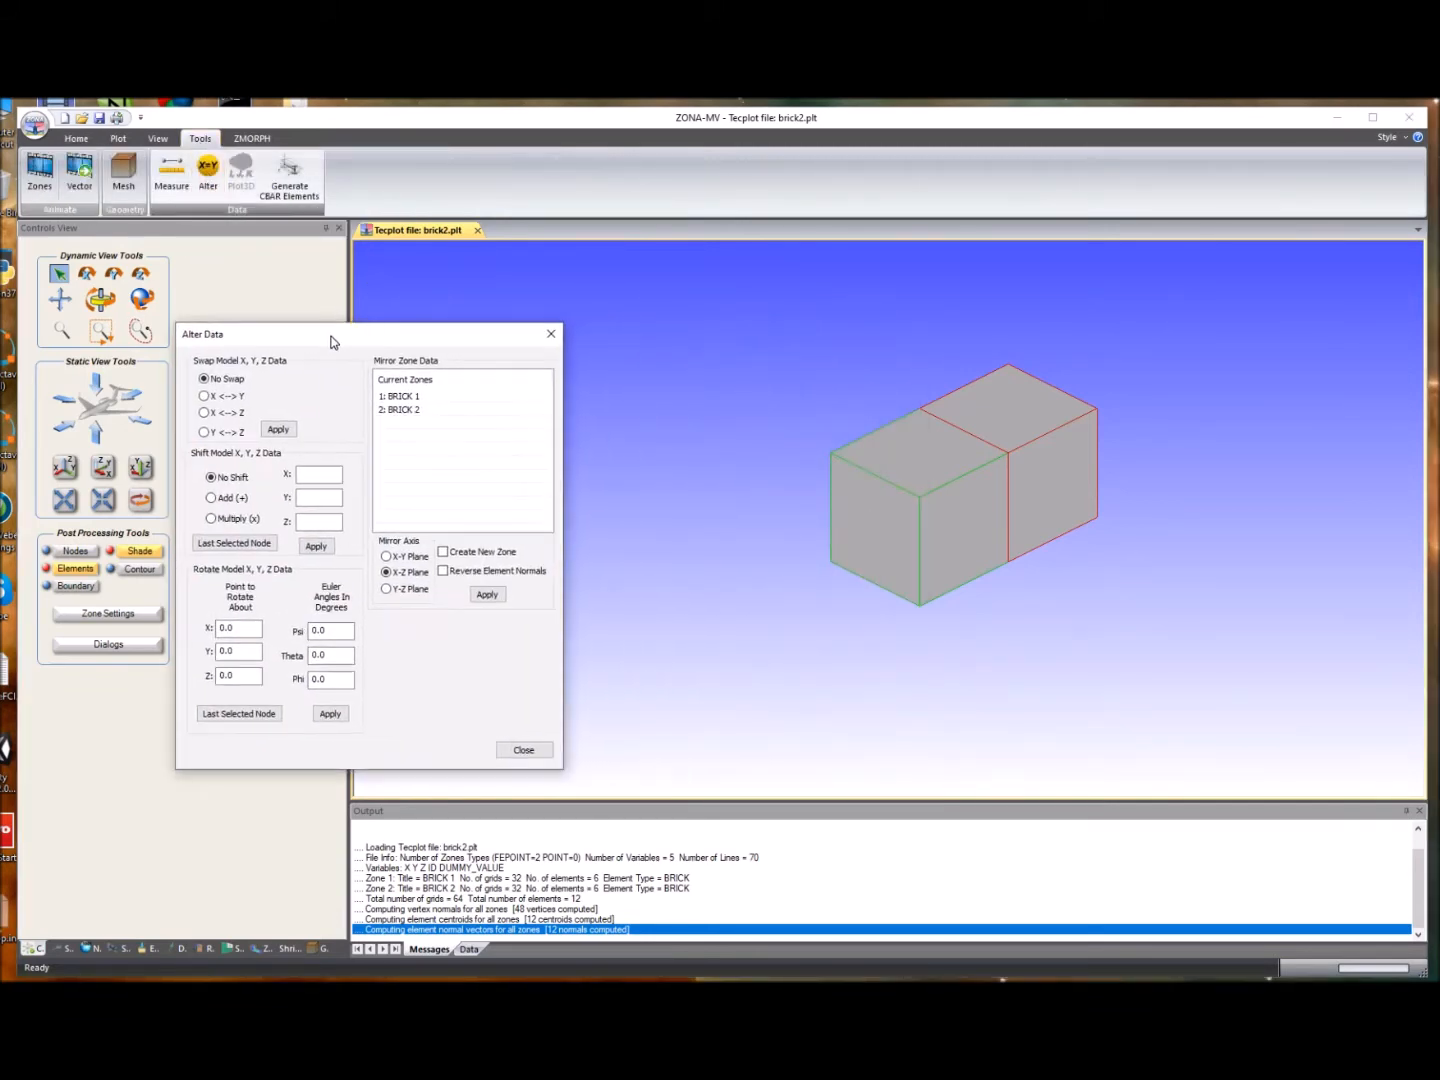
{"action": "left_click", "coordinate": [417, 397]}
{"action": "left_click", "coordinate": [414, 410]}
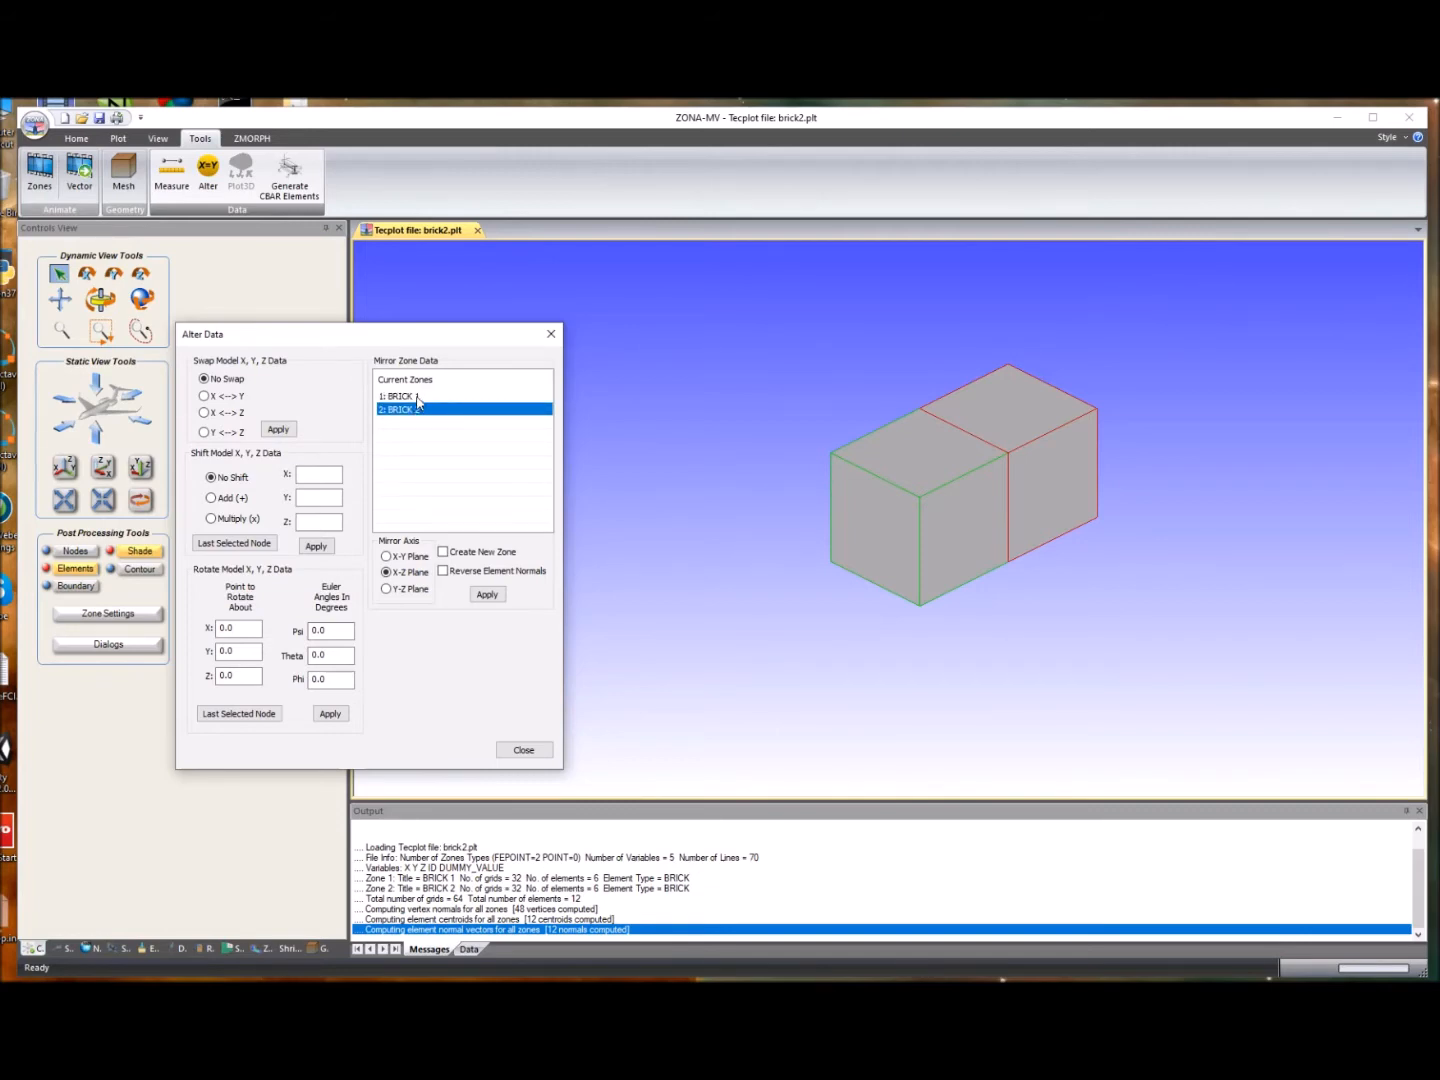
{"action": "left_click", "coordinate": [419, 398]}
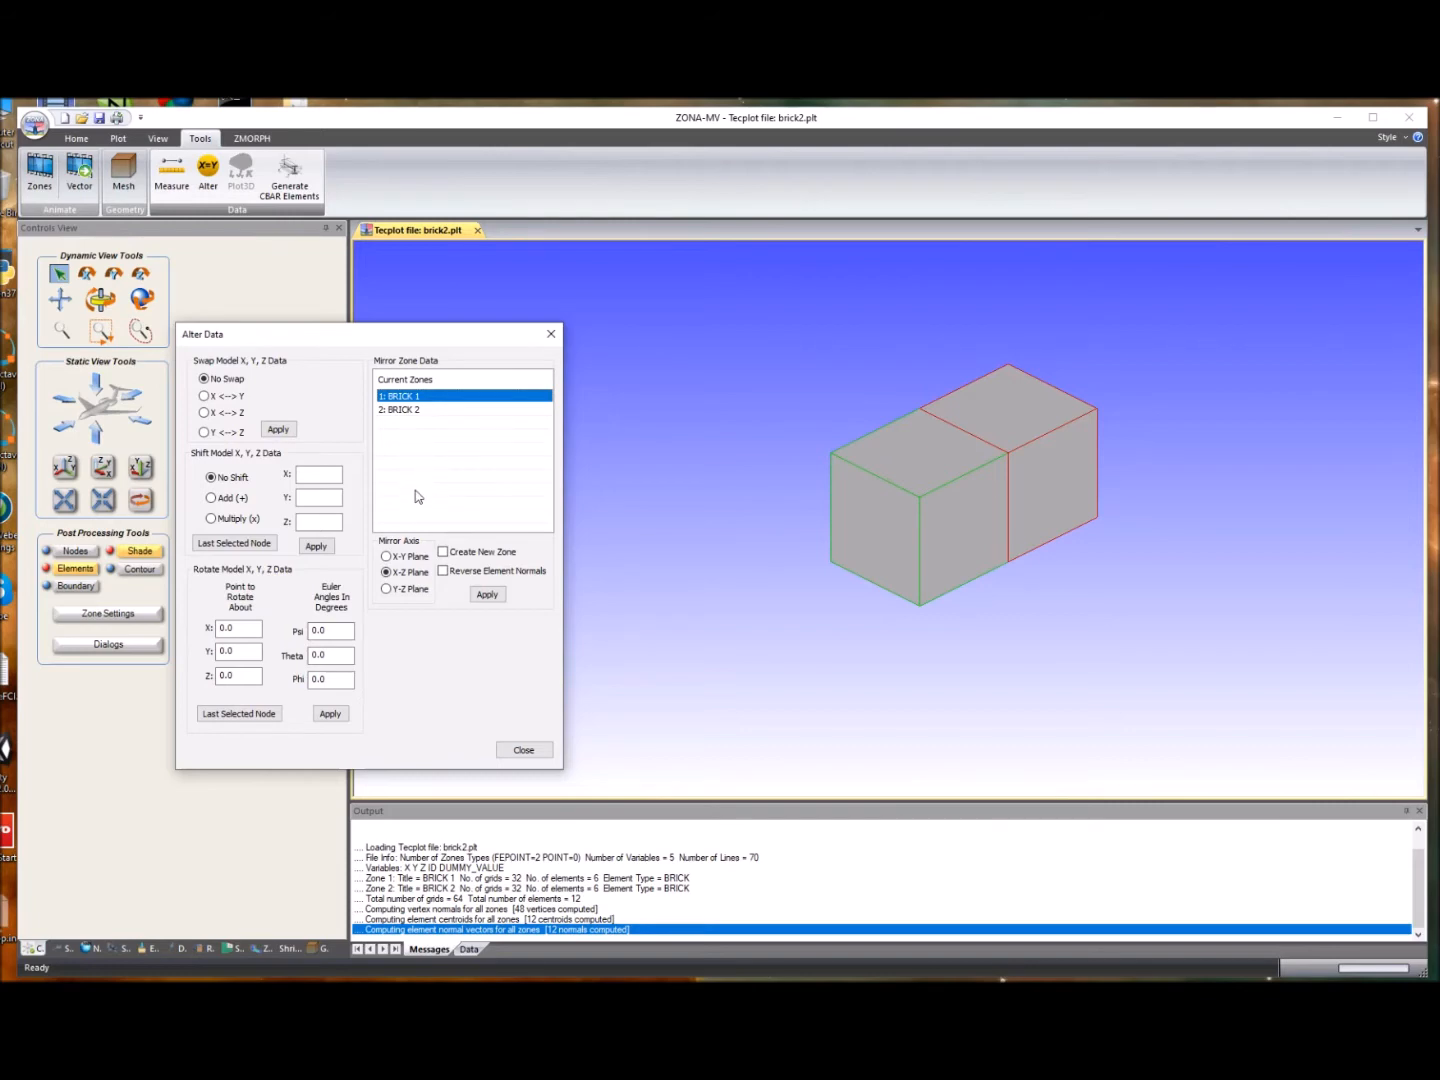
{"action": "left_click", "coordinate": [415, 409], "text": "ctrl"}
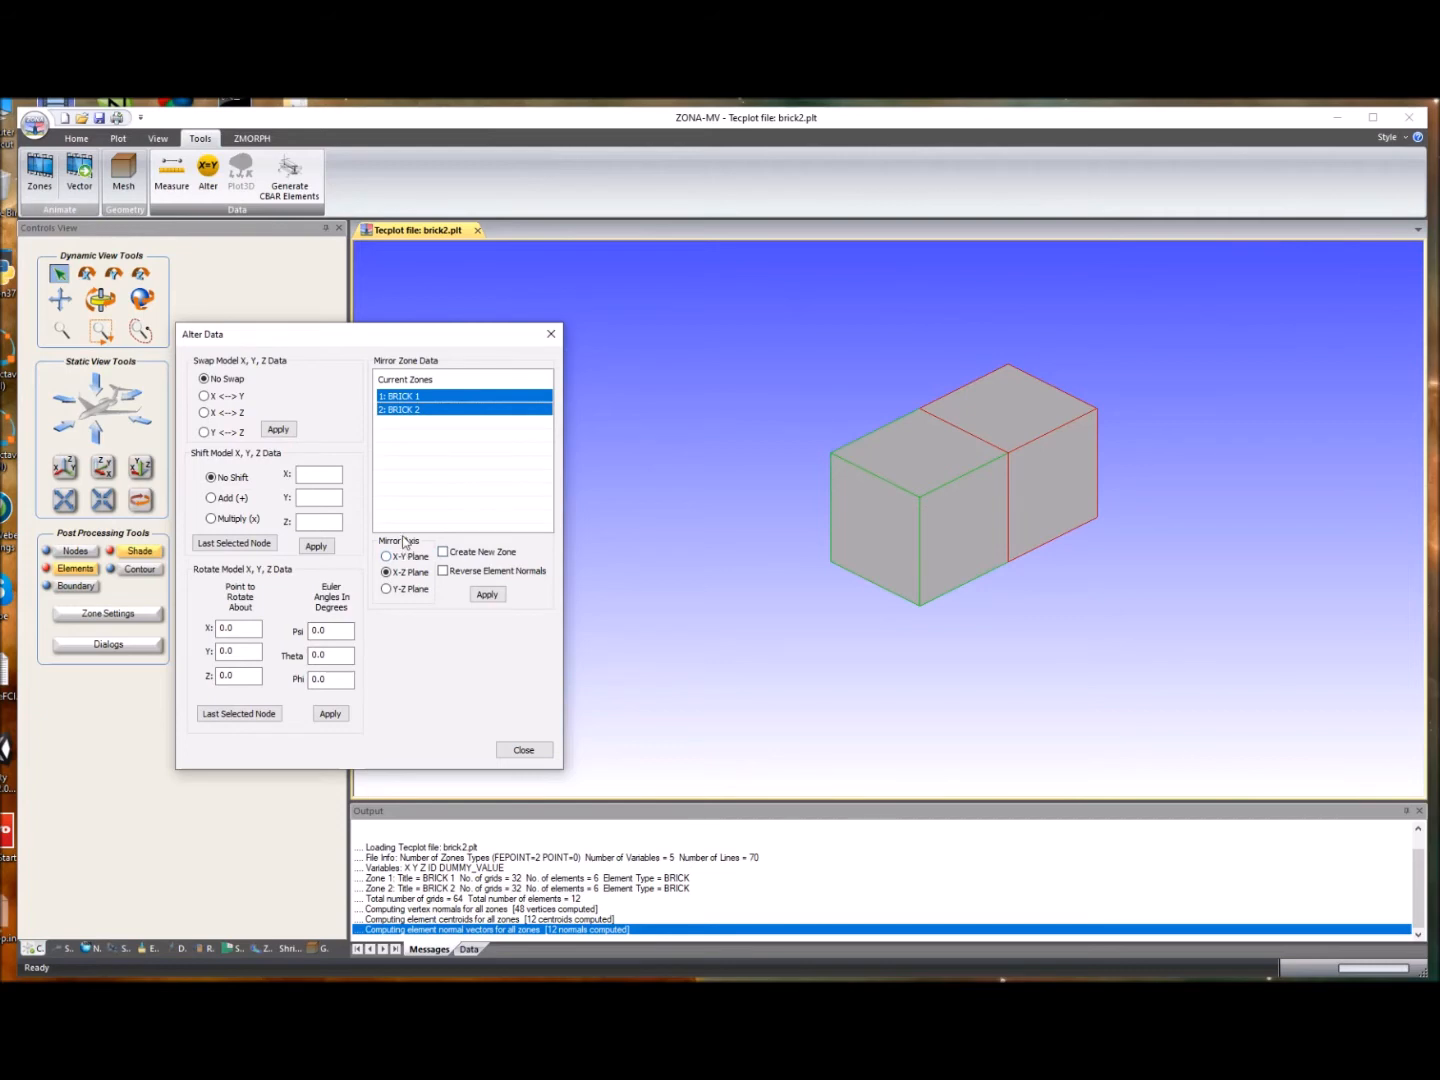
{"action": "left_click", "coordinate": [426, 460]}
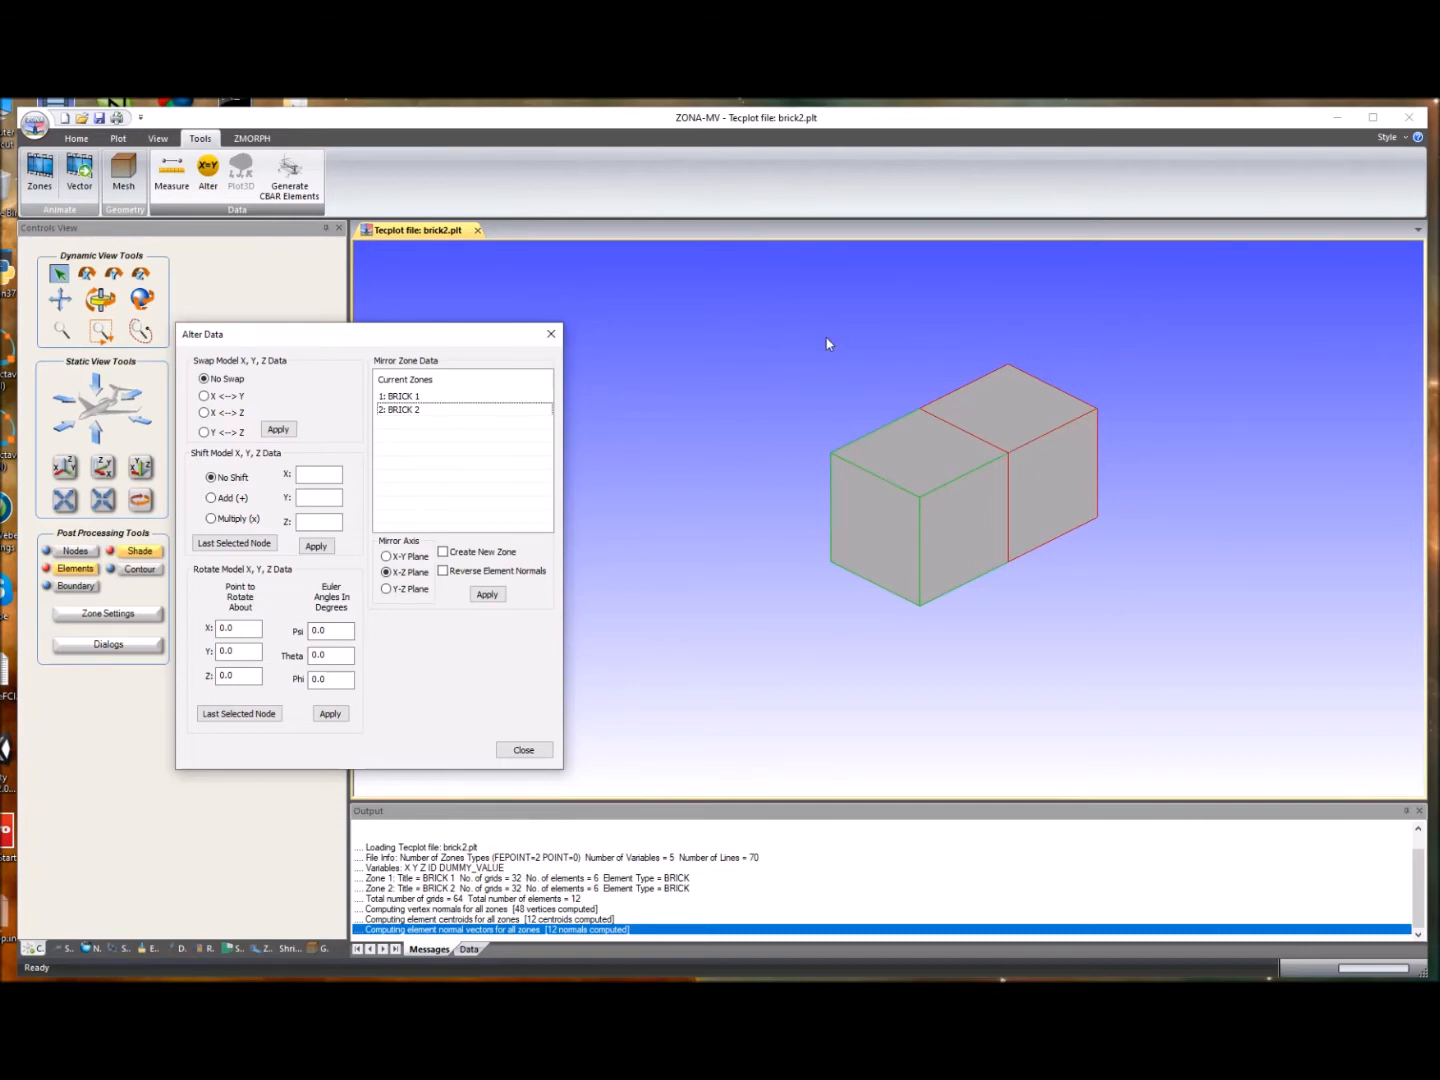
{"action": "left_click_drag", "start_coordinate": [387, 329], "coordinate": [232, 322]}
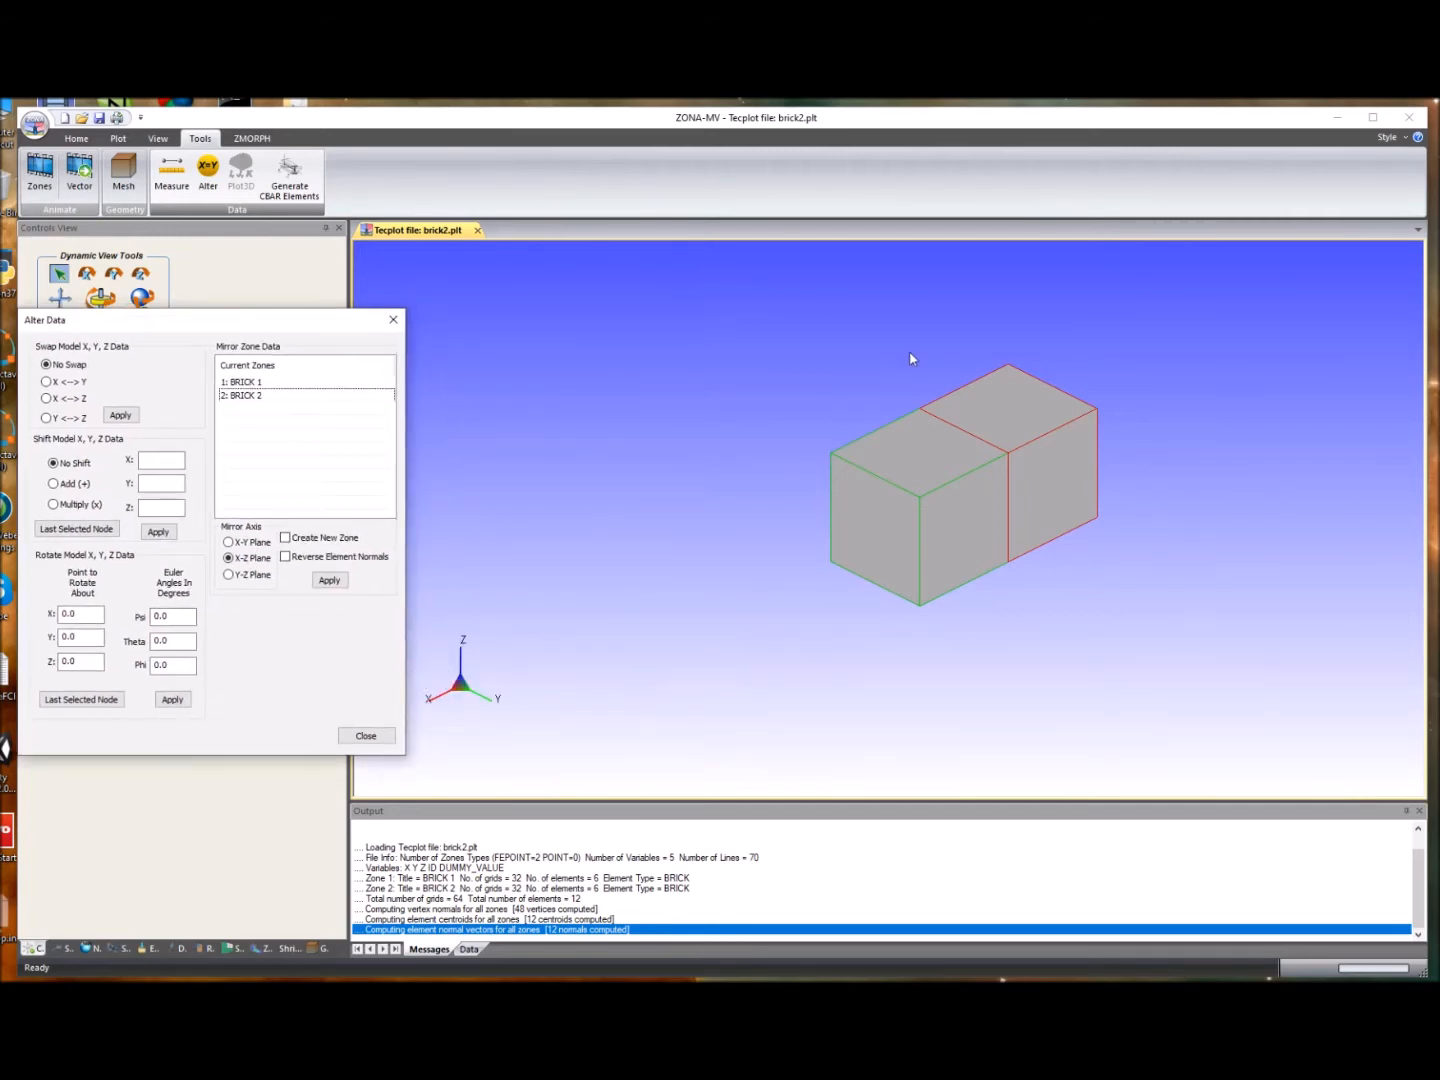
{"action": "mouse_move", "coordinate": [301, 322]}
{"action": "left_mouse_down"}
{"action": "mouse_move", "coordinate": [337, 301]}
{"action": "mouse_move", "coordinate": [320, 305]}
{"action": "left_mouse_up"}
{"action": "left_click", "coordinate": [280, 366]}
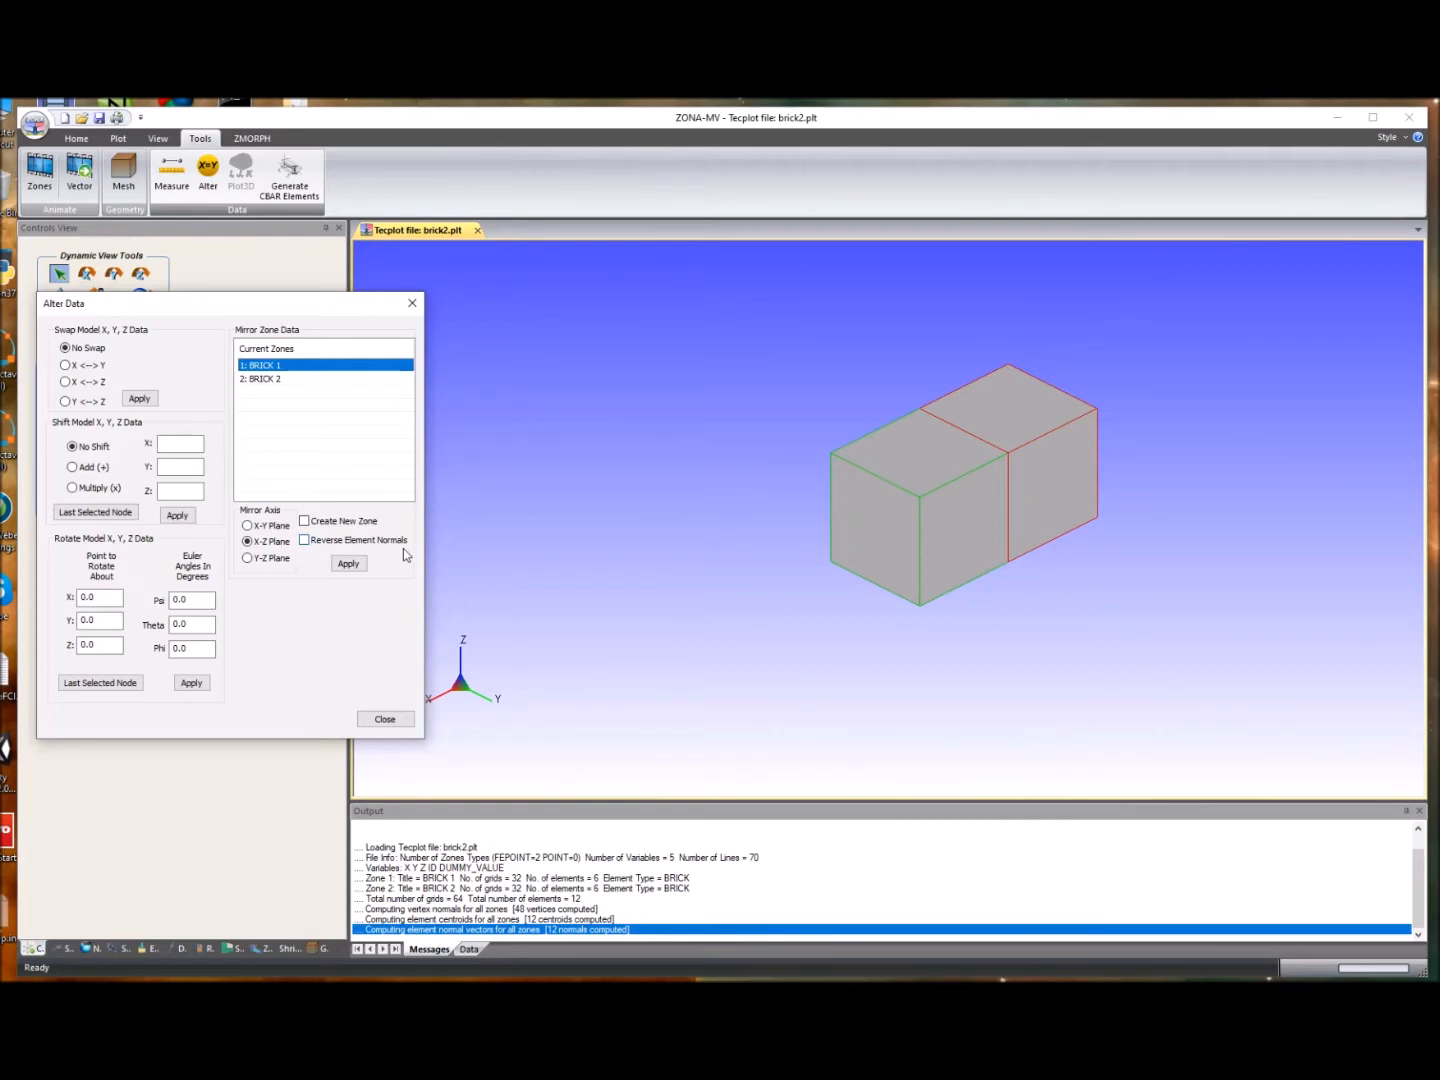
{"action": "left_click", "coordinate": [348, 564]}
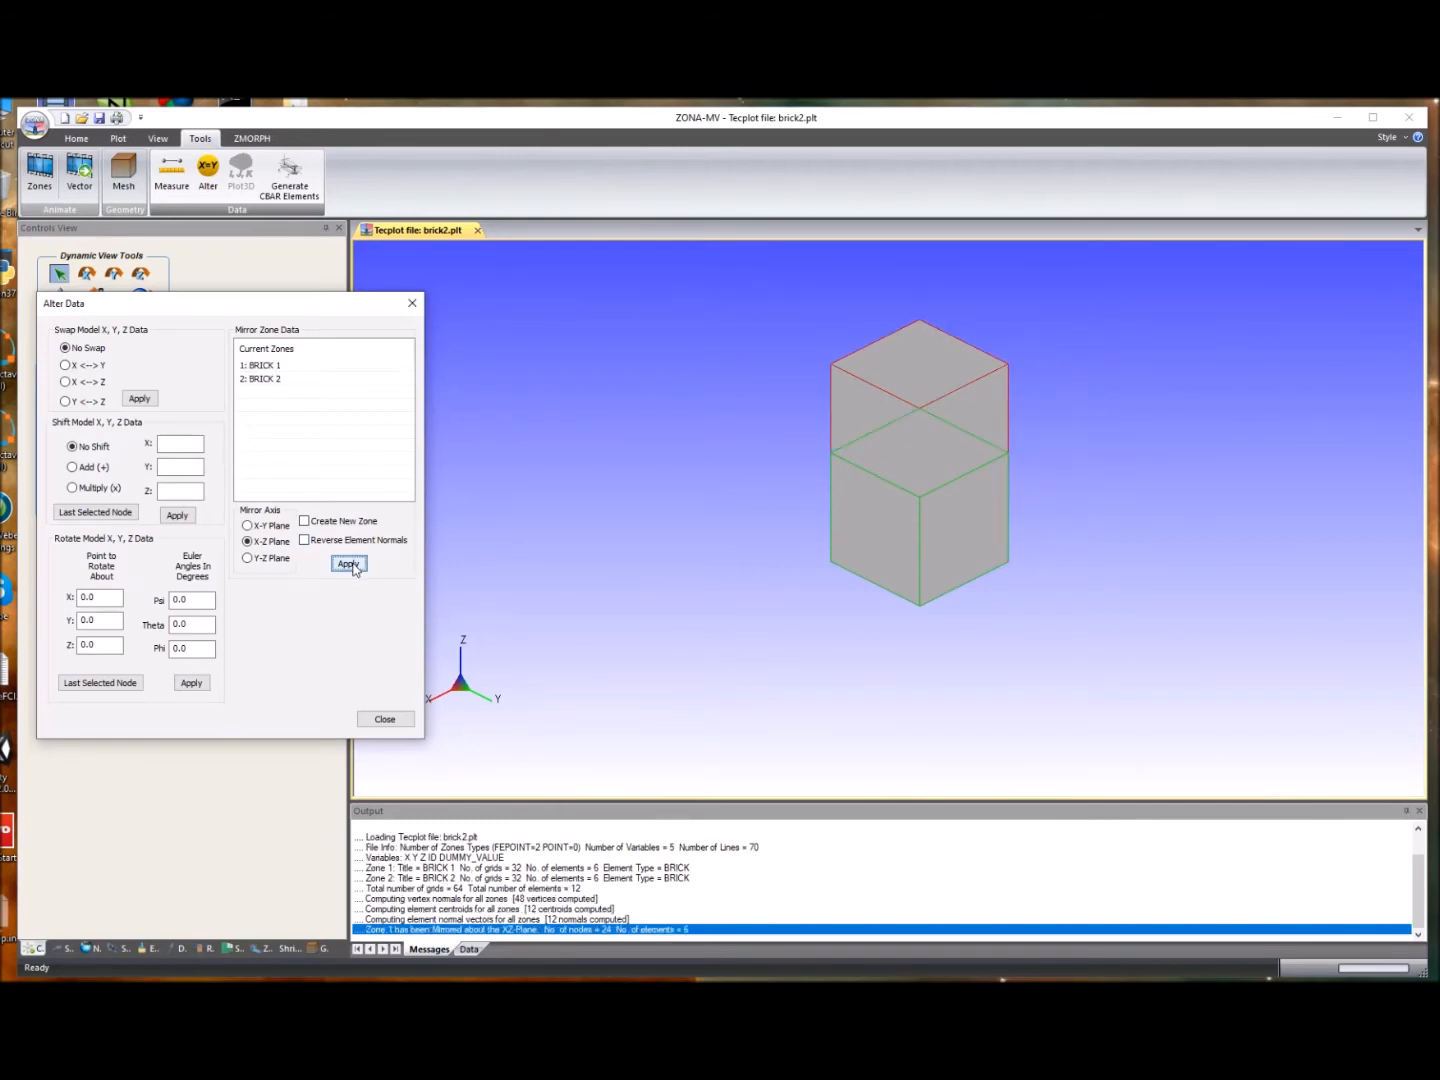
{"action": "left_click", "coordinate": [400, 721]}
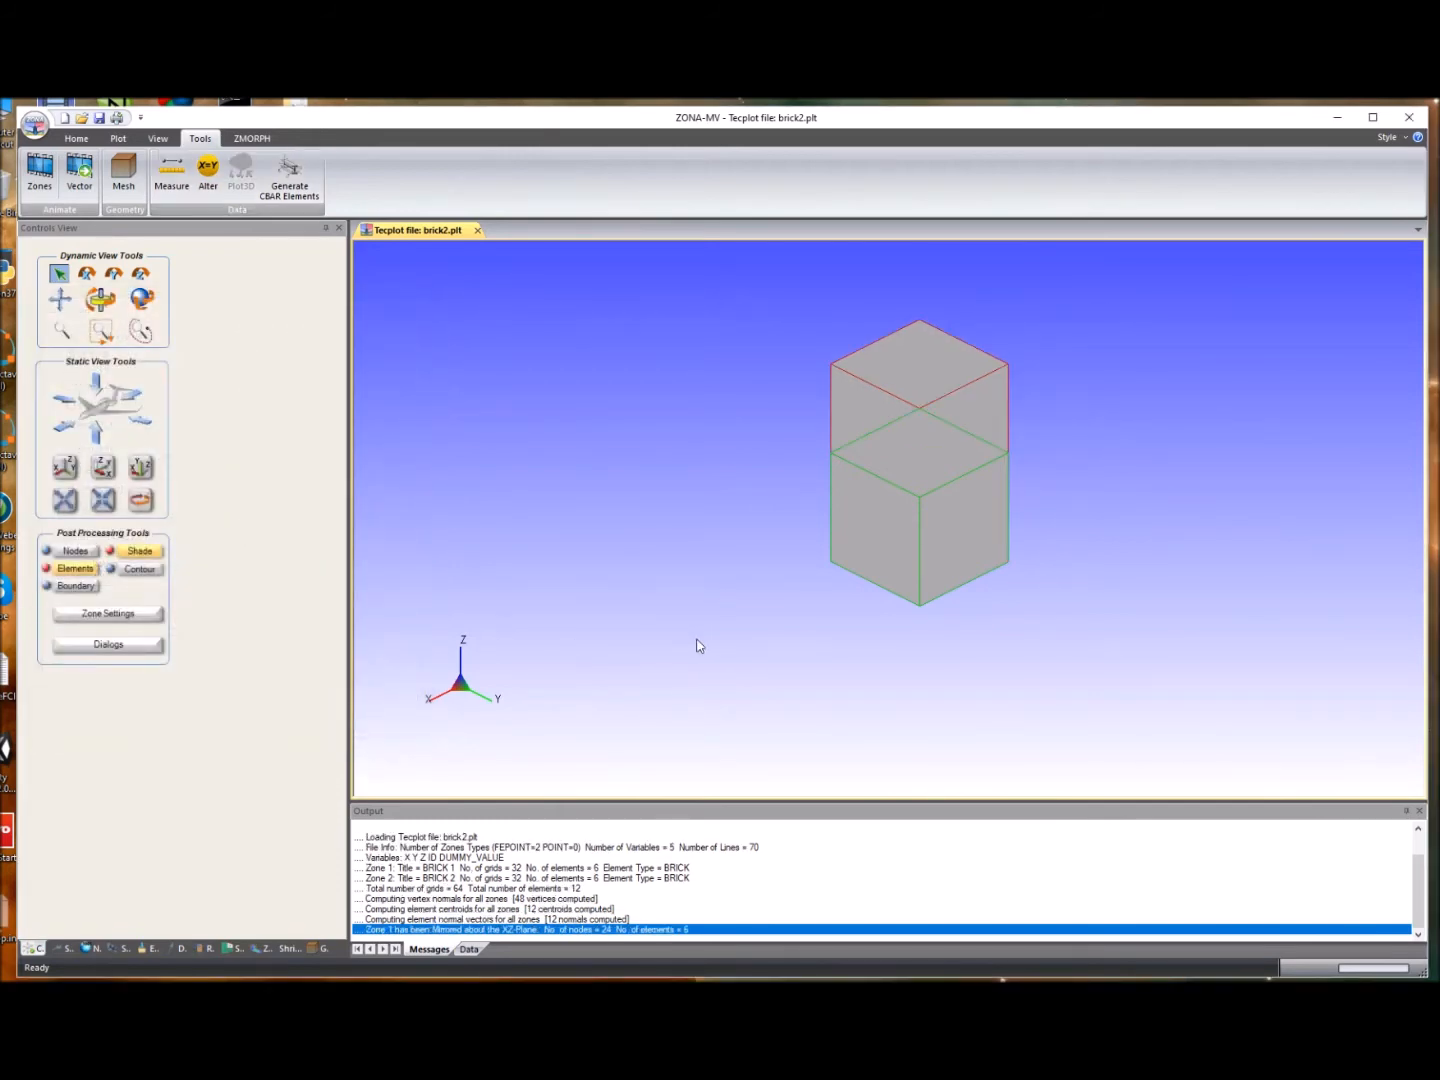
- Rotate the model, turn on display of element normal vectors and recompute the vector set data
{"action": "left_click", "coordinate": [140, 298]}
{"action": "left_click_drag", "start_coordinate": [740, 540], "coordinate": [881, 530]}
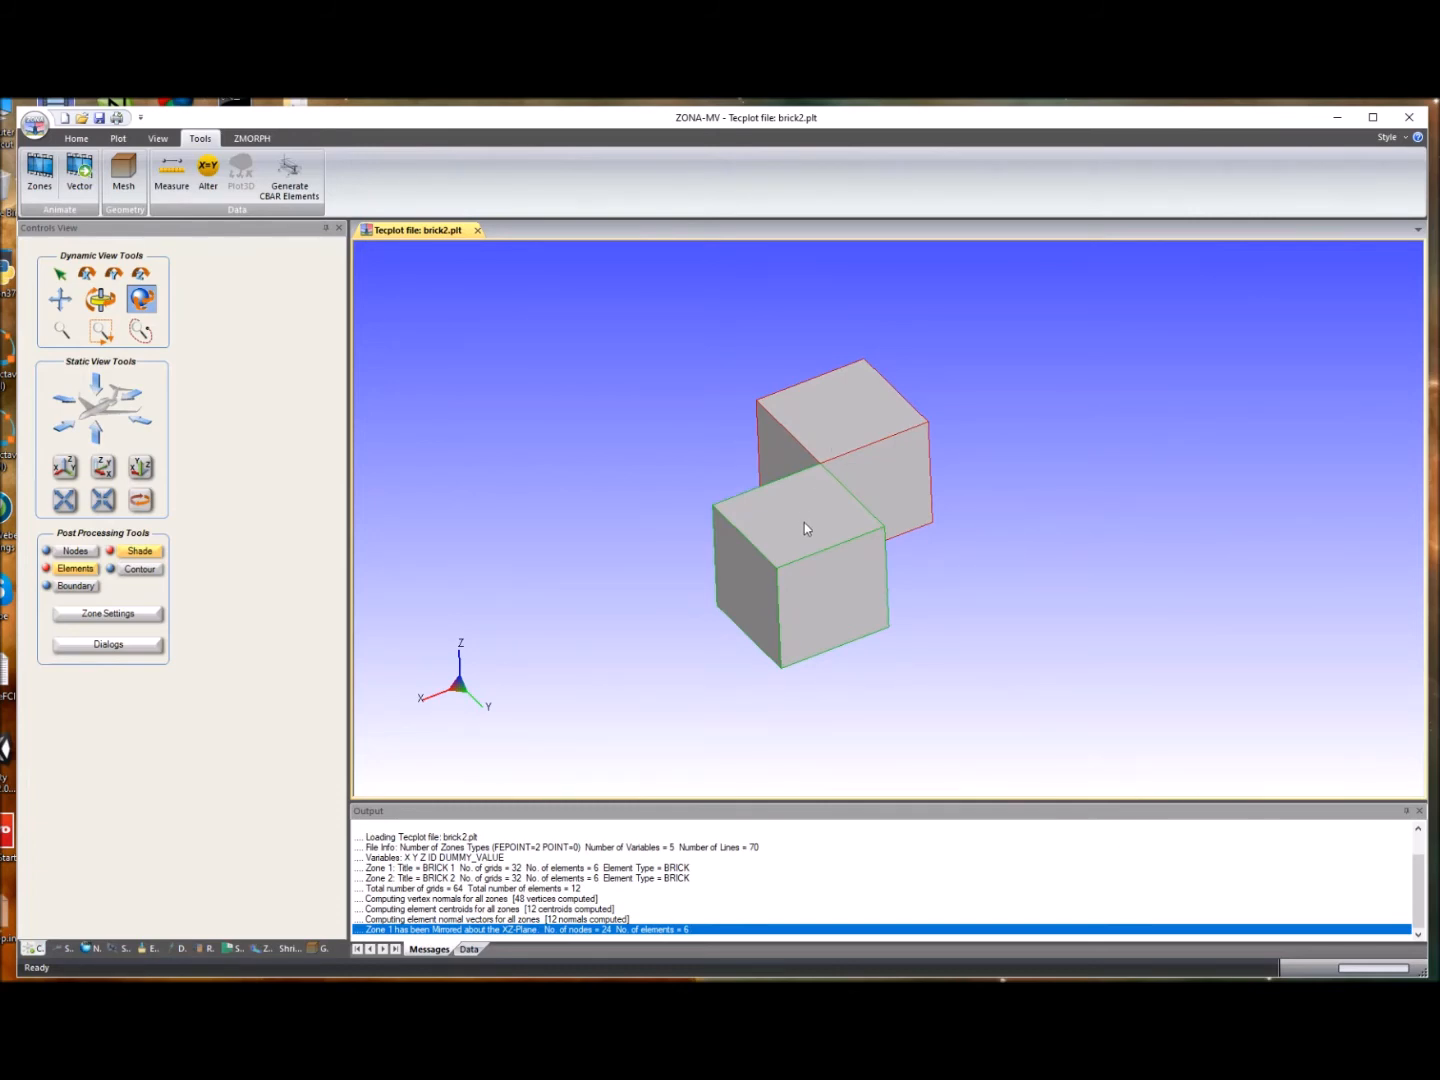
{"action": "left_click", "coordinate": [176, 948]}
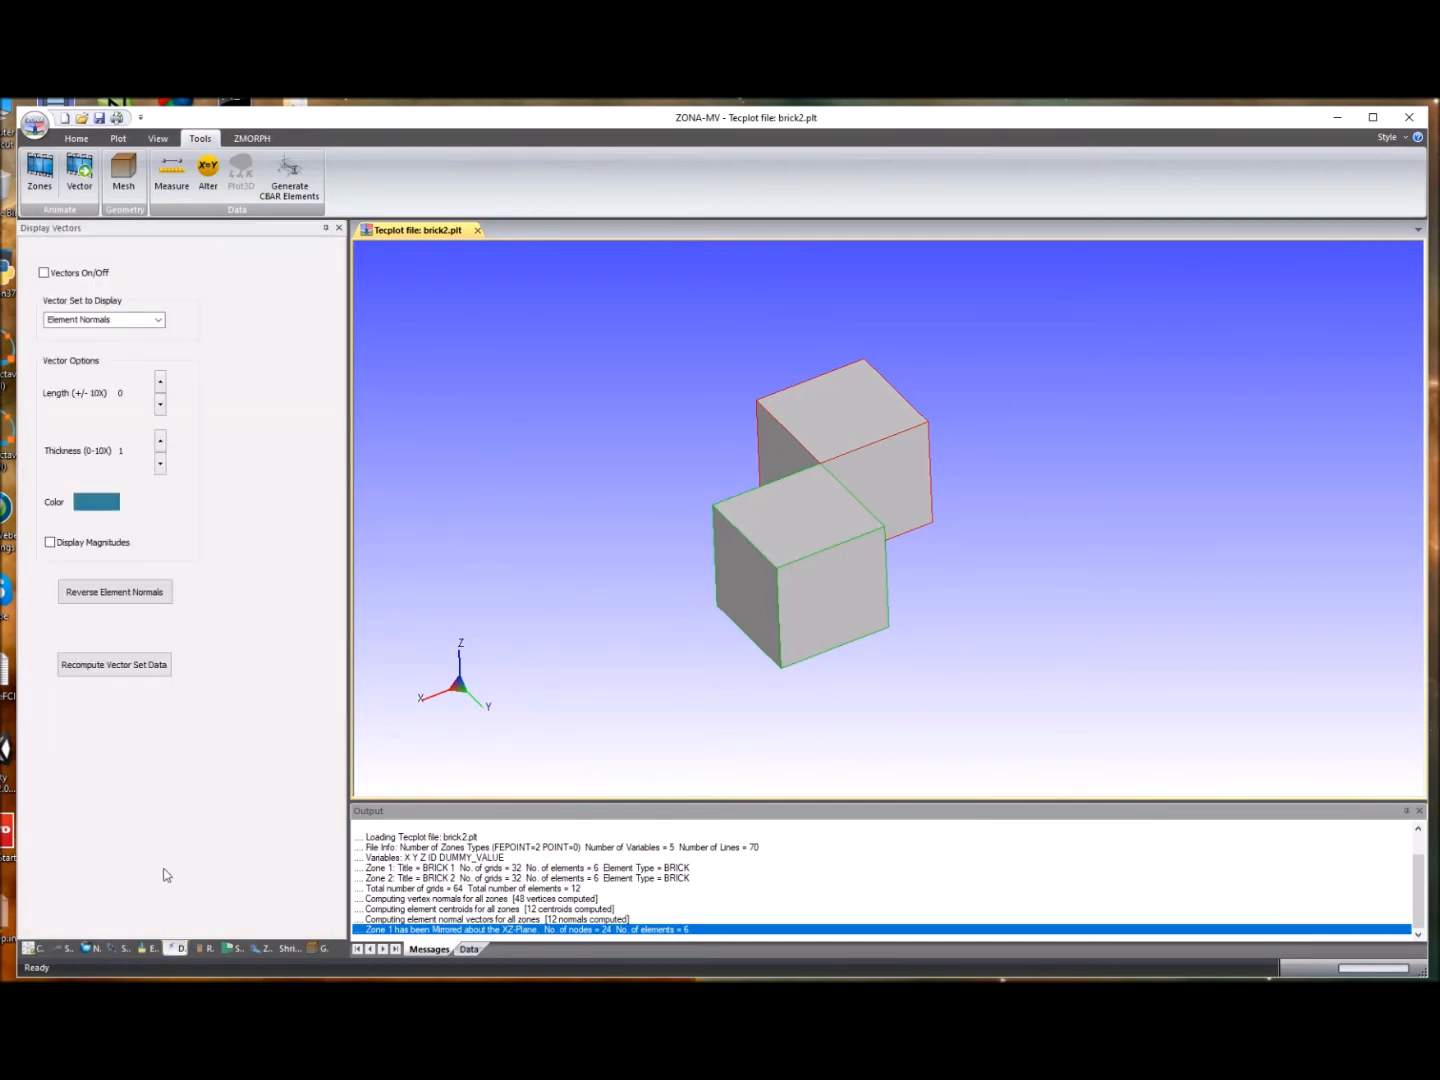
{"action": "left_click", "coordinate": [45, 273]}
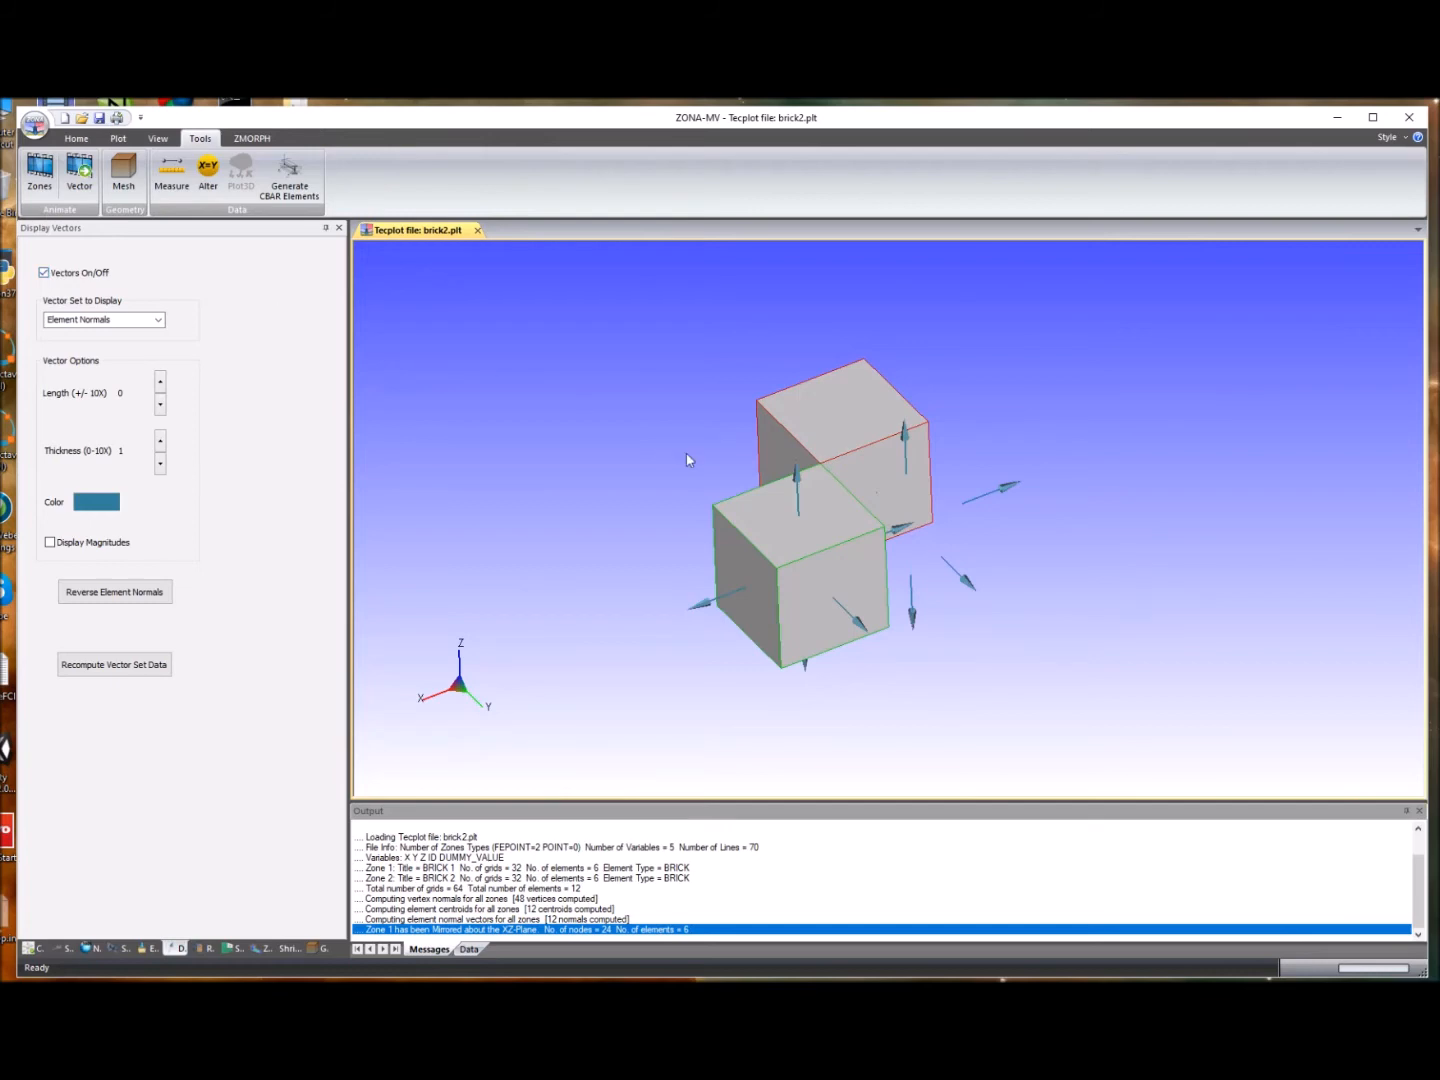
{"action": "left_click", "coordinate": [139, 665]}
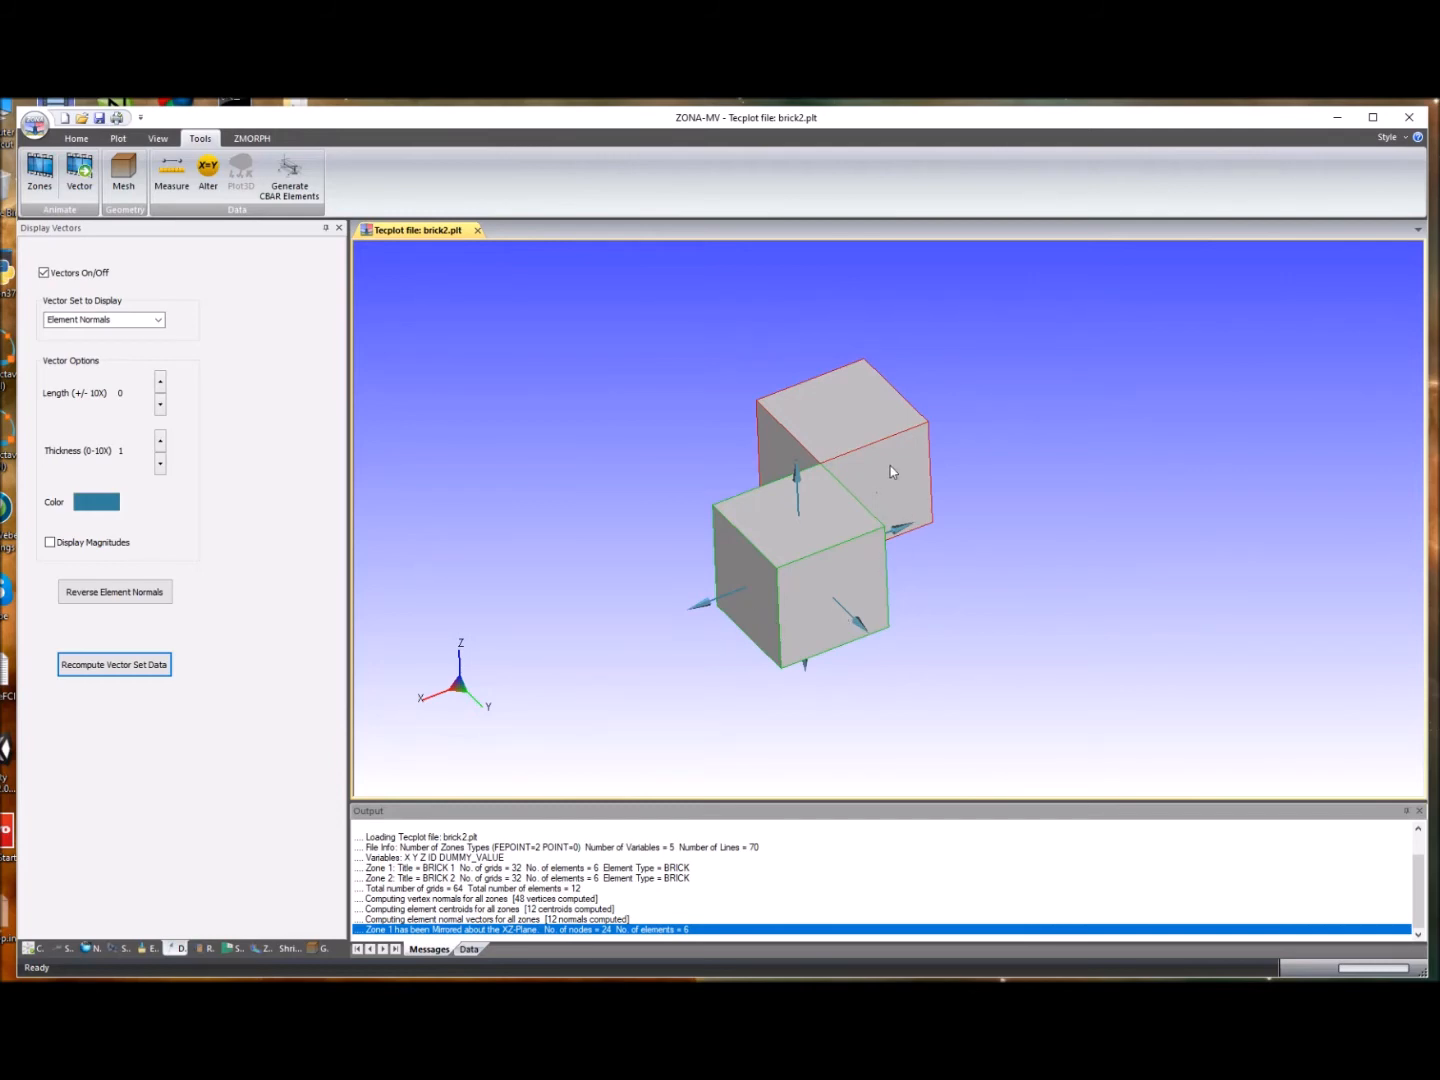
- Mirror BRICK 2 about the X-Z plane into a new zone with reversed element normals
{"action": "scroll", "coordinate": [869, 461], "scroll_direction": "up", "scroll_amount": 2}
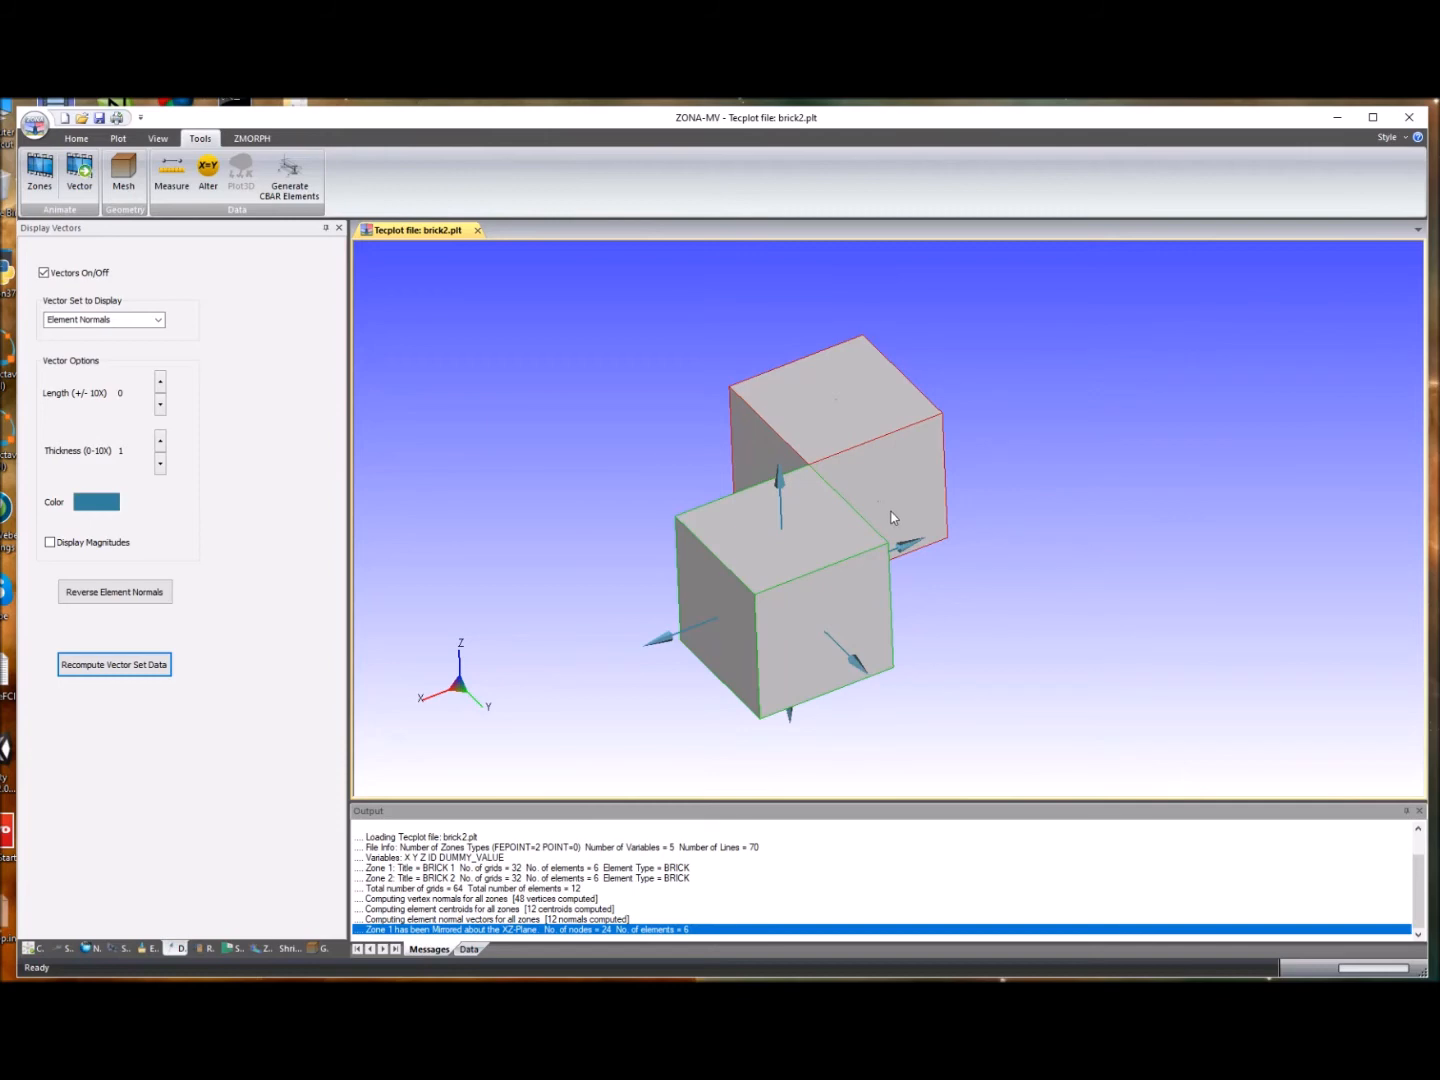
{"action": "scroll", "coordinate": [835, 460], "scroll_direction": "down", "scroll_amount": 1}
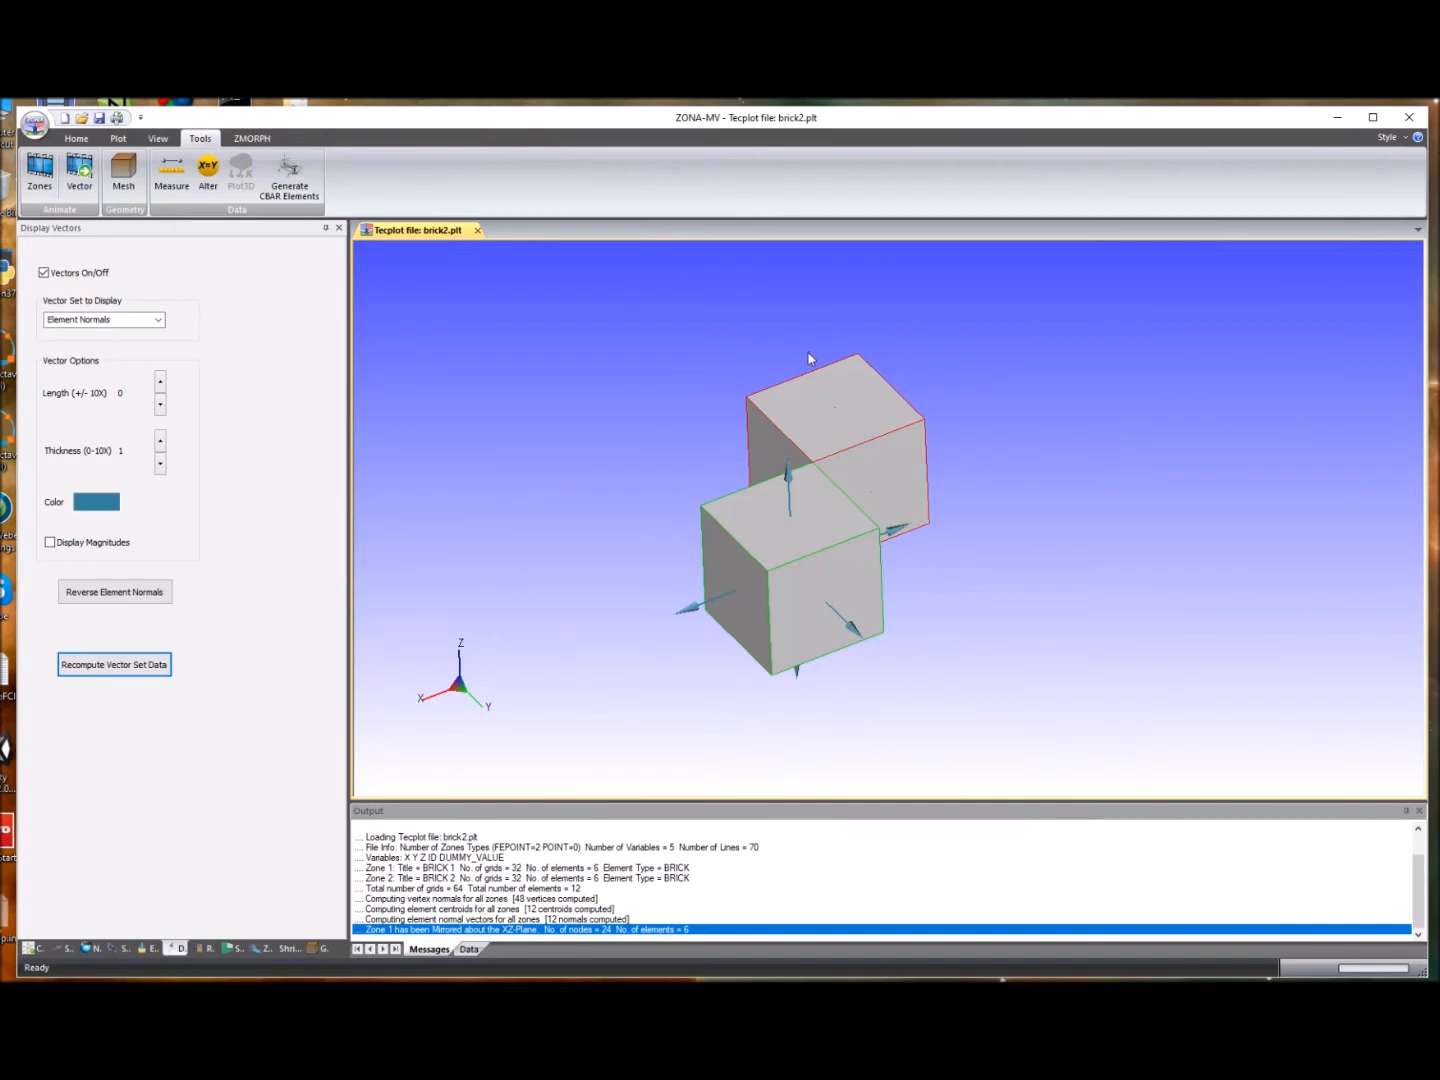
{"action": "left_click", "coordinate": [208, 172]}
{"action": "left_click_drag", "start_coordinate": [695, 332], "coordinate": [196, 372]}
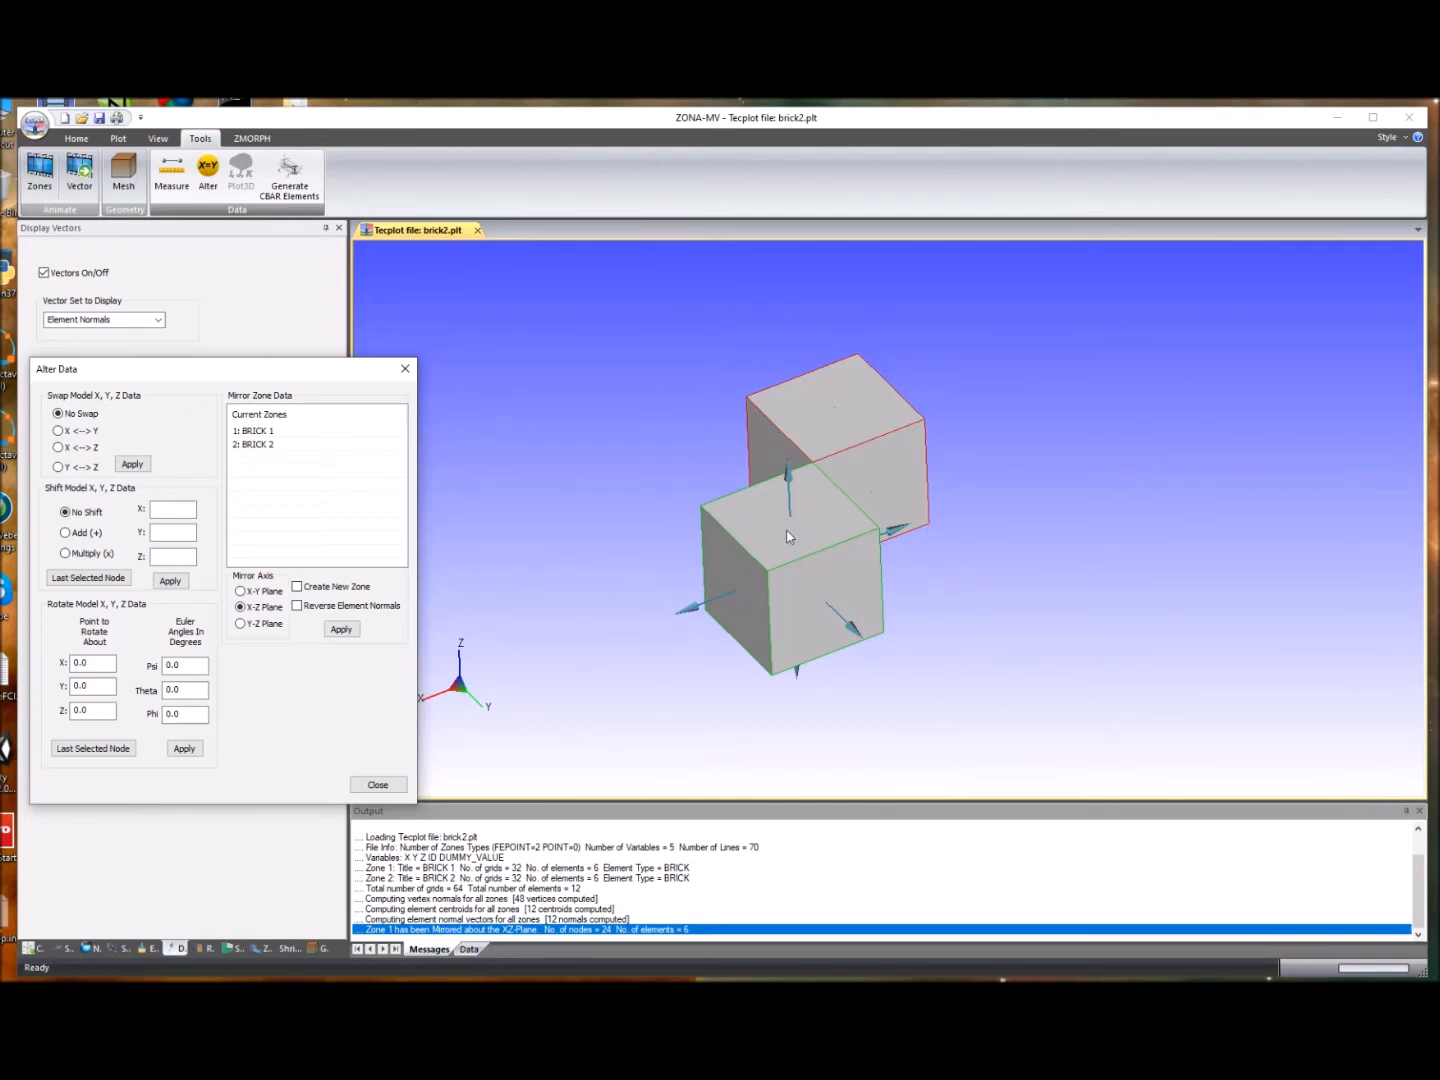
{"action": "left_click", "coordinate": [266, 447]}
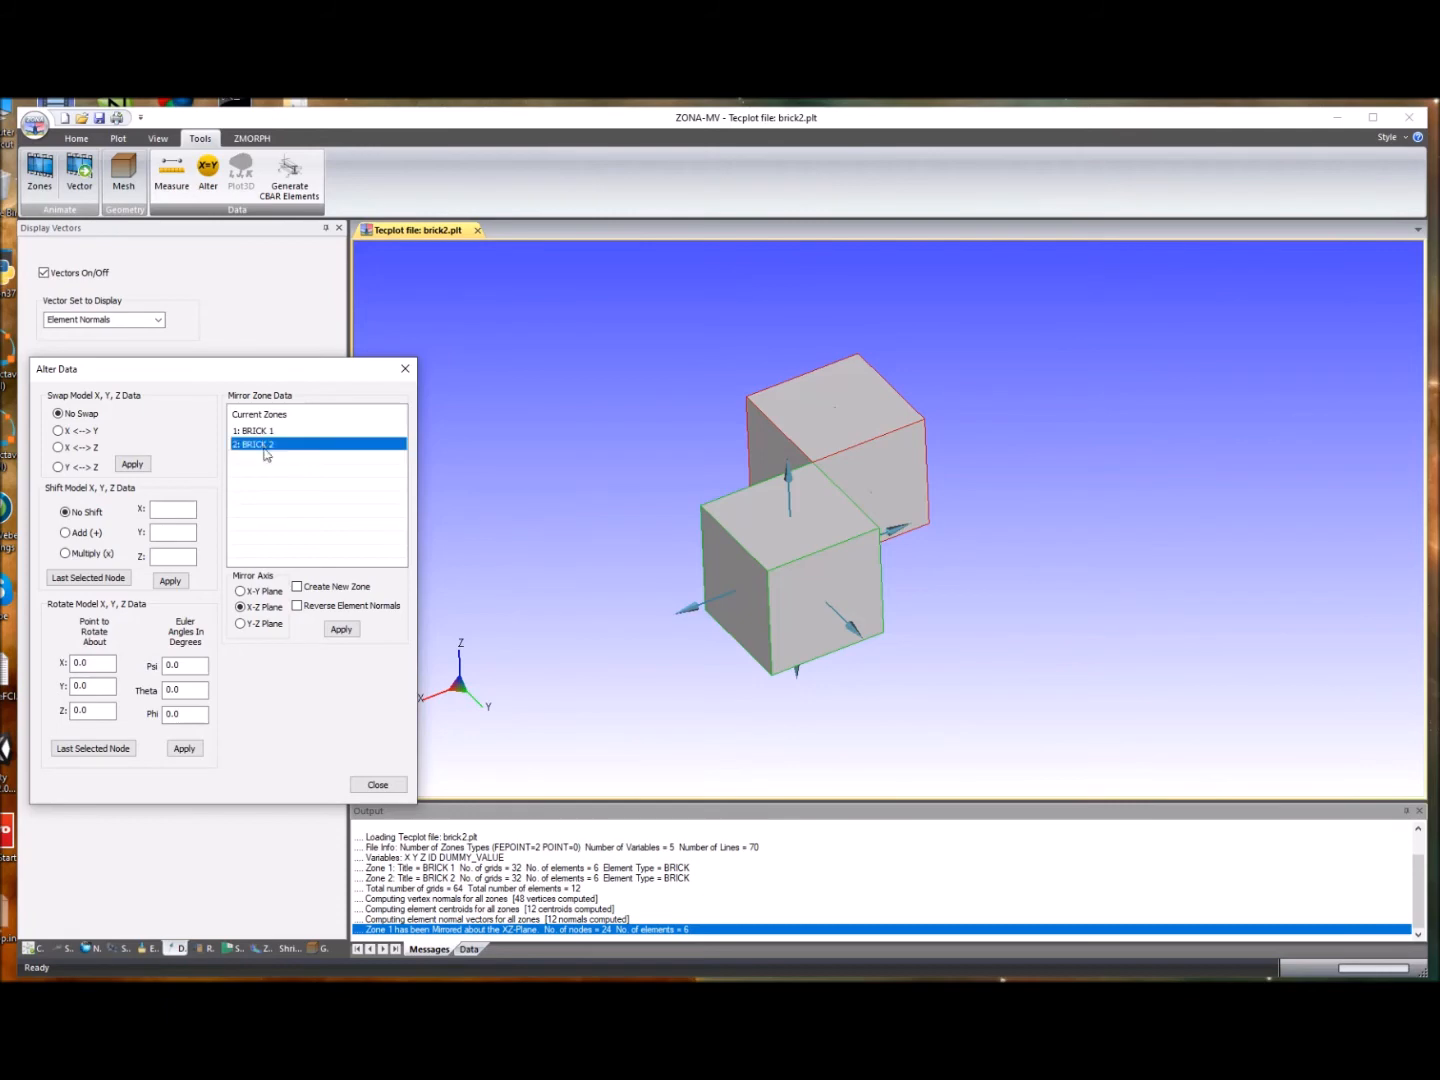
{"action": "left_click", "coordinate": [299, 606]}
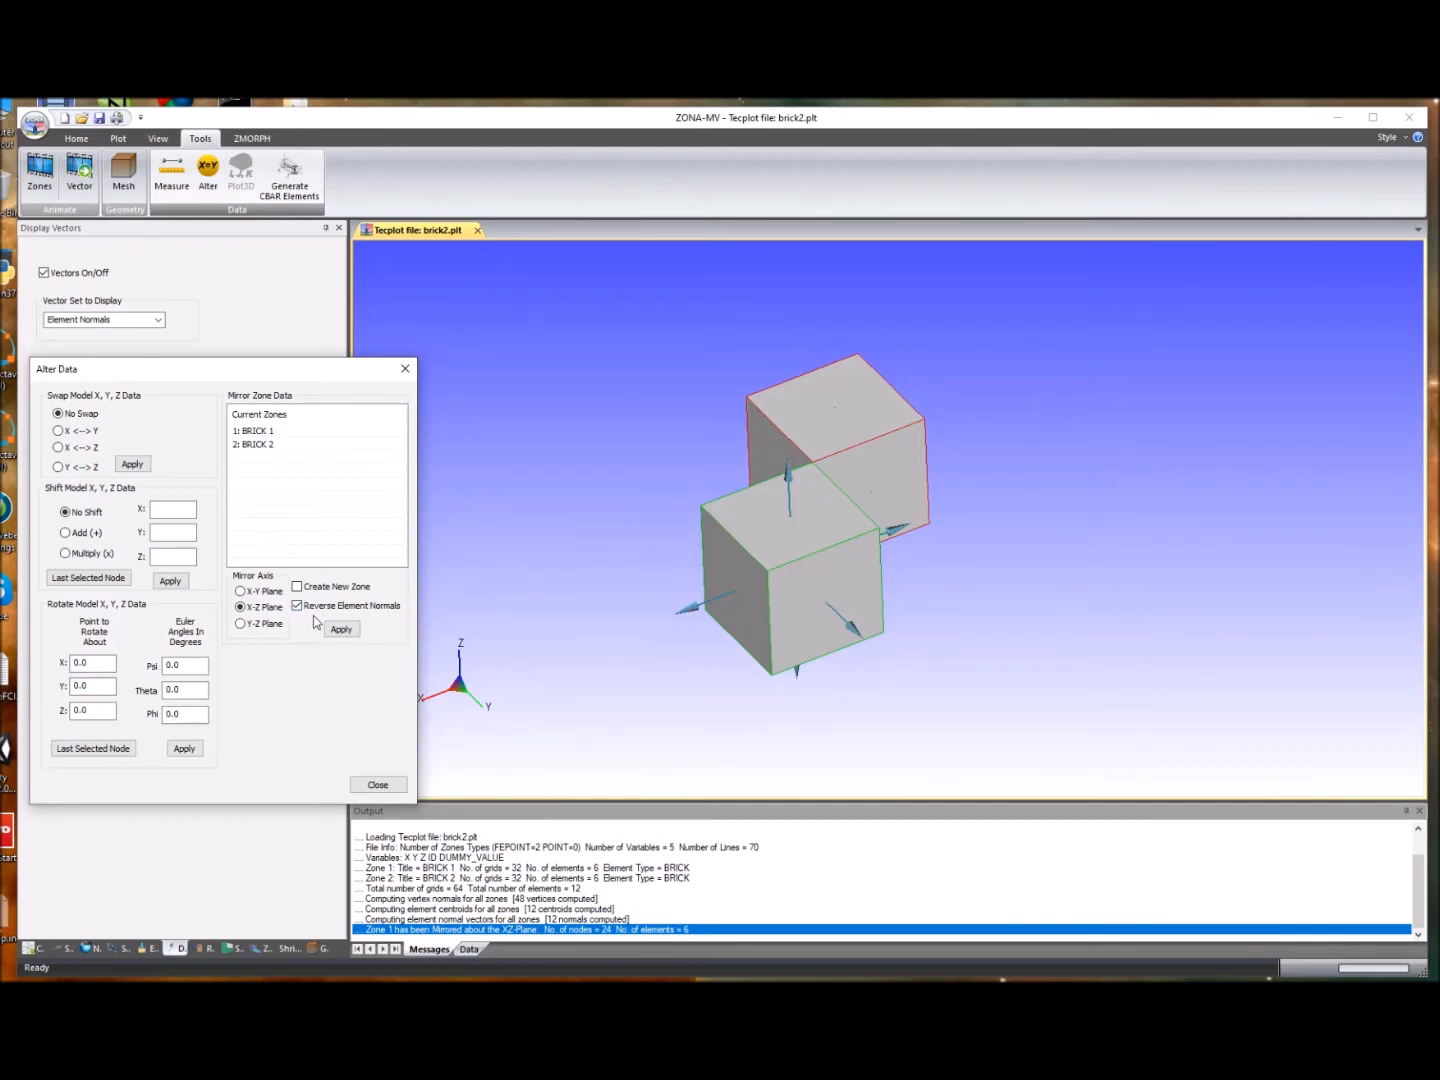
{"action": "left_click", "coordinate": [301, 590]}
{"action": "left_click", "coordinate": [263, 444]}
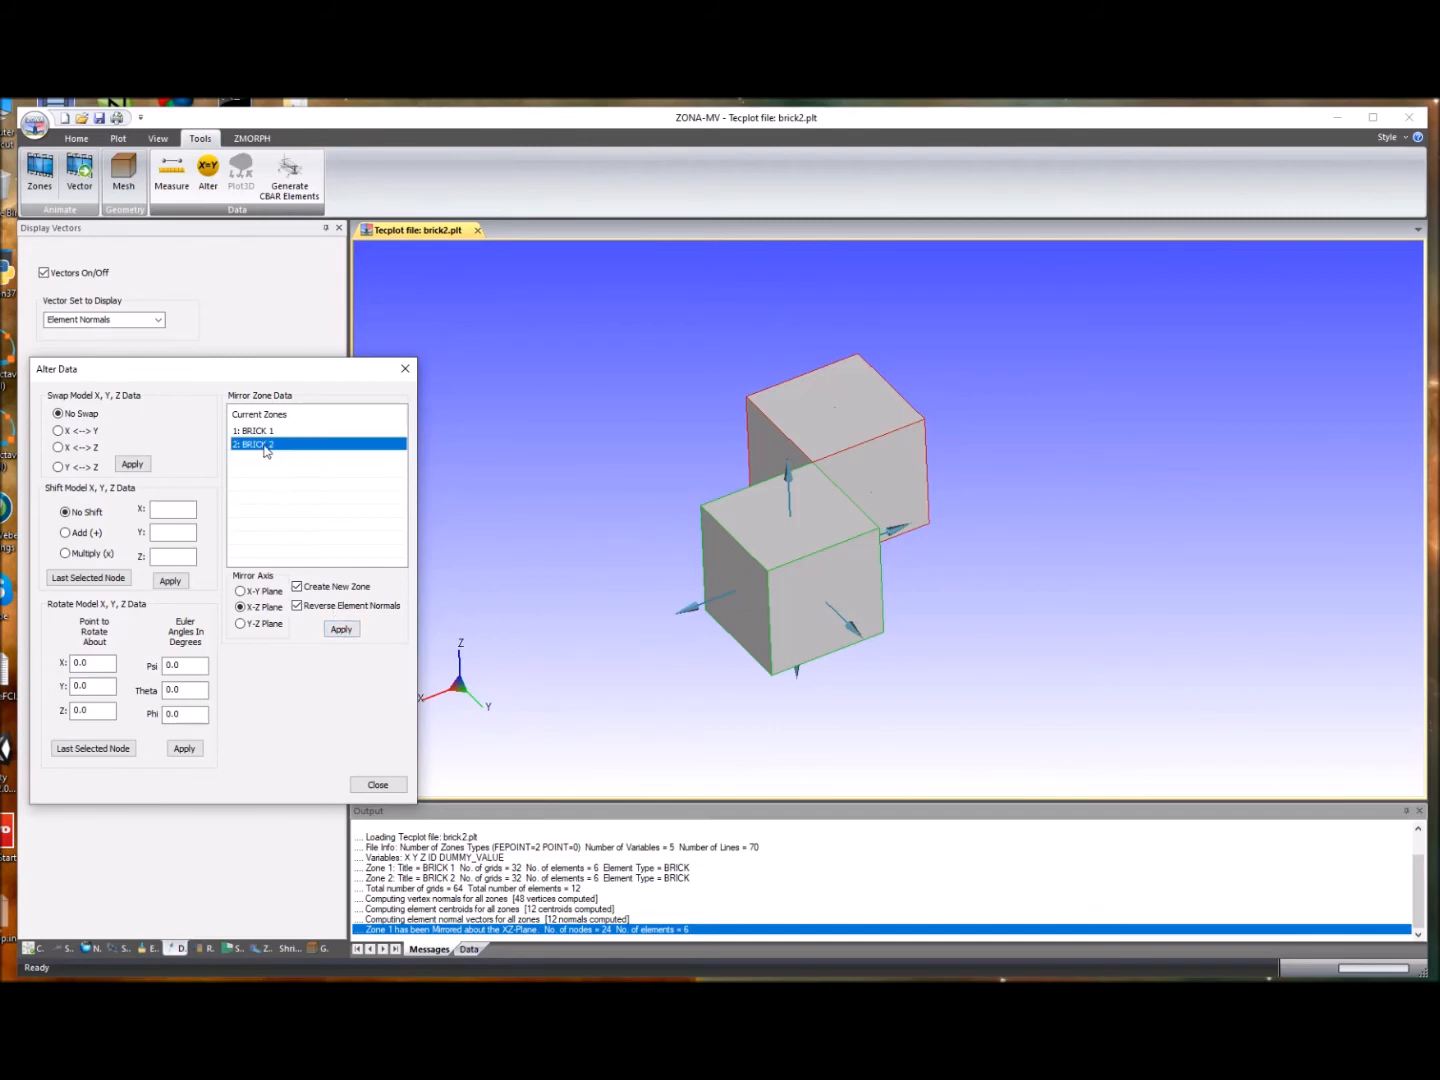
{"action": "left_click", "coordinate": [344, 630]}
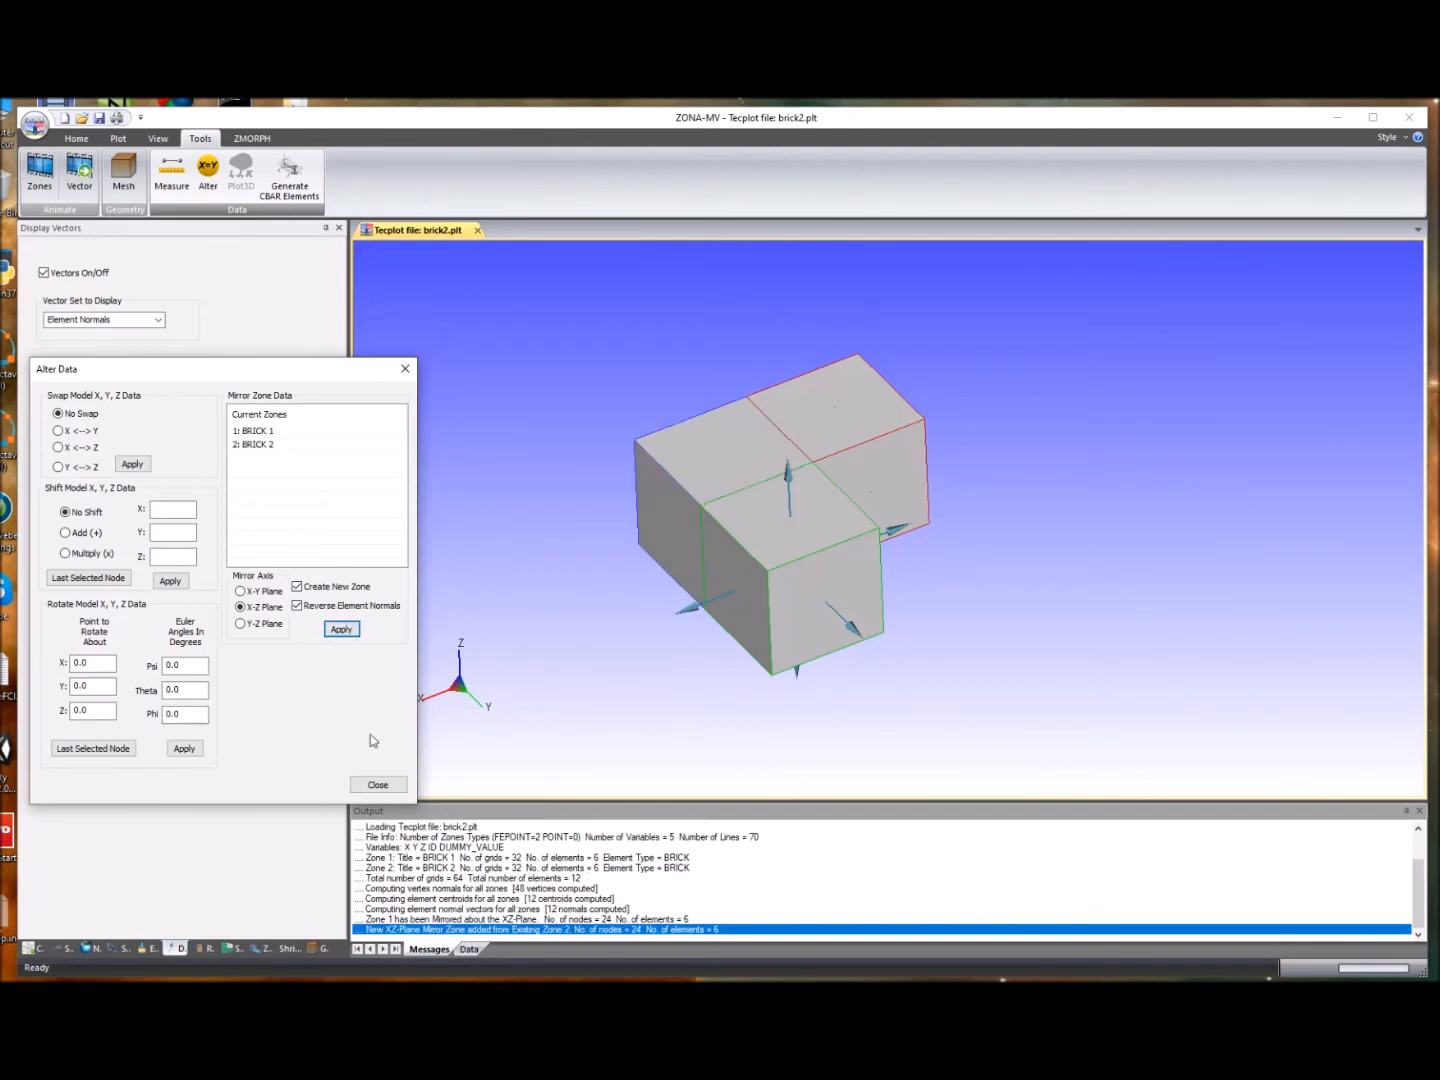
{"action": "left_click", "coordinate": [379, 784]}
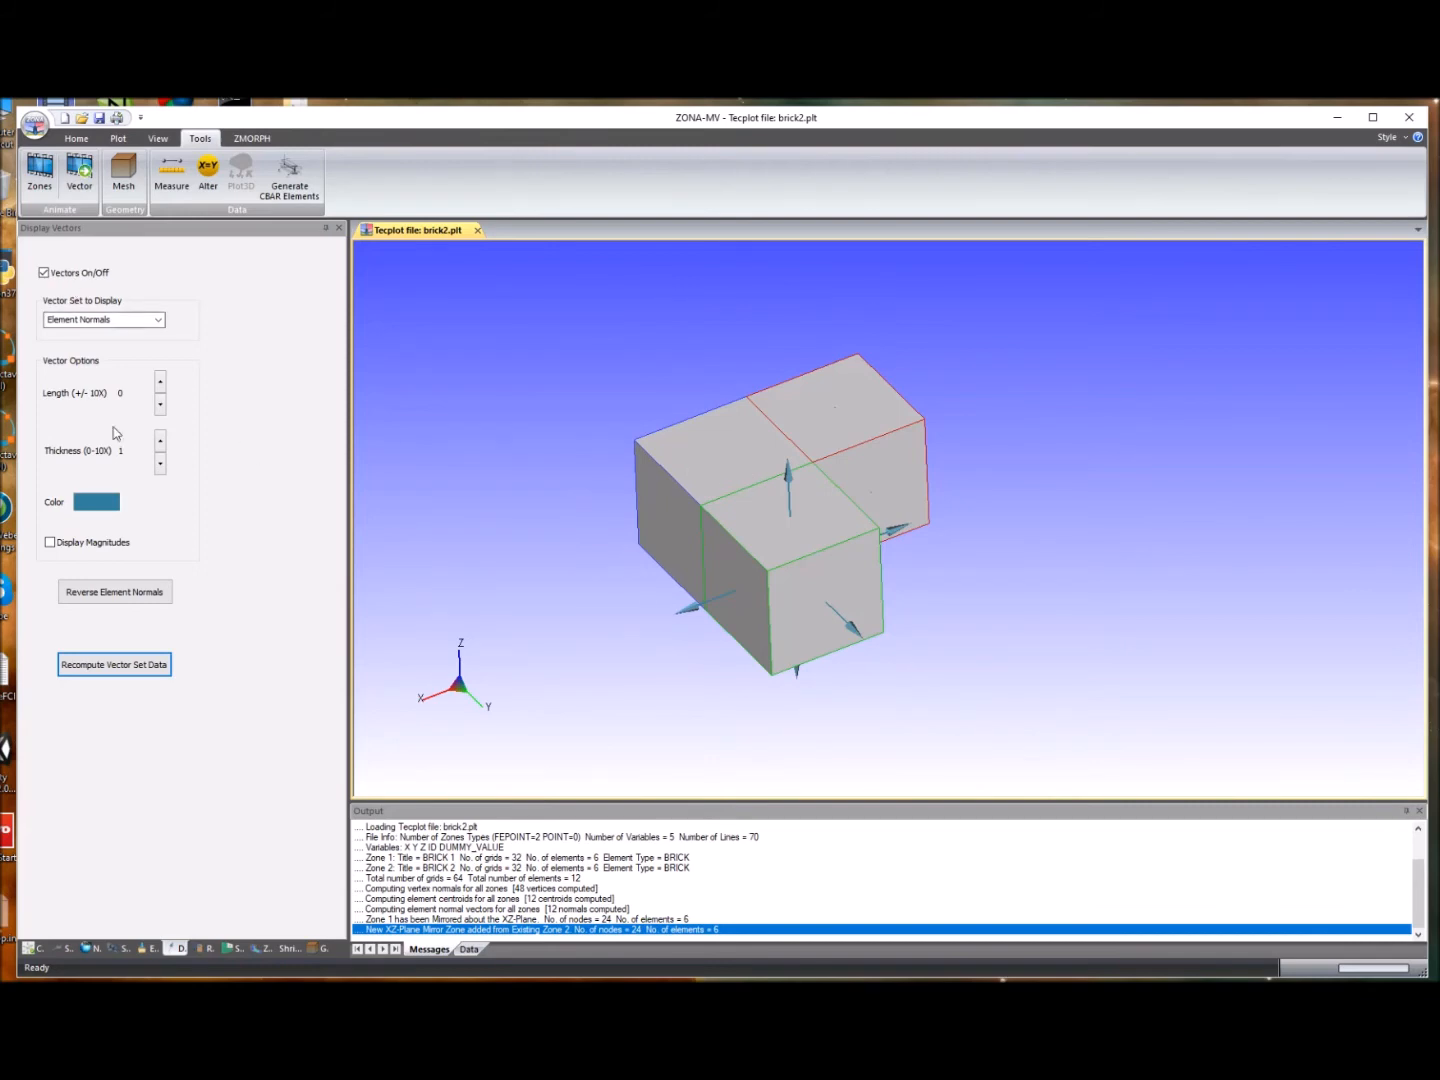
- Recompute the vector set data so normals appear on the new mirrored zone
{"action": "left_click", "coordinate": [133, 667]}
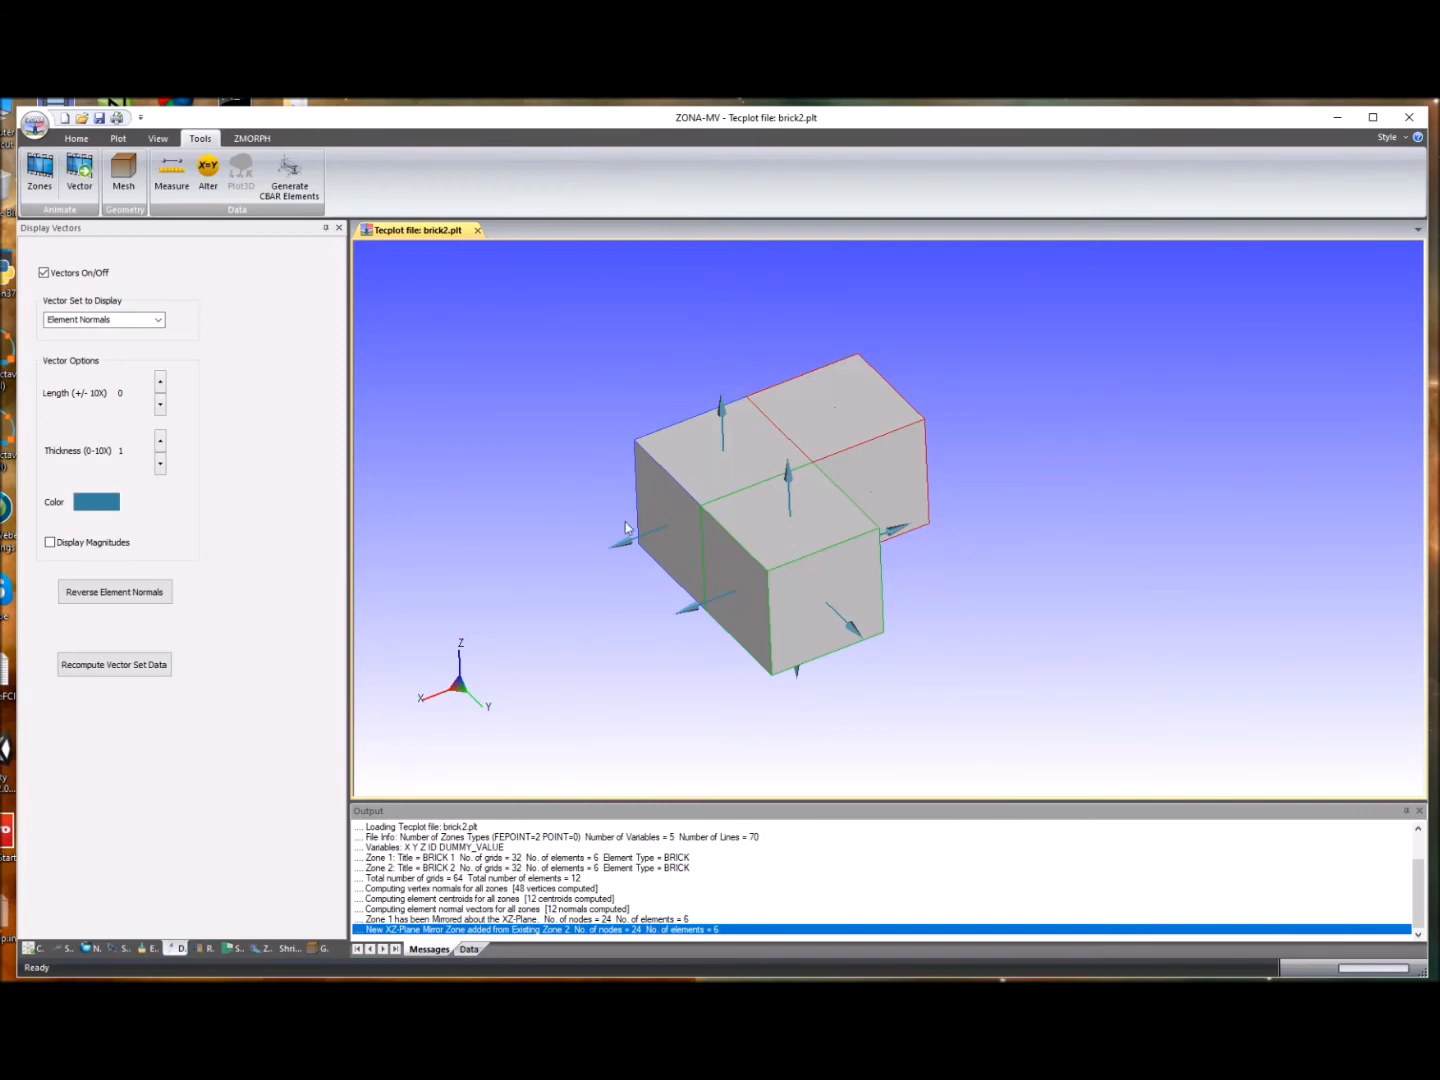
{"action": "scroll", "coordinate": [606, 505], "scroll_direction": "down", "scroll_amount": 1}
{"action": "scroll", "coordinate": [588, 500], "scroll_direction": "up", "scroll_amount": 1}
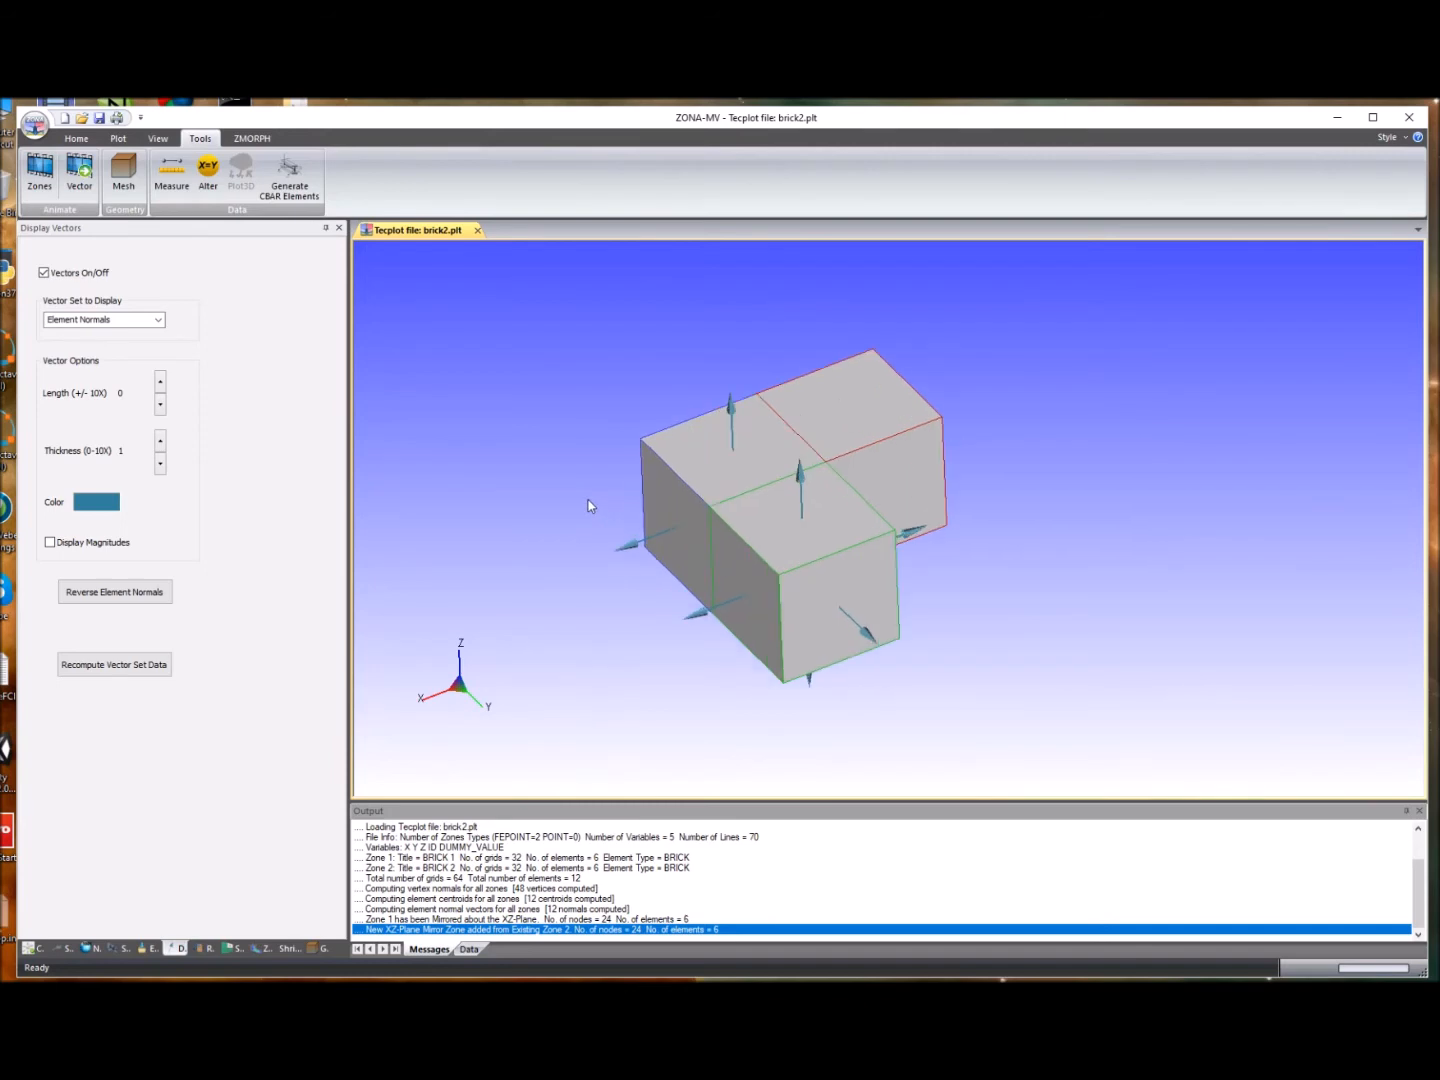
{"action": "scroll", "coordinate": [641, 461], "scroll_direction": "down", "scroll_amount": 1}
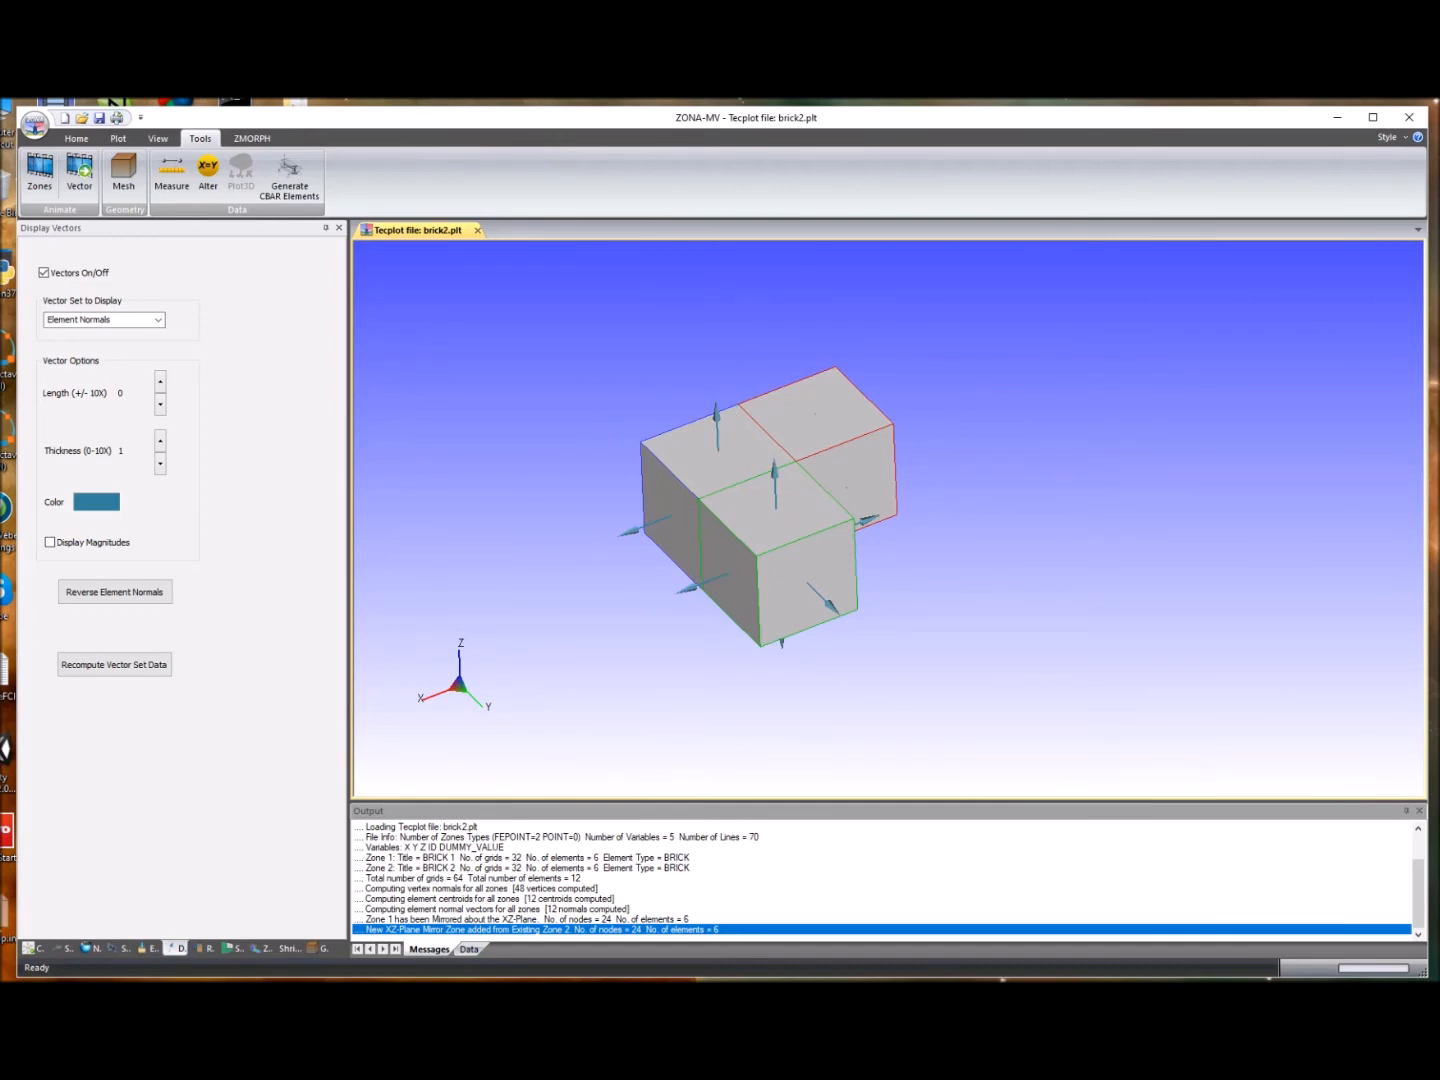
{"action": "scroll", "coordinate": [700, 445], "scroll_direction": "up", "scroll_amount": 2}
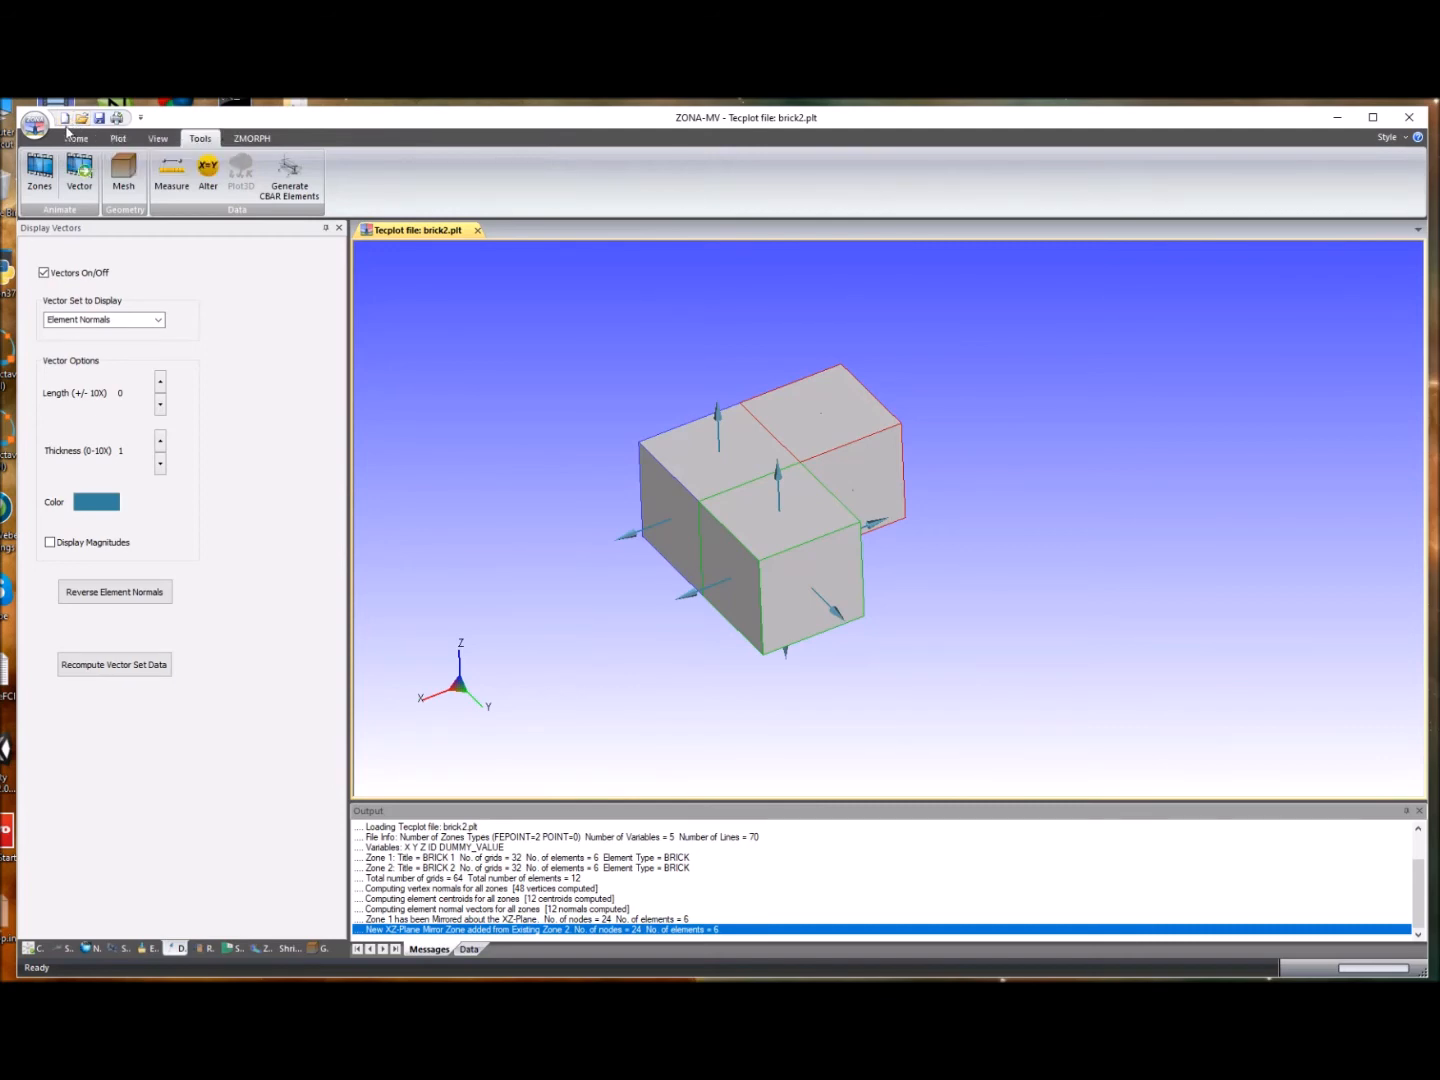
- Open a new empty model view document
{"action": "left_click", "coordinate": [69, 124]}
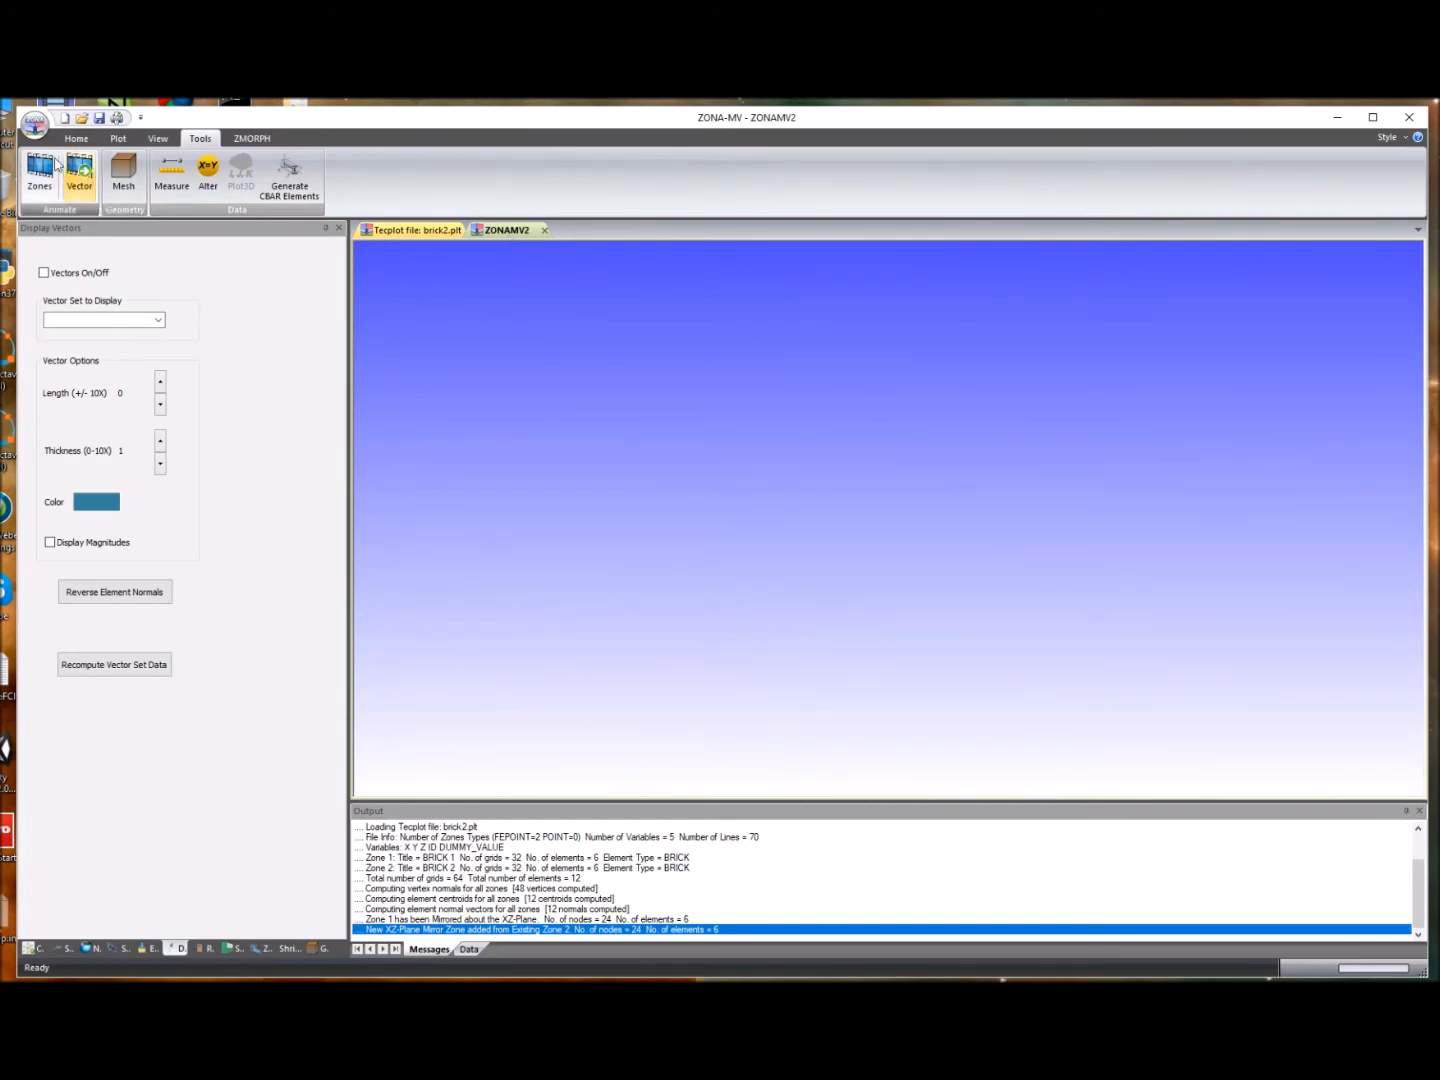
- Import the Plot3D geometry file p20.p3d as formatted, double-precision data without IBlanks
{"action": "scroll", "coordinate": [60, 204], "scroll_direction": "up", "scroll_amount": 3}
{"action": "left_click", "coordinate": [40, 191]}
{"action": "mouse_move", "coordinate": [121, 300]}
{"action": "left_click", "coordinate": [149, 340]}
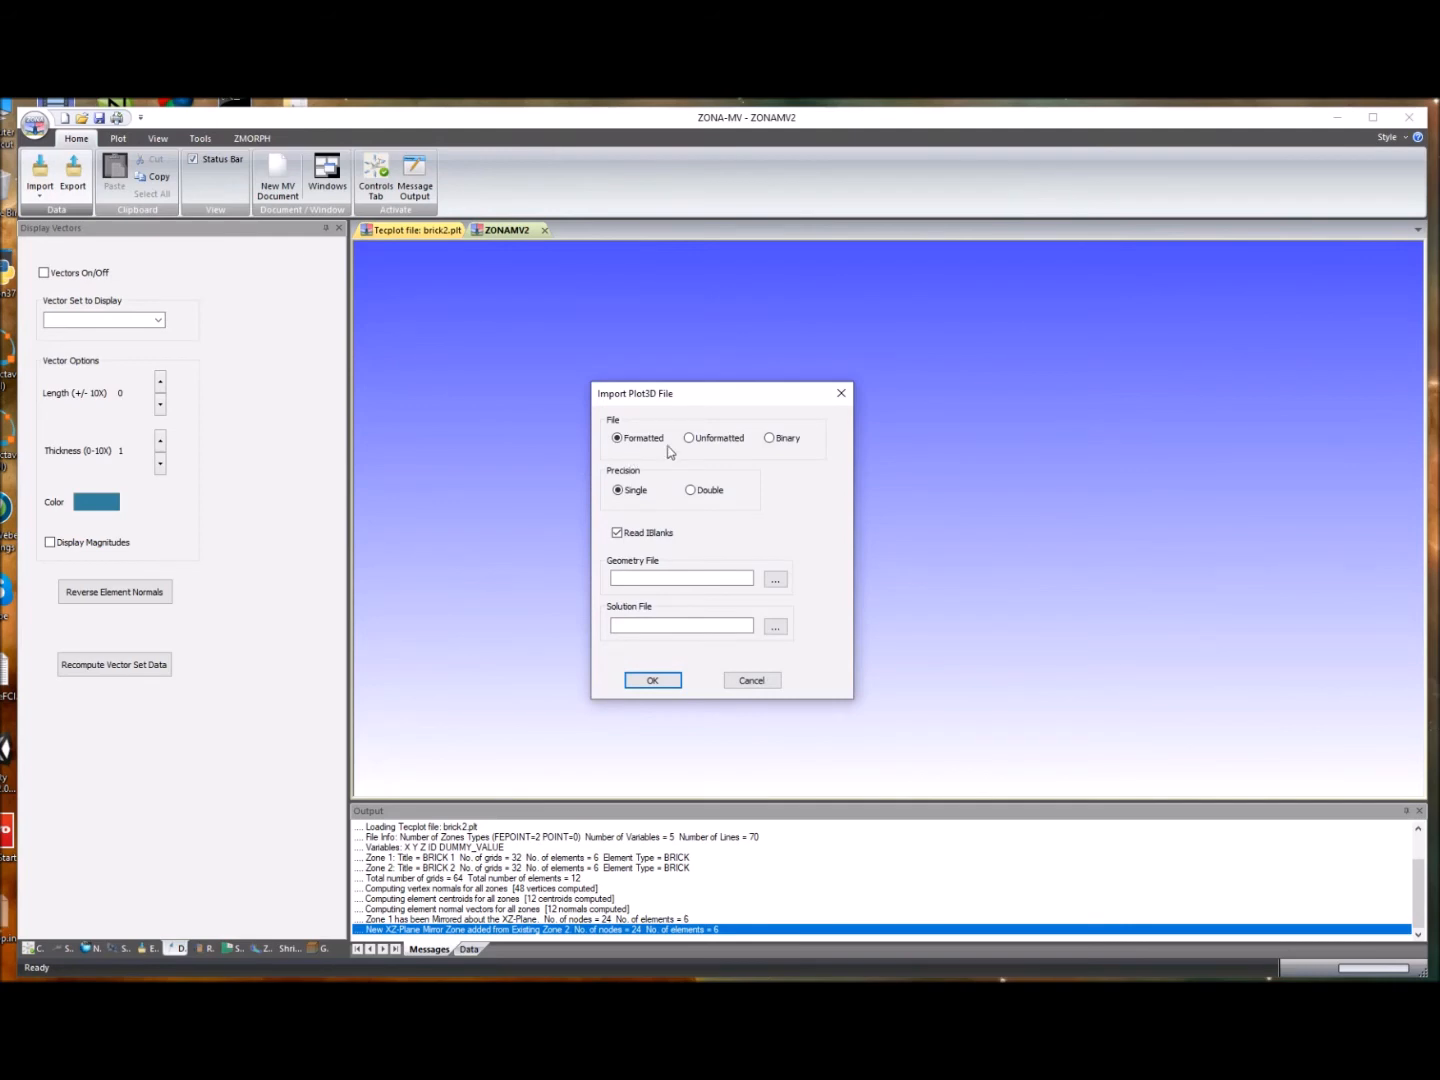
{"action": "left_click", "coordinate": [692, 490]}
{"action": "left_click", "coordinate": [776, 580]}
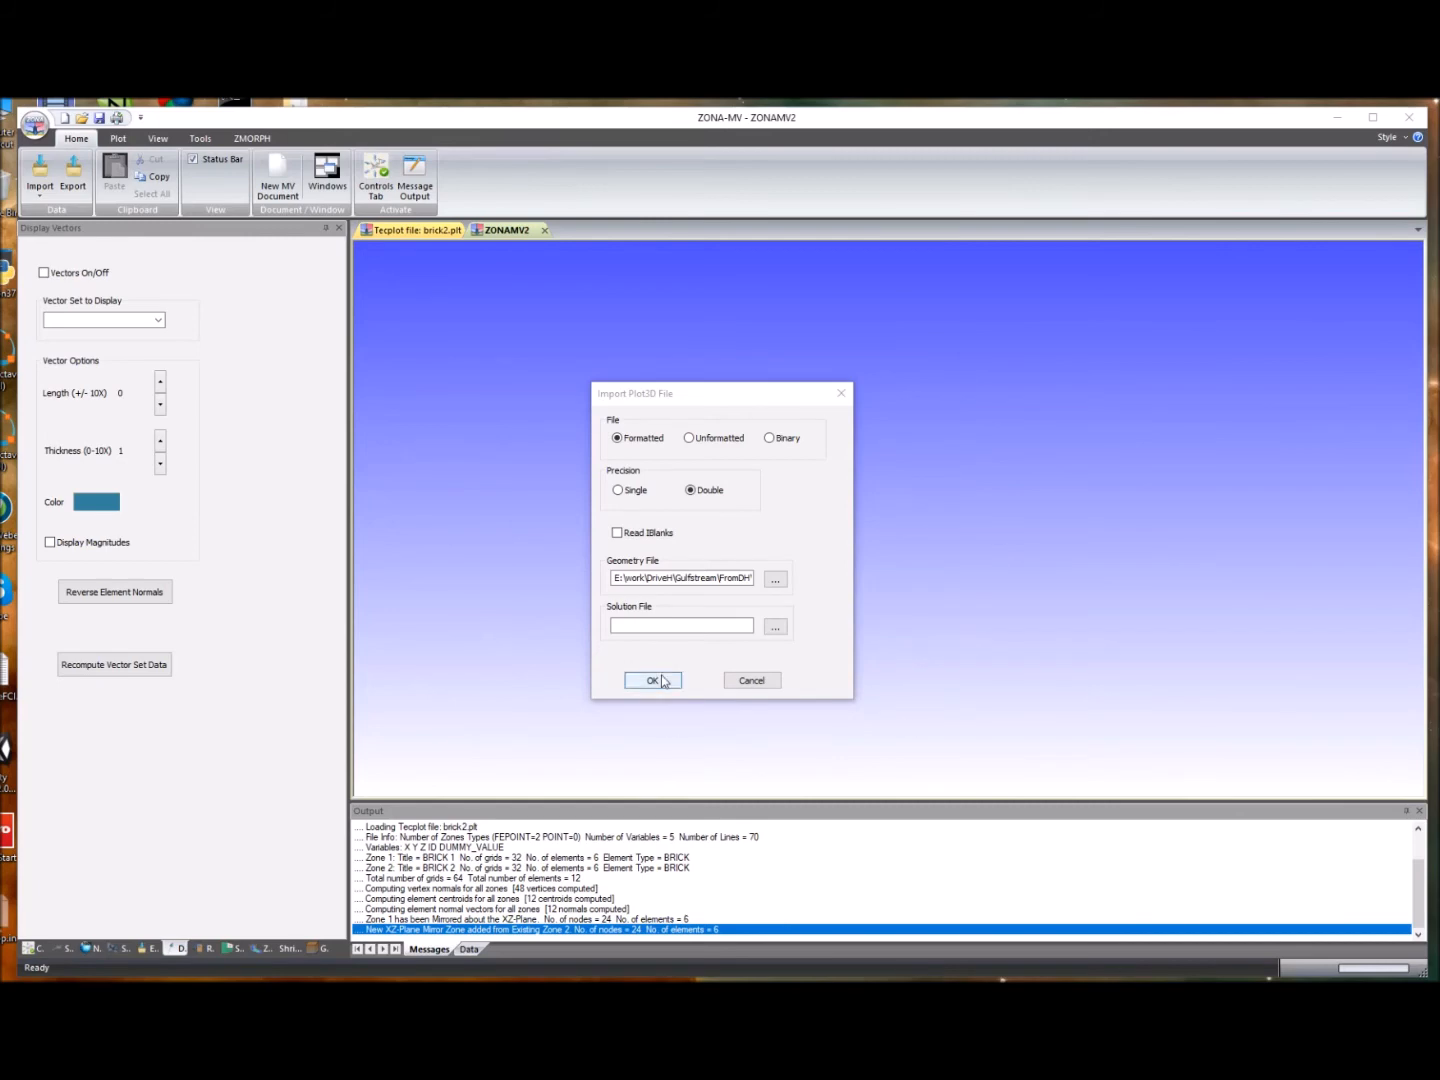
{"action": "left_click", "coordinate": [653, 680]}
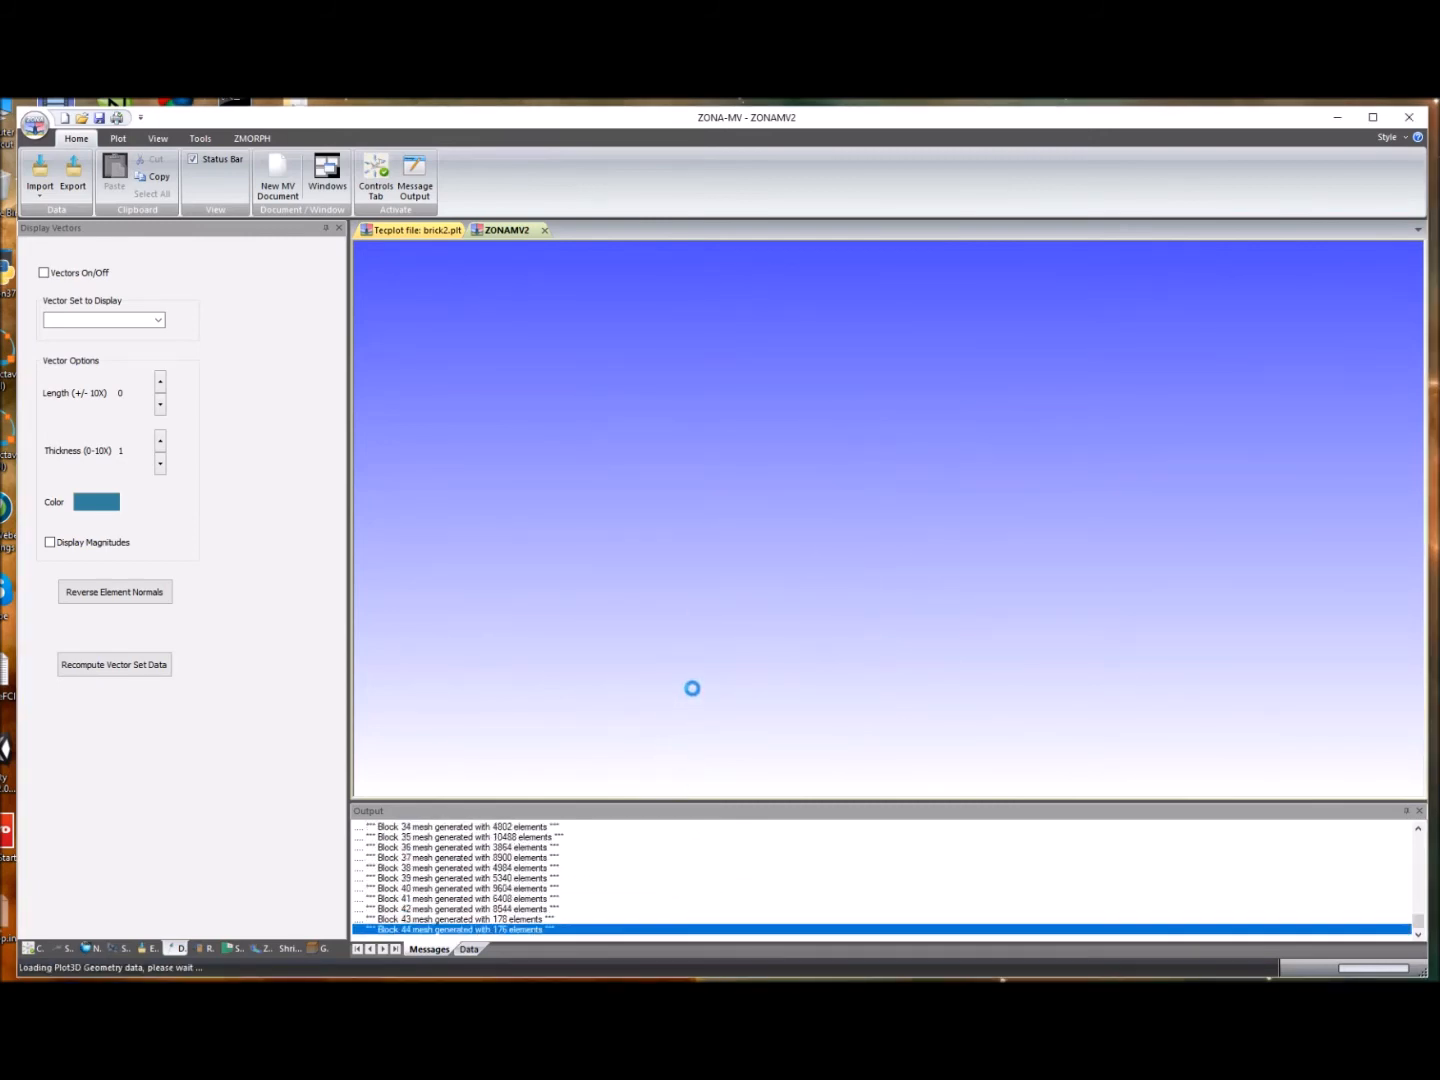
{"action": "scroll", "coordinate": [842, 503], "scroll_direction": "up", "scroll_amount": 3}
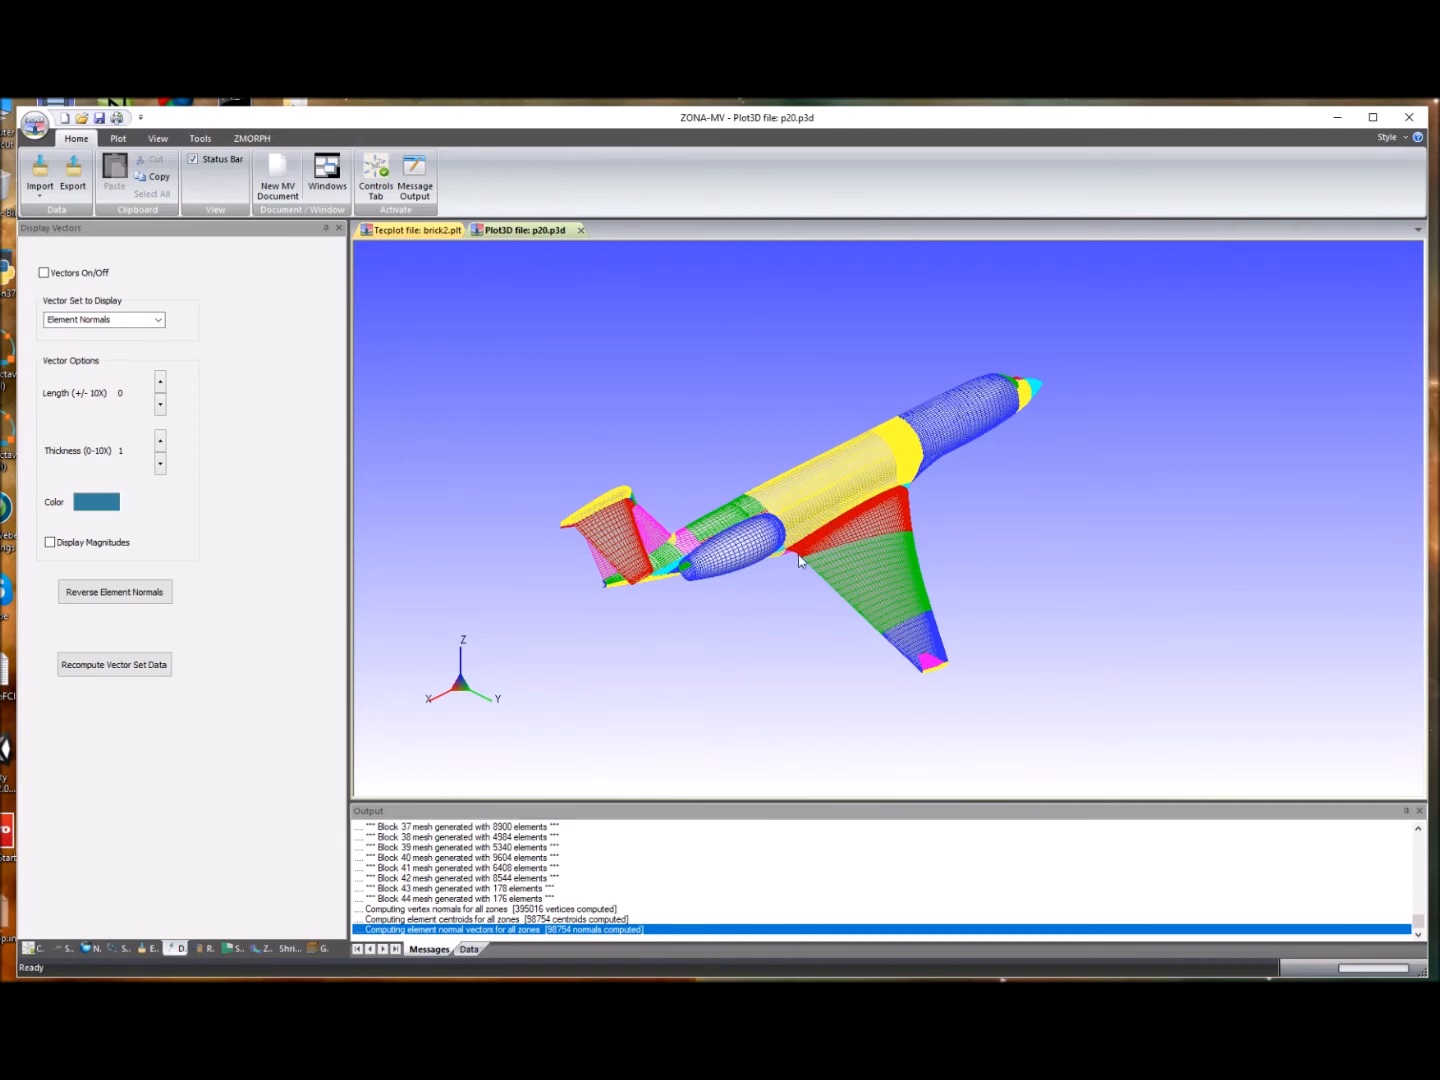
- Examine the engine nacelle and pylon area beside the aircraft fuselage up close
{"action": "left_click", "coordinate": [32, 949]}
{"action": "left_click", "coordinate": [141, 299]}
{"action": "left_click_drag", "start_coordinate": [758, 601], "coordinate": [1209, 689]}
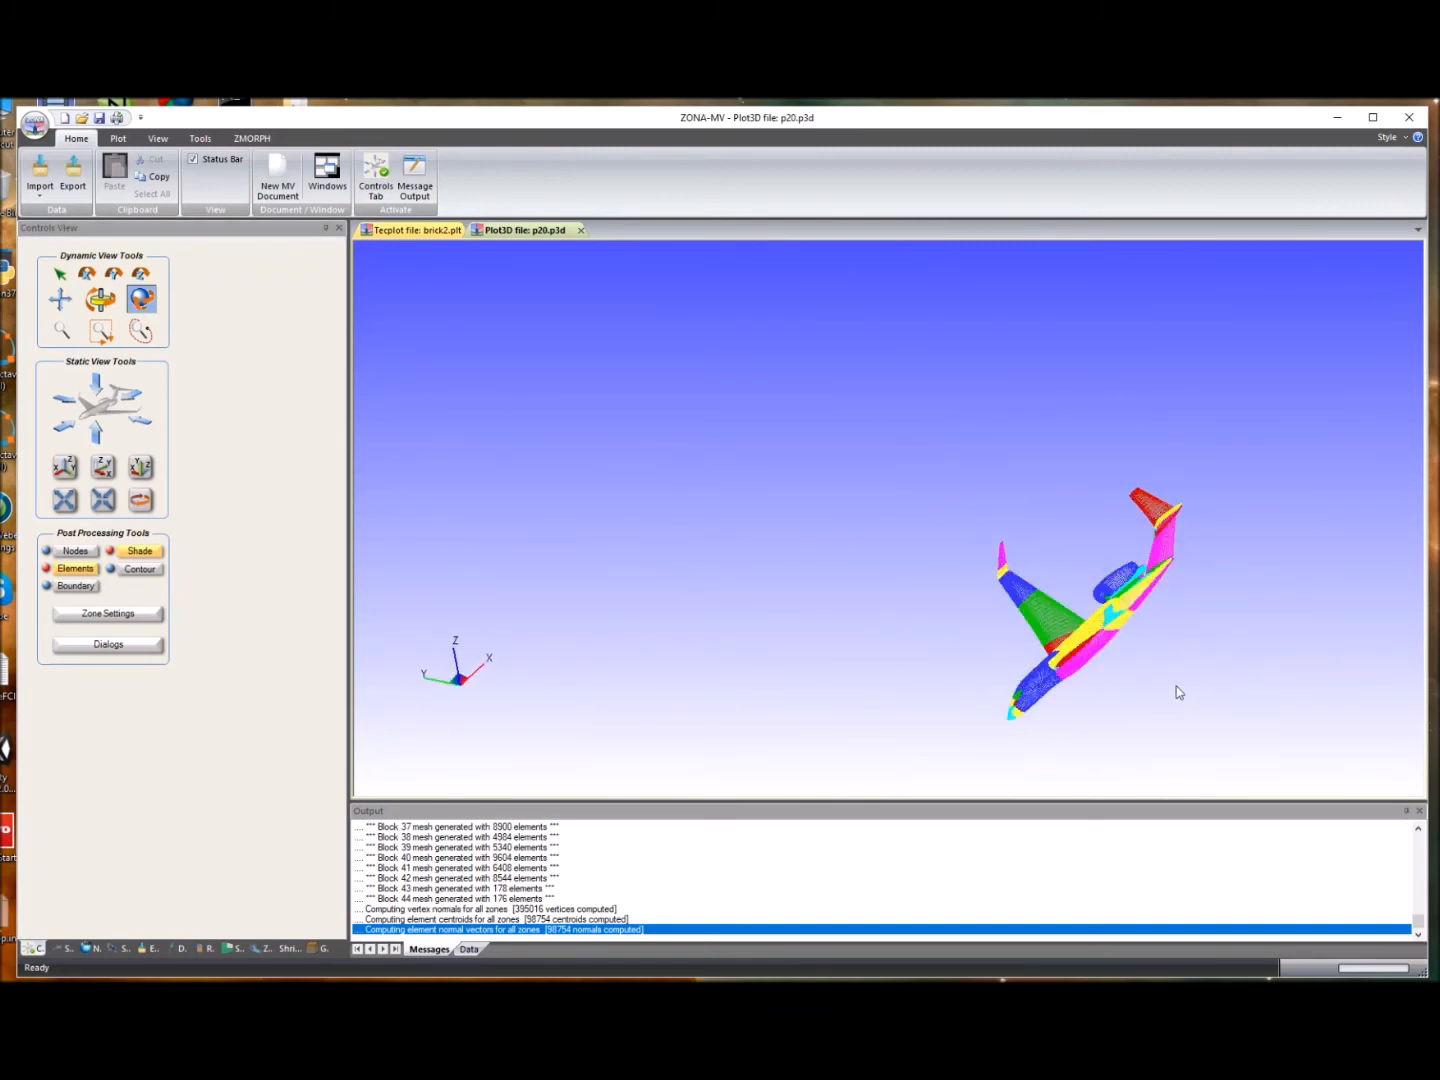
{"action": "scroll", "coordinate": [1180, 689], "scroll_direction": "up", "scroll_amount": 3}
{"action": "scroll", "coordinate": [1153, 617], "scroll_direction": "up", "scroll_amount": 2}
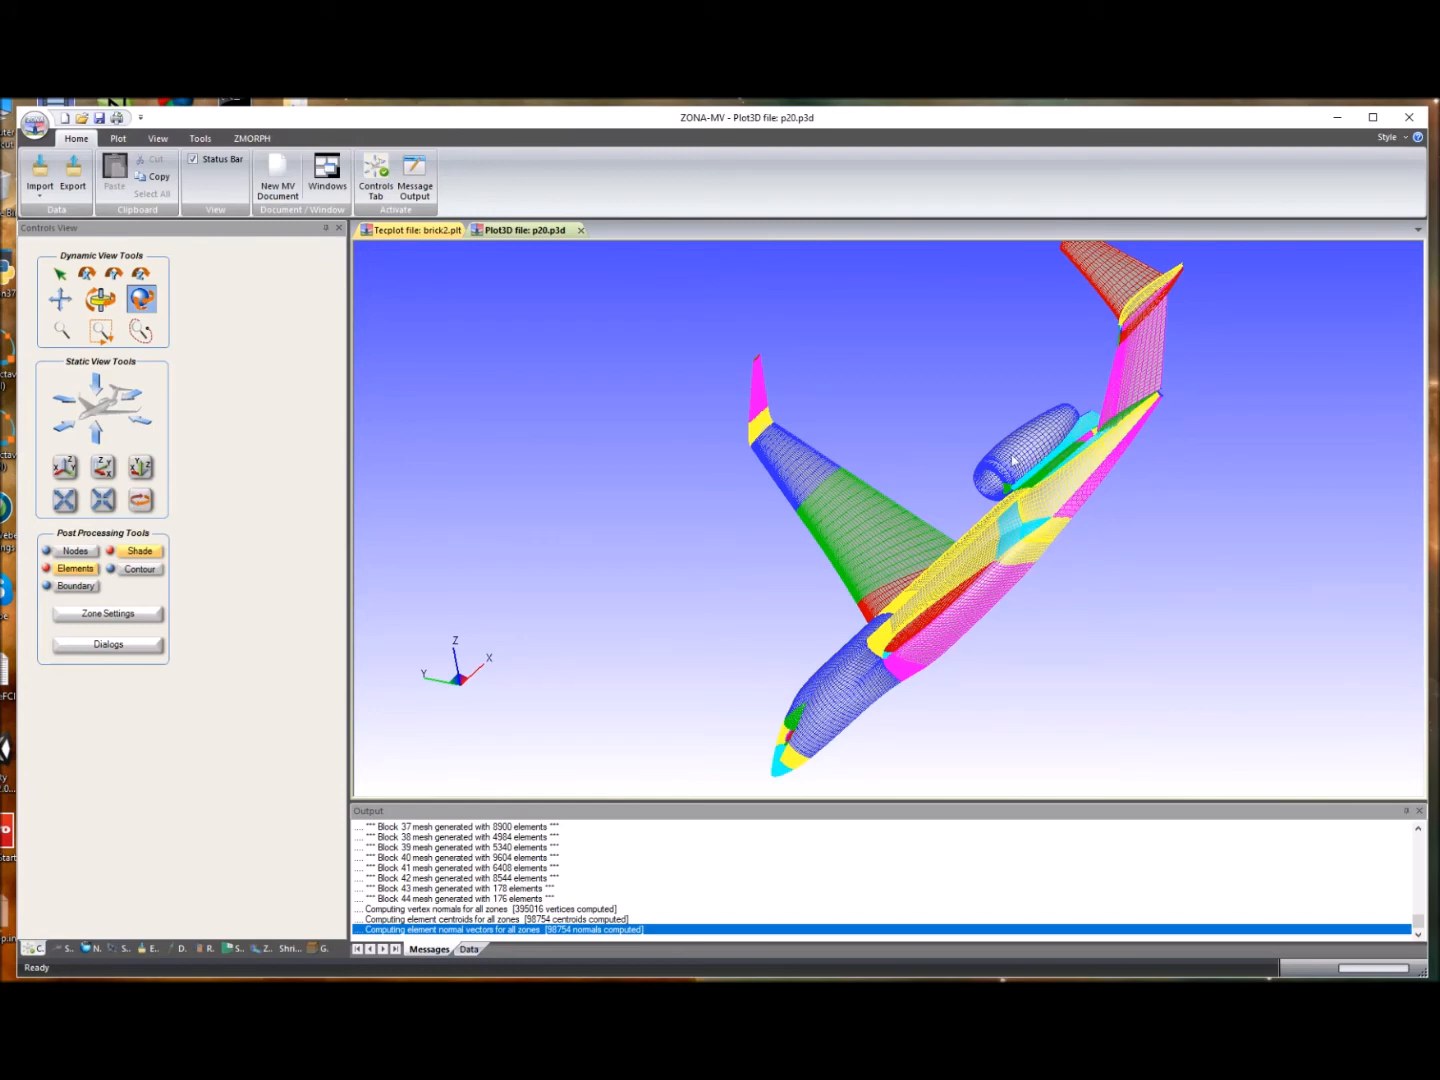
{"action": "mouse_move", "coordinate": [1031, 474]}
{"action": "left_mouse_down"}
{"action": "mouse_move", "coordinate": [1103, 500]}
{"action": "mouse_move", "coordinate": [1074, 494]}
{"action": "left_mouse_up"}
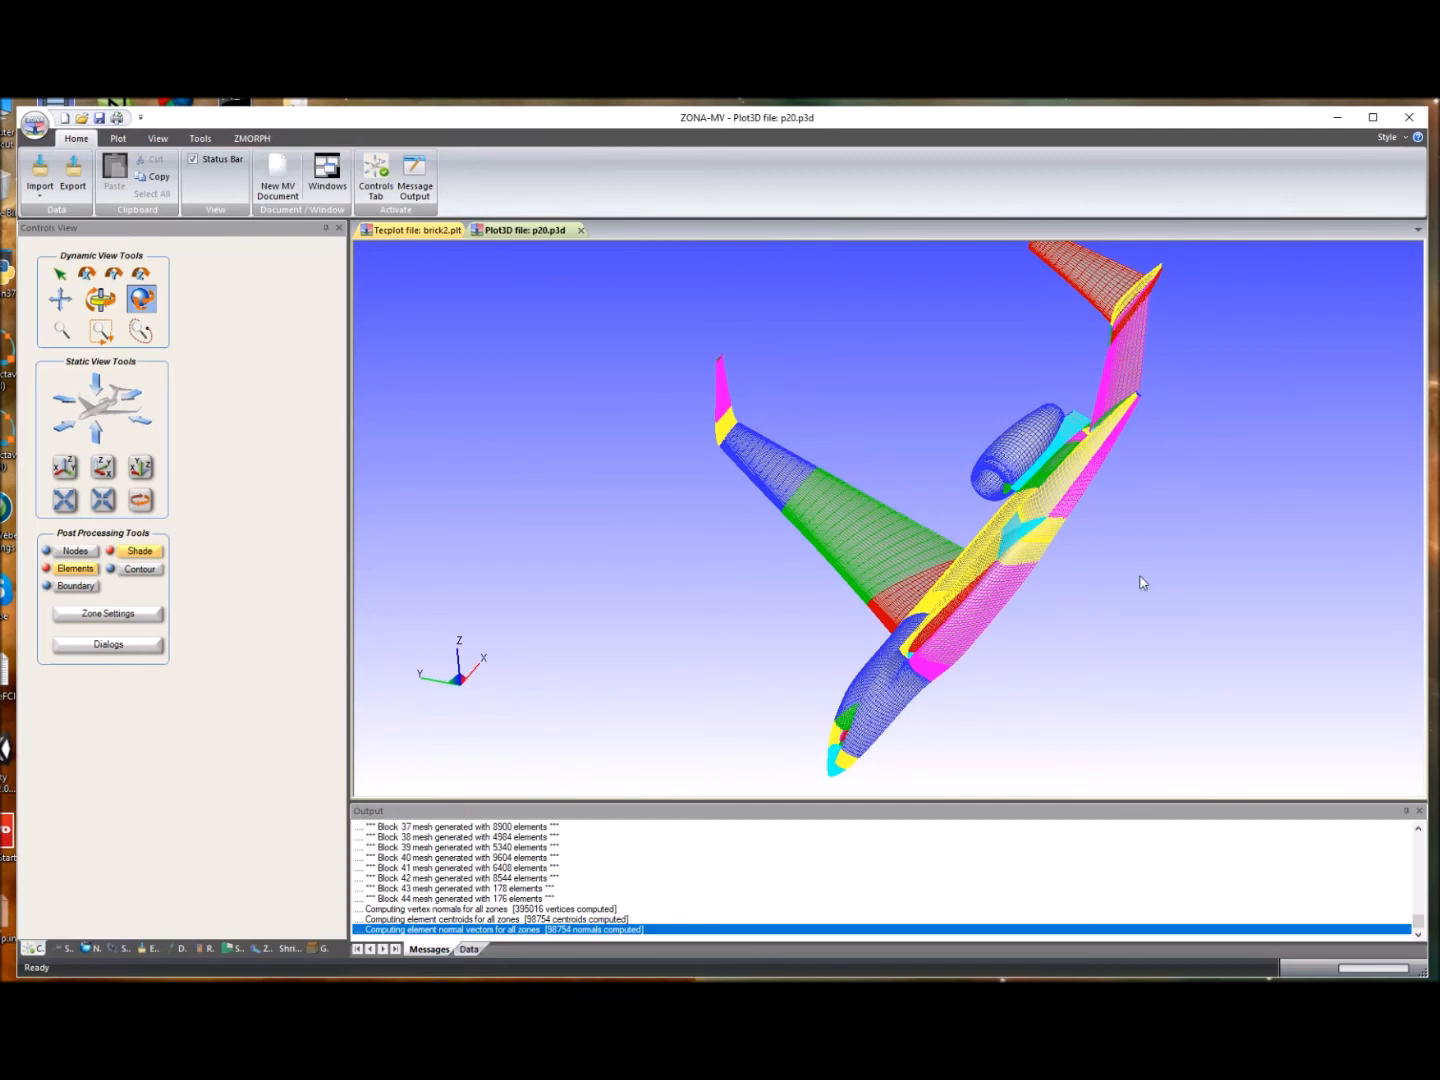
{"action": "left_click_drag", "start_coordinate": [1130, 524], "coordinate": [1086, 491]}
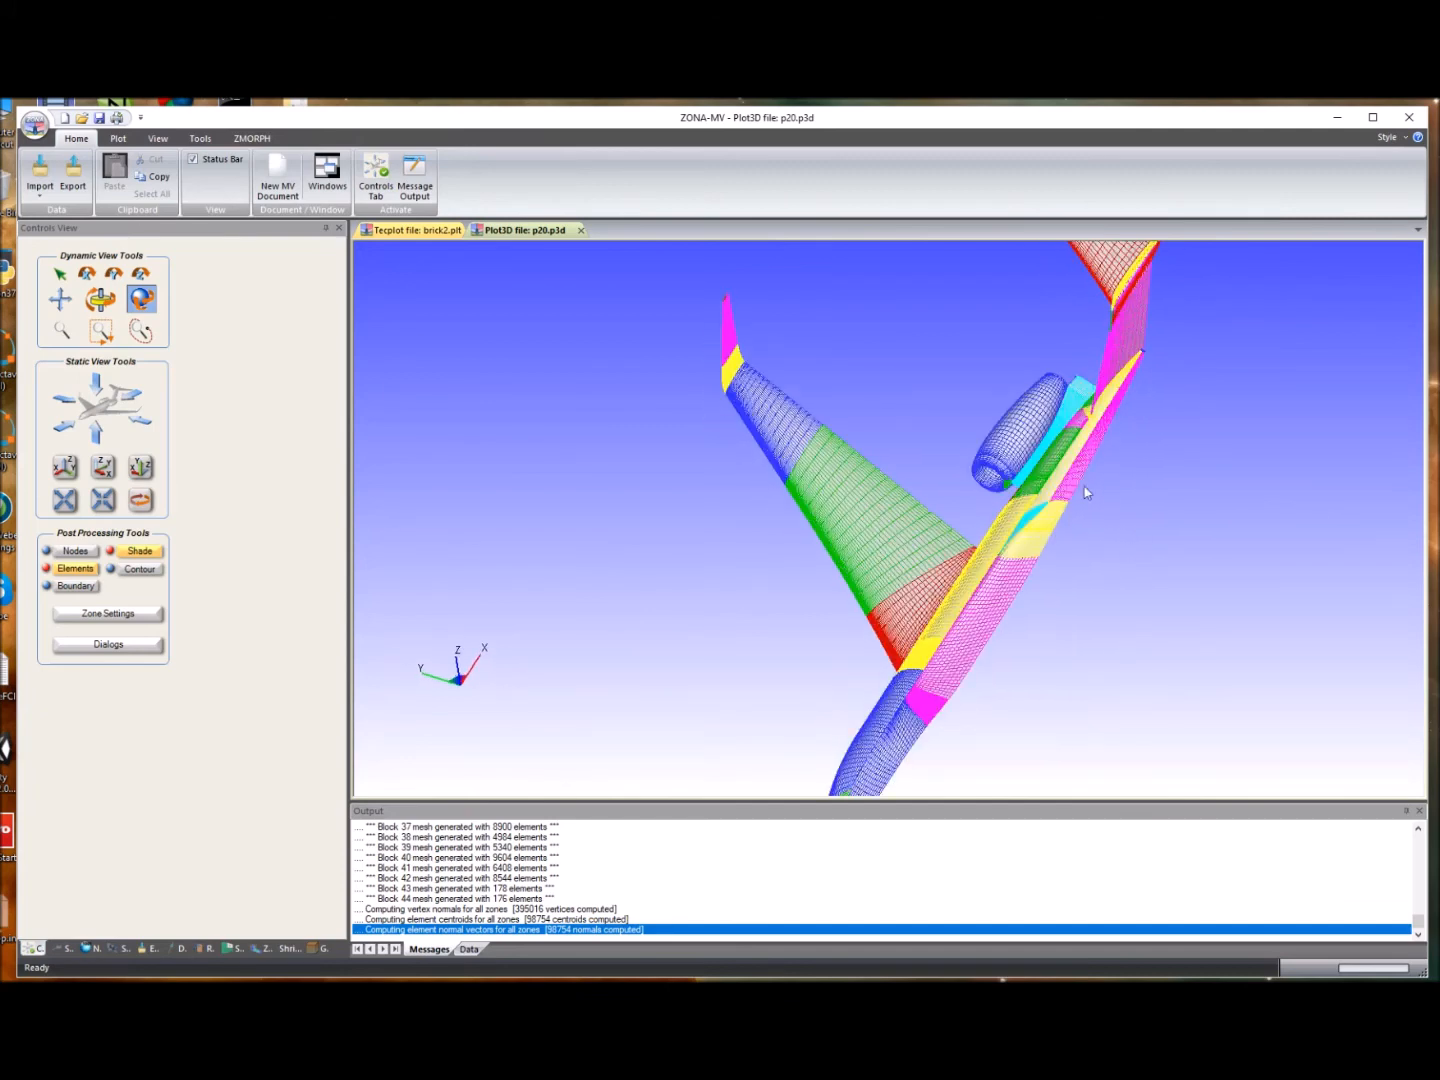
{"action": "scroll", "coordinate": [1060, 446], "scroll_direction": "up", "scroll_amount": 6}
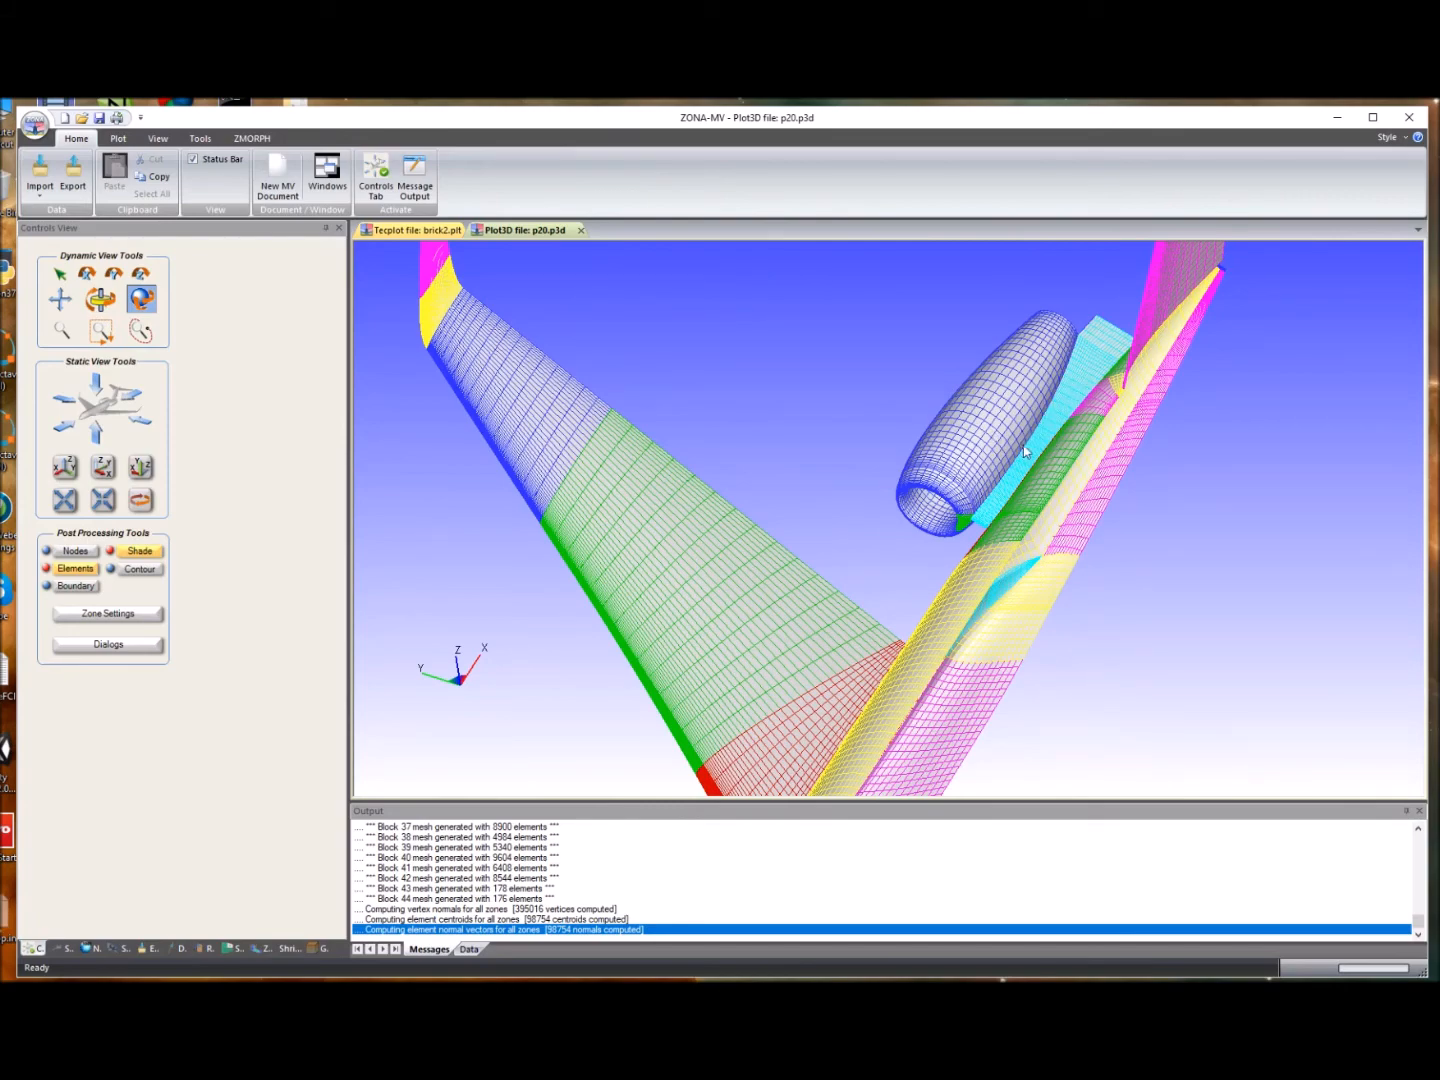
{"action": "scroll", "coordinate": [976, 538], "scroll_direction": "up", "scroll_amount": 3}
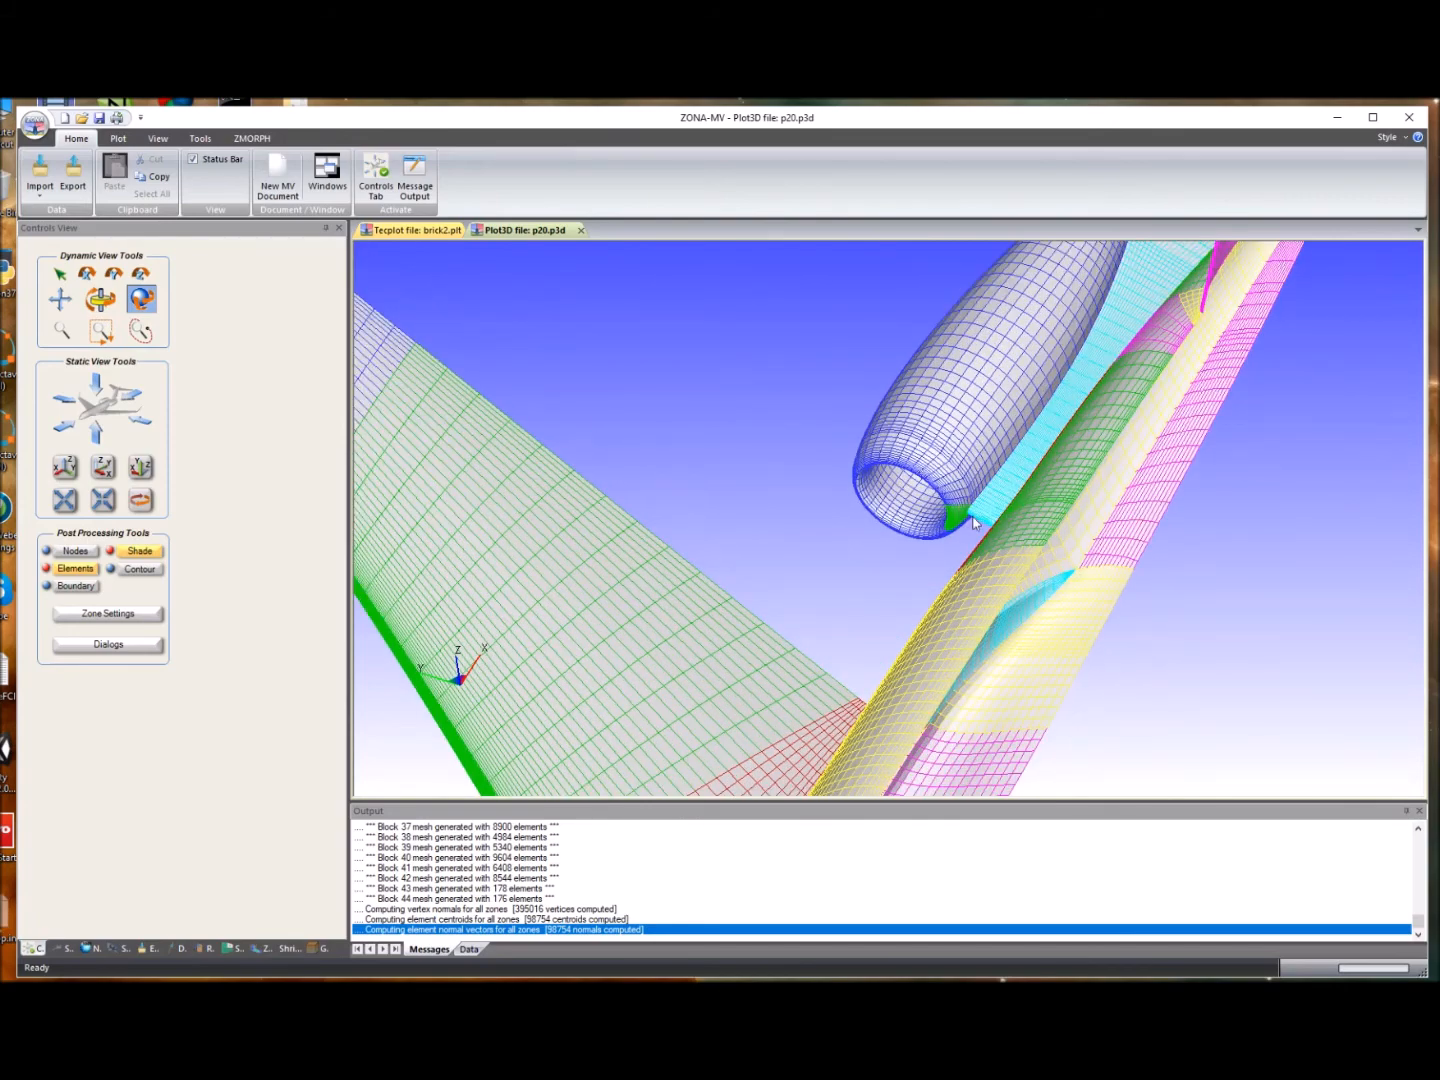
{"action": "scroll", "coordinate": [976, 522], "scroll_direction": "down", "scroll_amount": 3}
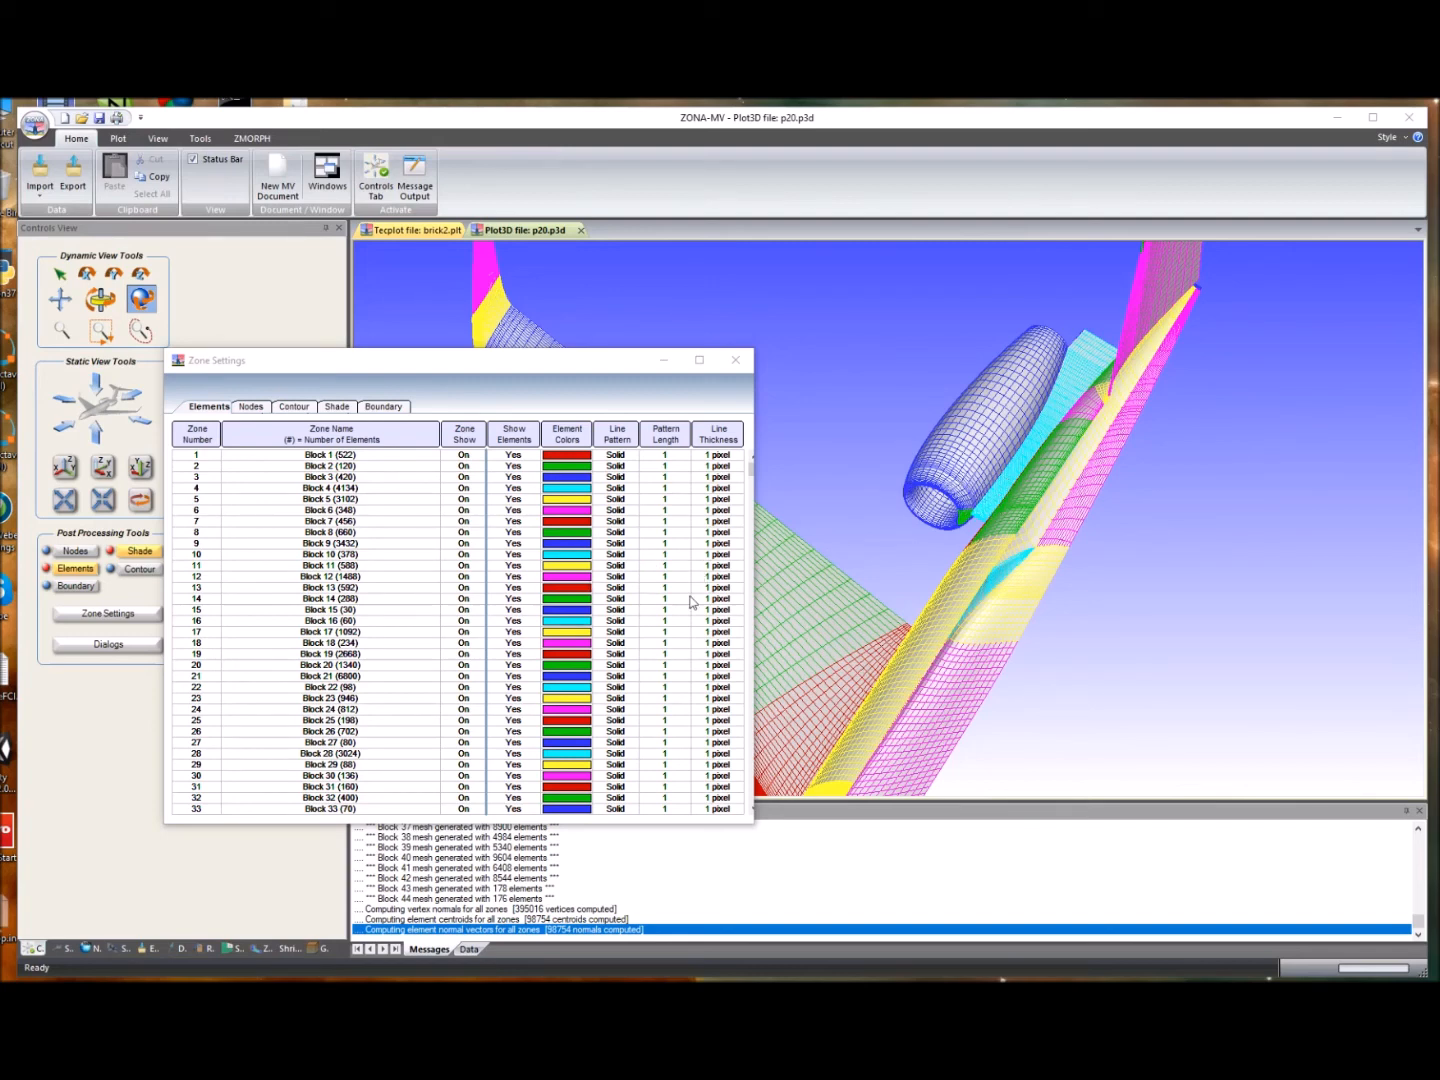
- Switch Block 21, Block 20 and Block 28 off and back on in Zone Settings to identify the nacelle zones
{"action": "left_click", "coordinate": [460, 678]}
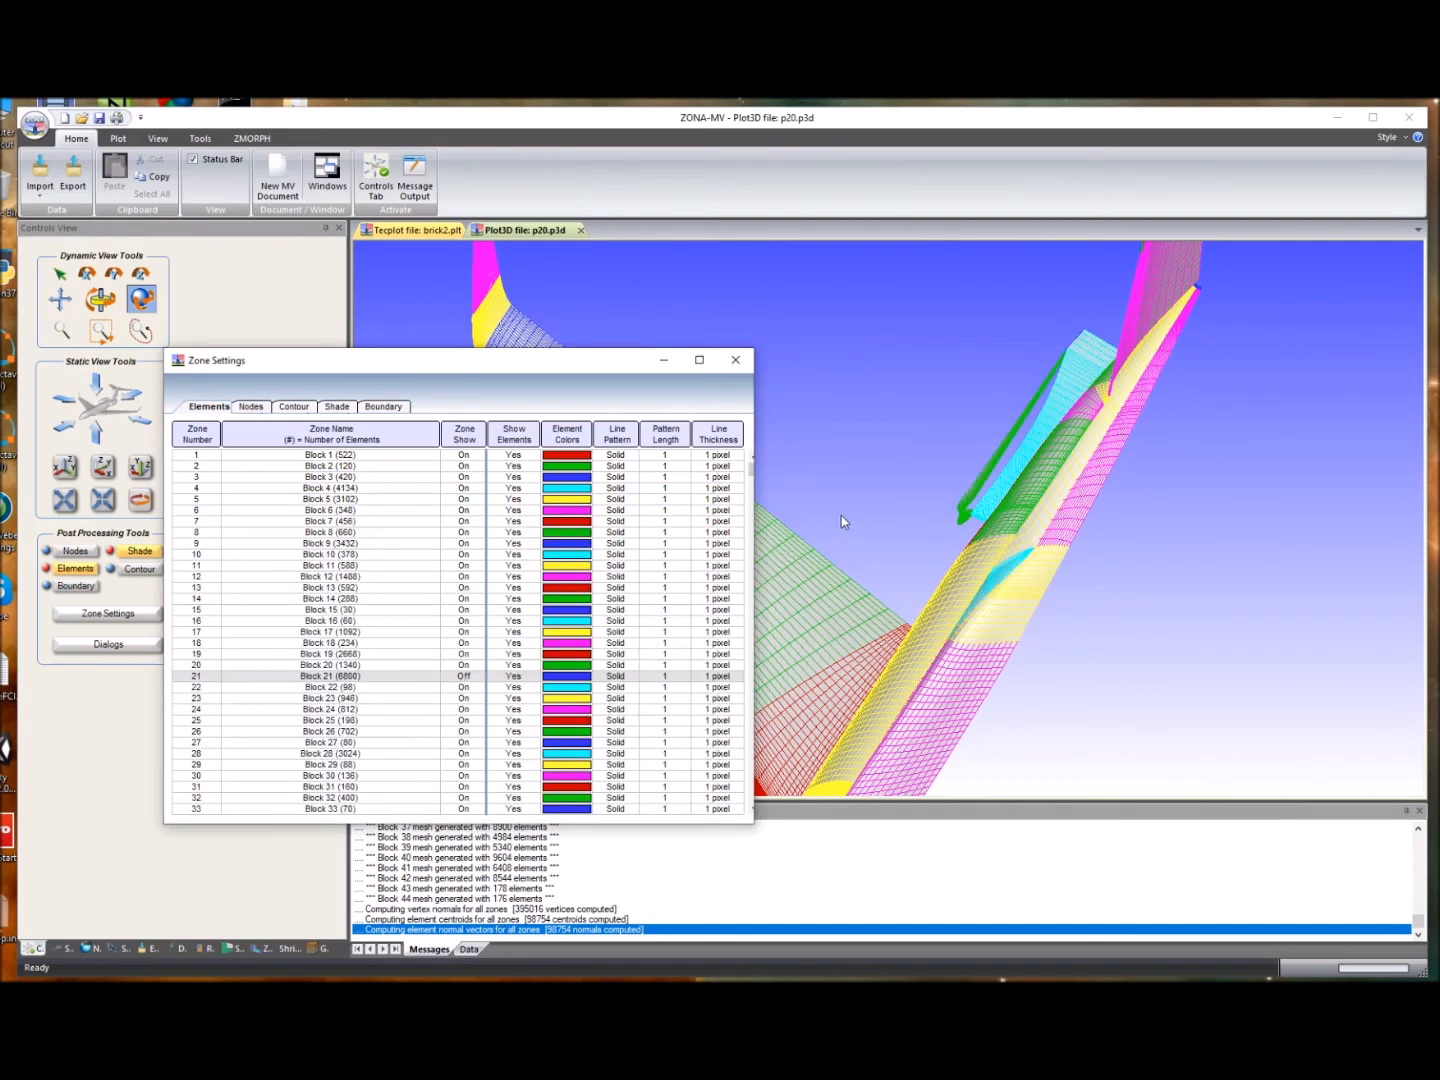
{"action": "left_click", "coordinate": [462, 676]}
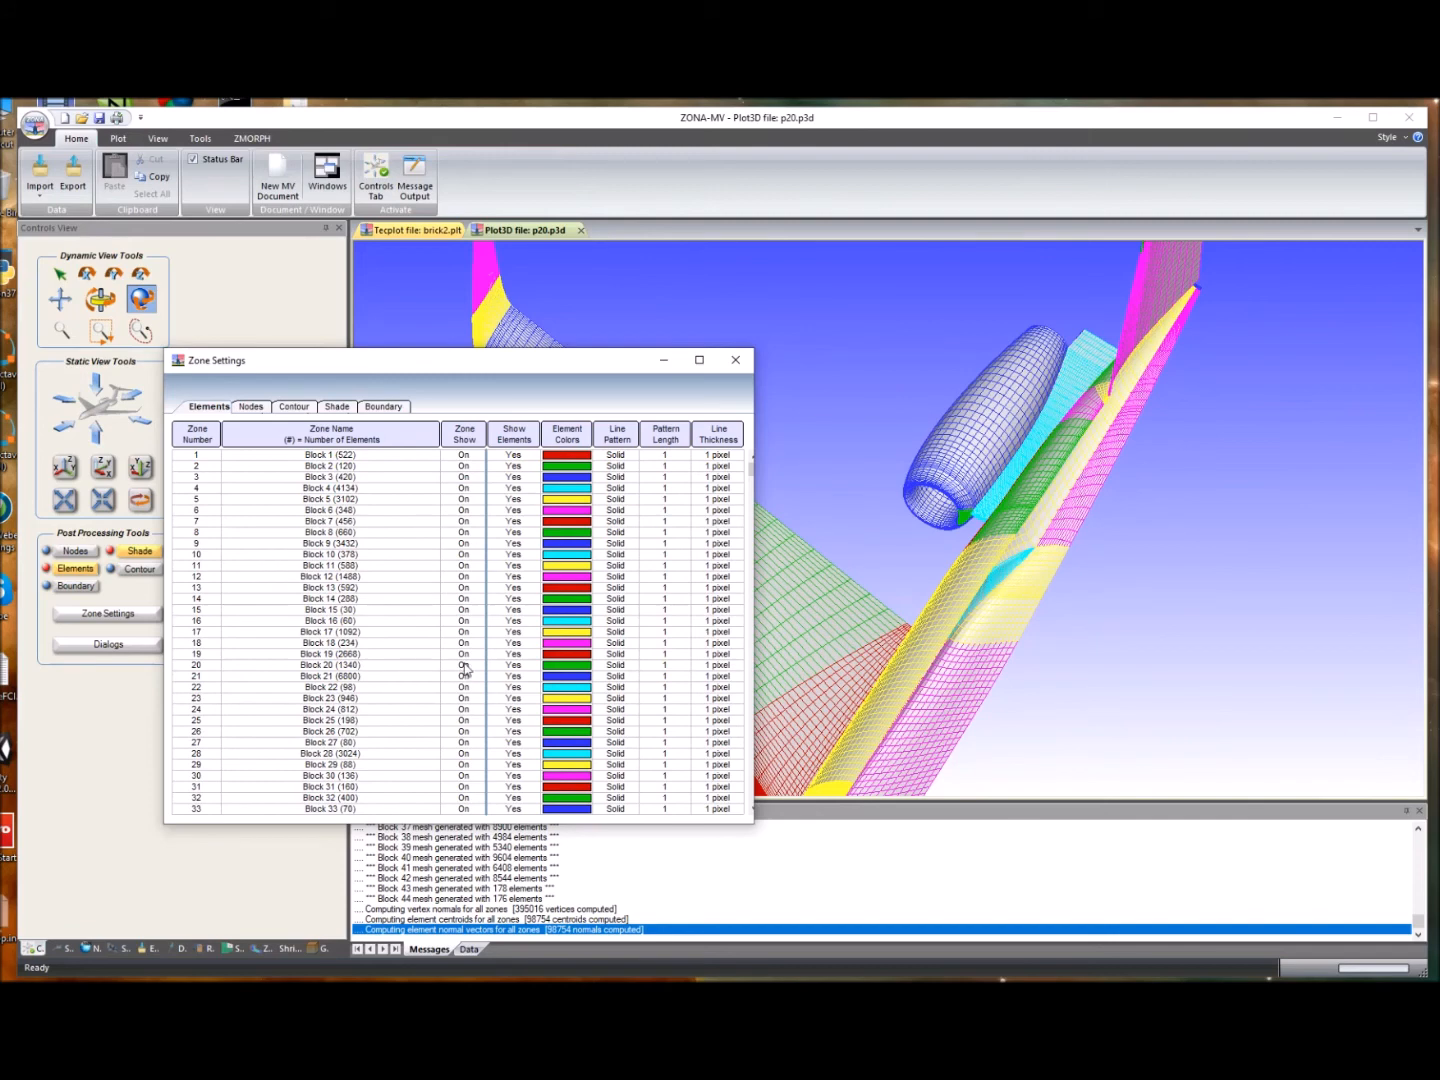
{"action": "left_click", "coordinate": [463, 665]}
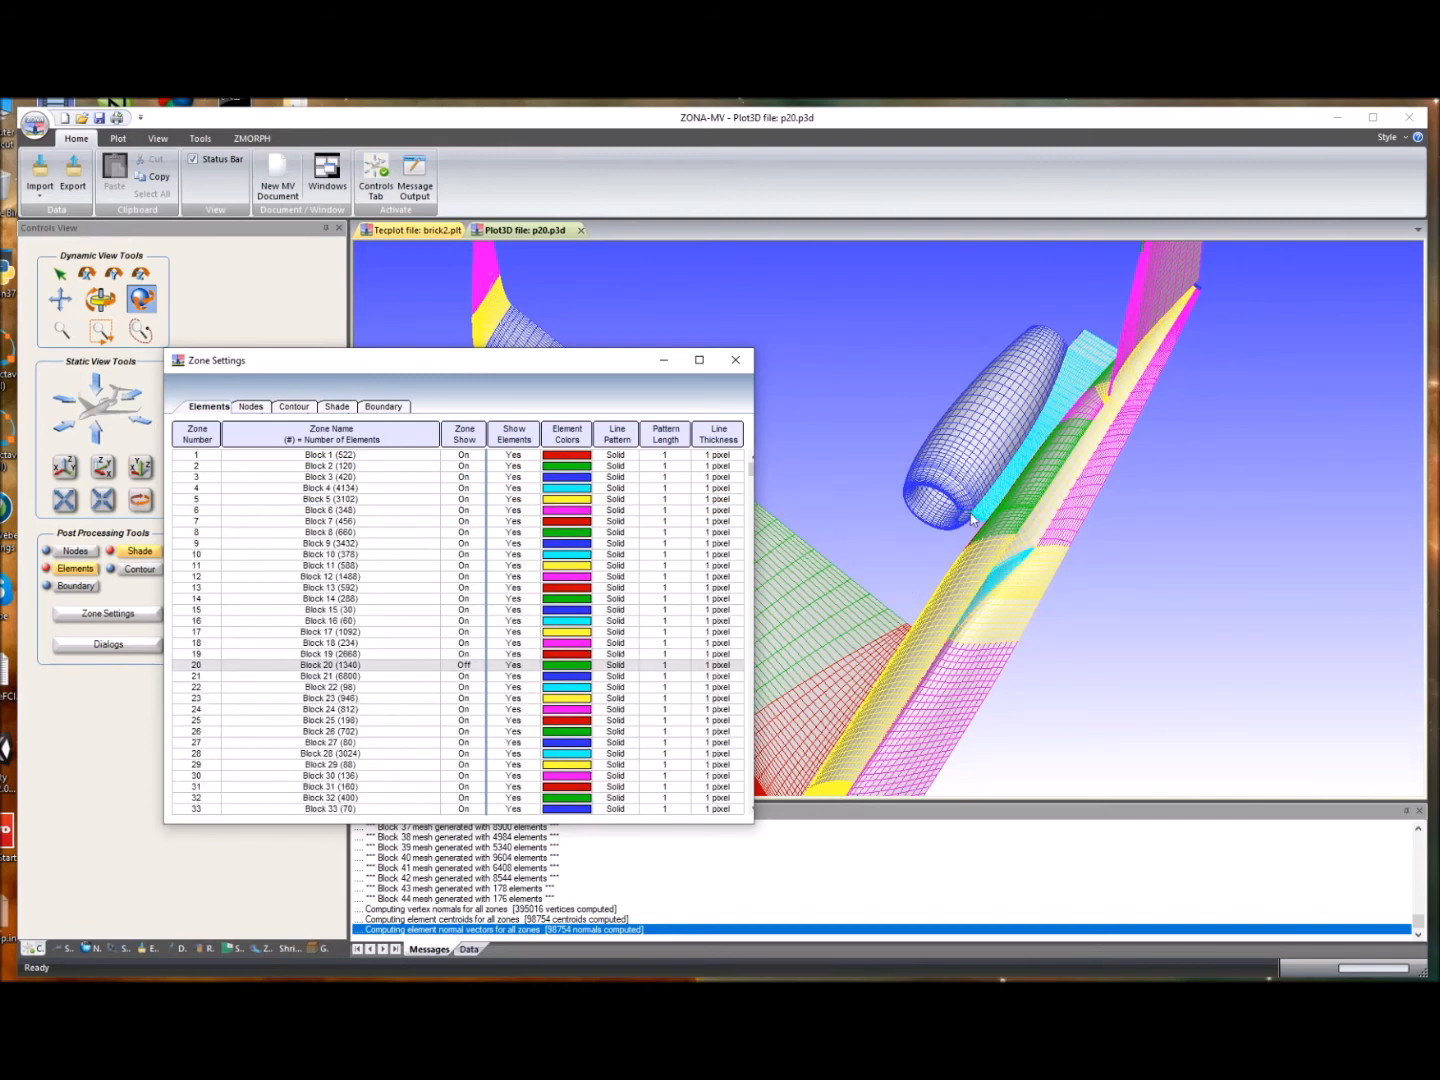
{"action": "left_click", "coordinate": [465, 668]}
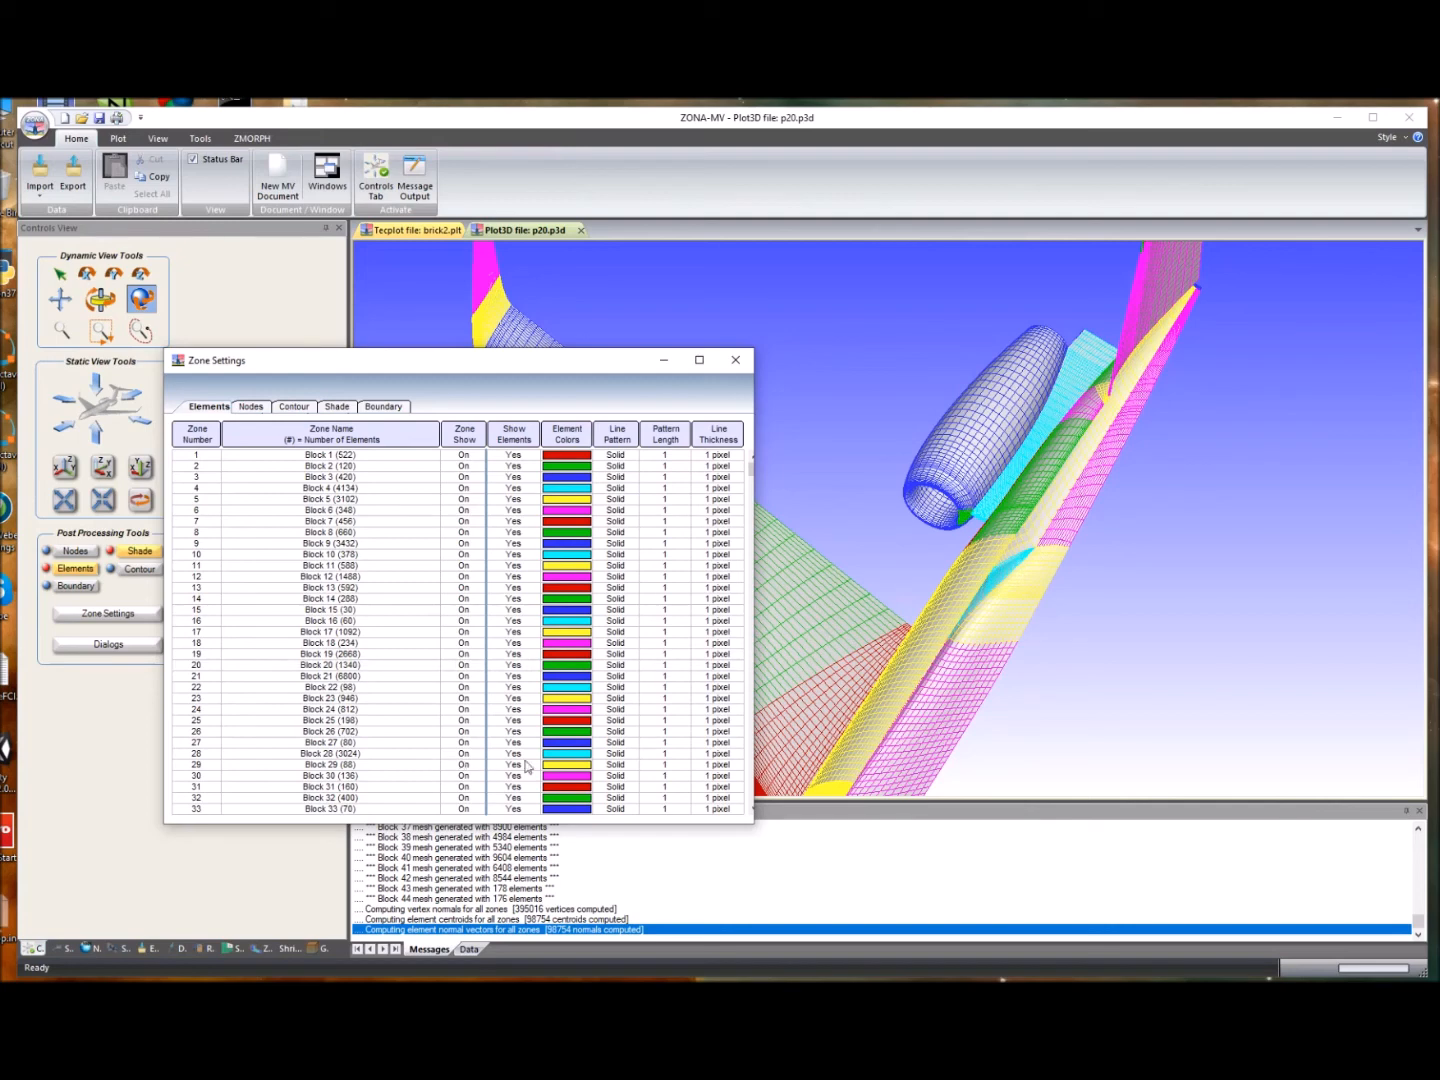
{"action": "left_click", "coordinate": [471, 756]}
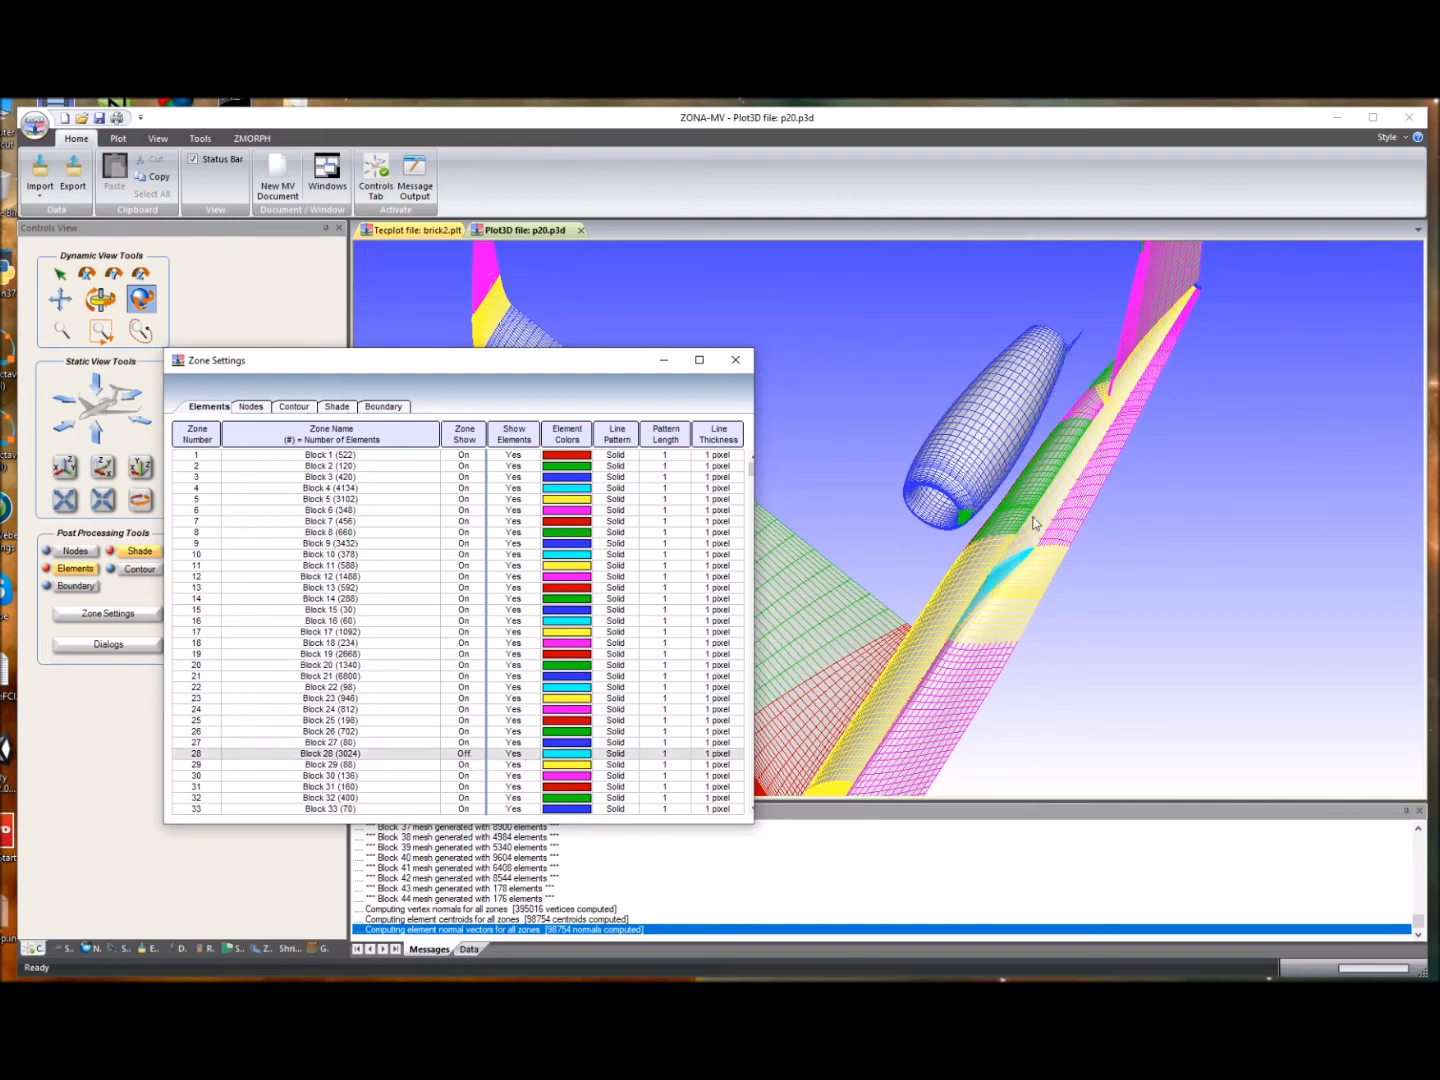
{"action": "left_click", "coordinate": [470, 757]}
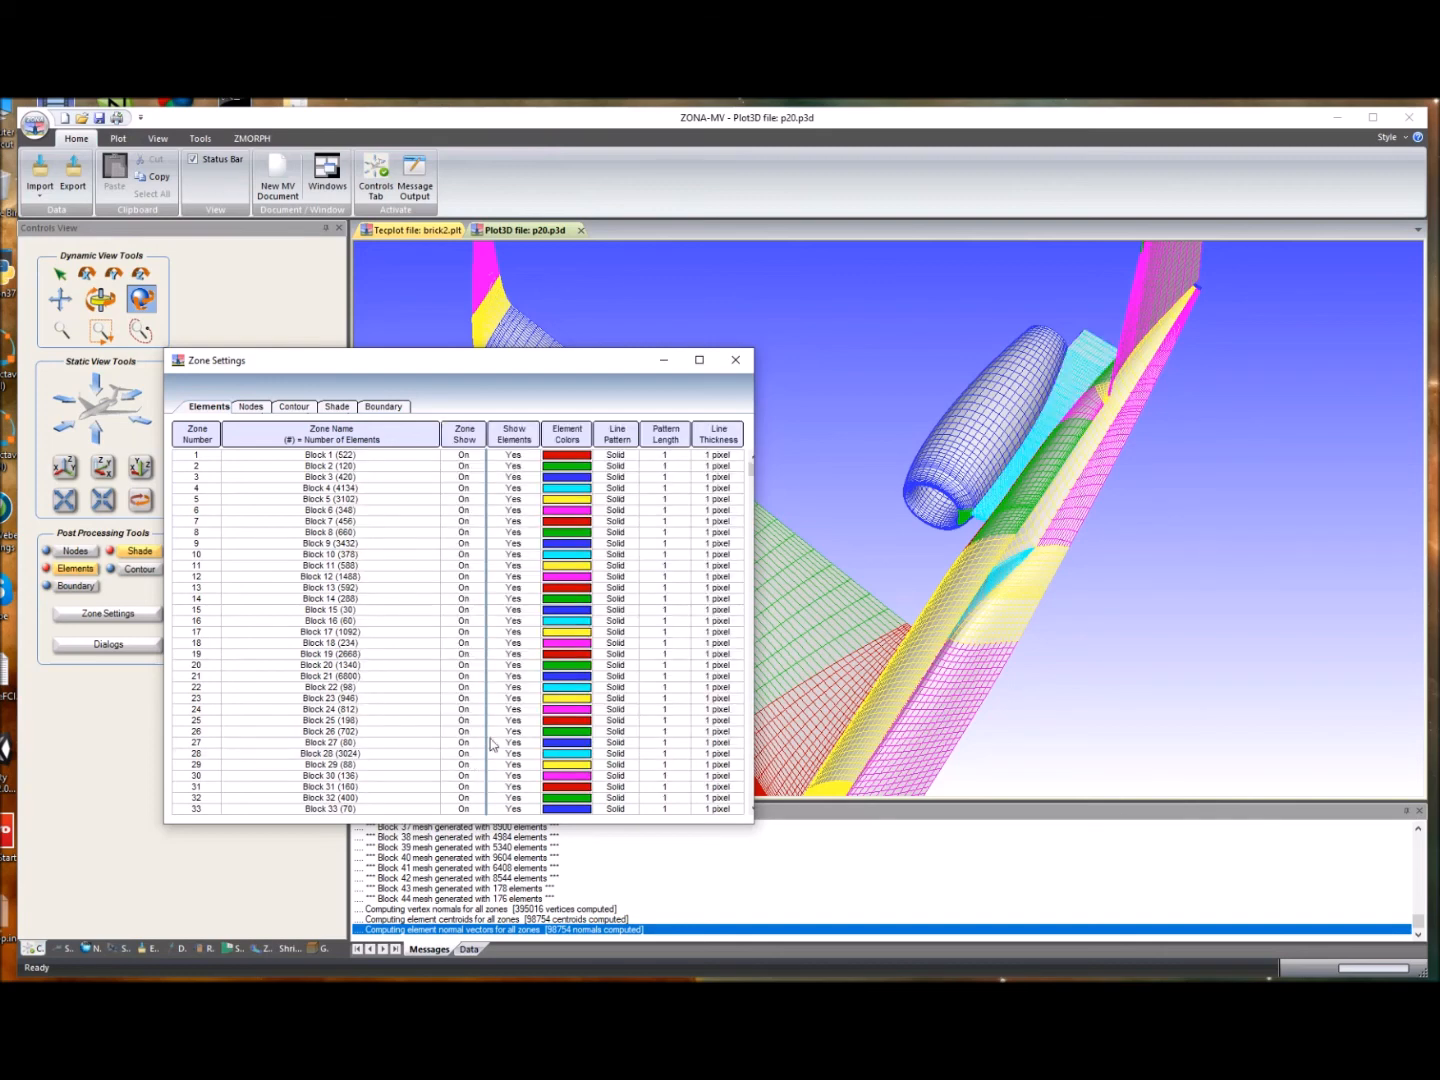
{"action": "left_click", "coordinate": [734, 360]}
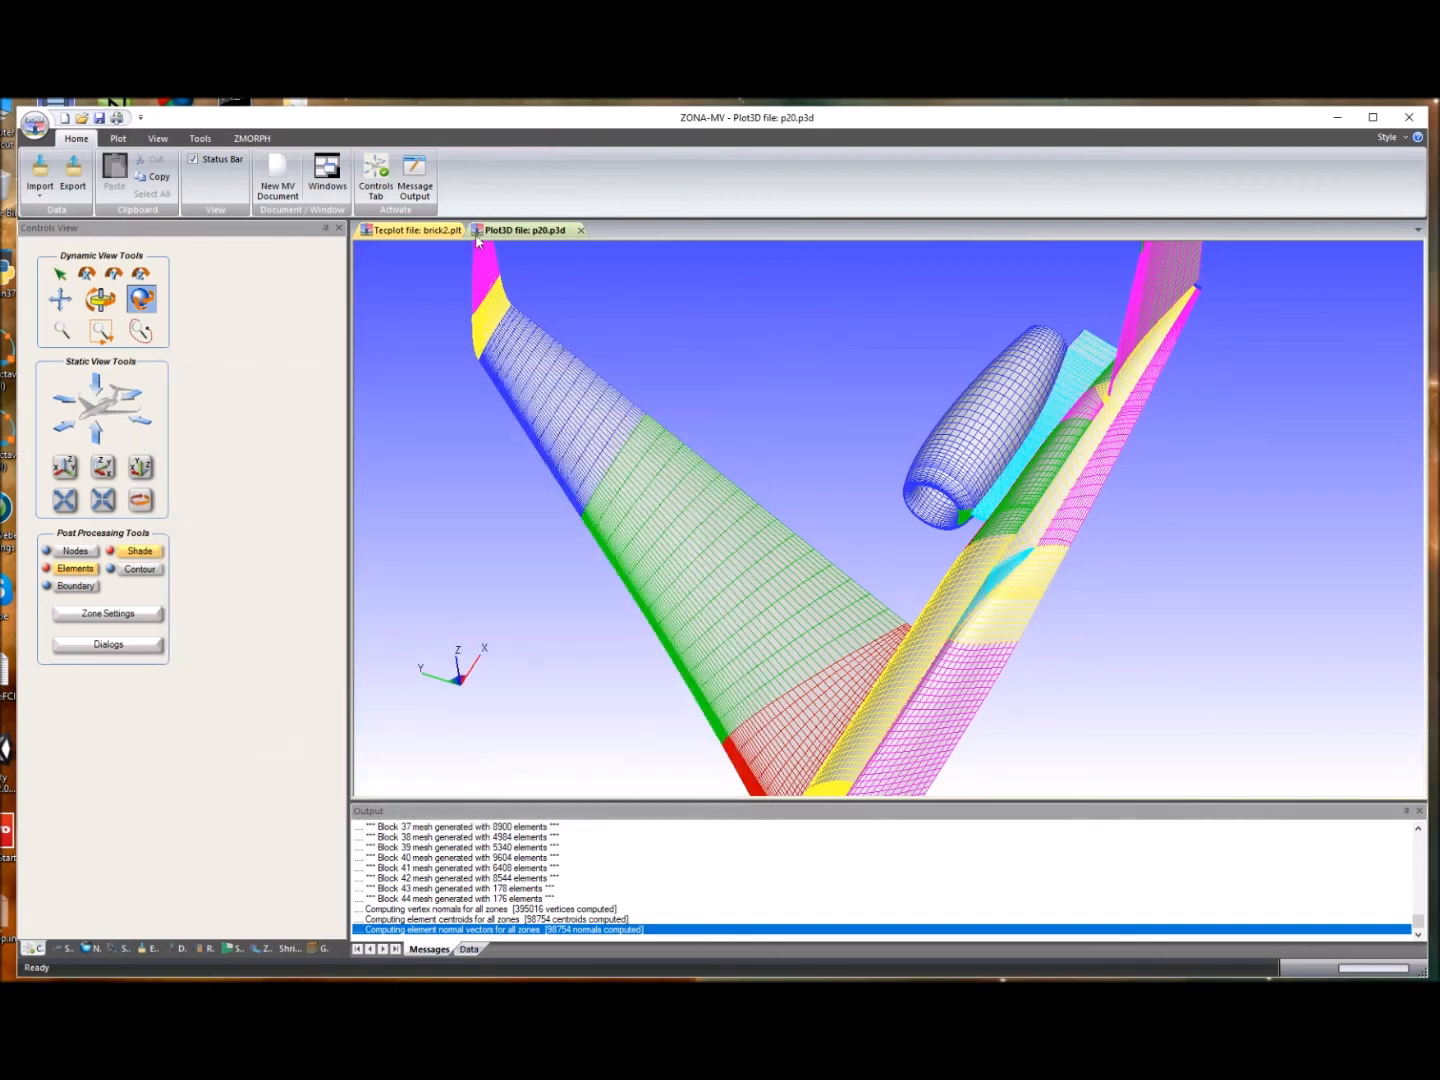
- Mirror Blocks 20, 21 and 28 about the X-Z plane into new zones with reversed element normals
{"action": "left_click", "coordinate": [200, 138]}
{"action": "left_click", "coordinate": [209, 176]}
{"action": "left_click_drag", "start_coordinate": [717, 340], "coordinate": [351, 336]}
{"action": "left_click_drag", "start_coordinate": [487, 393], "coordinate": [481, 434]}
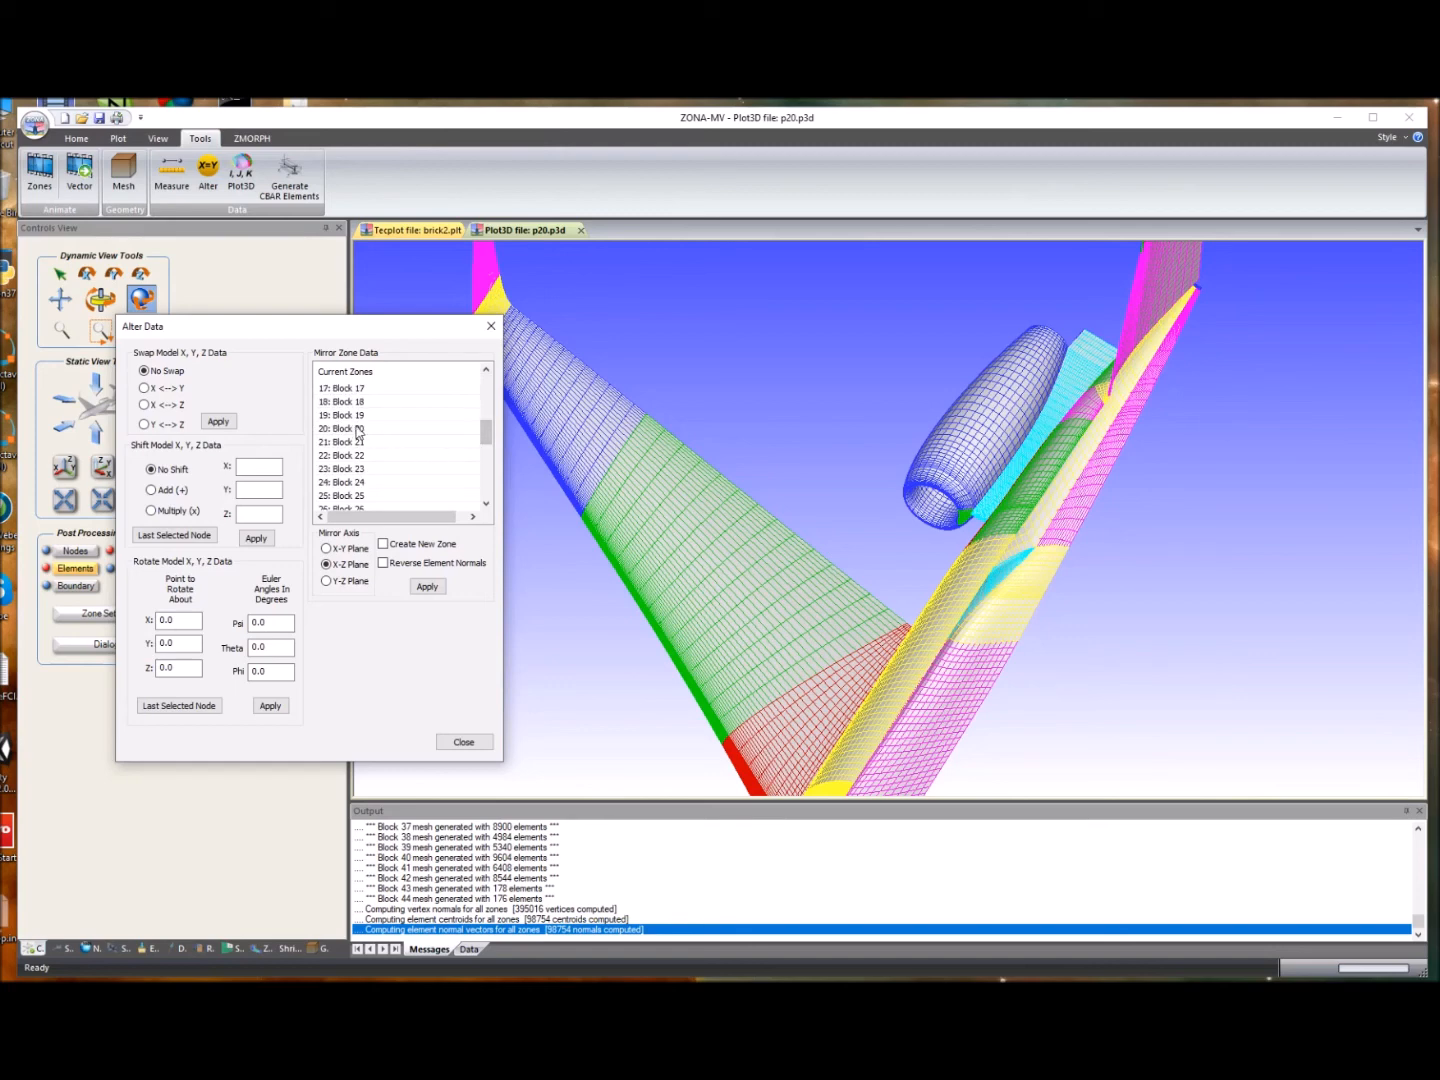
{"action": "left_click", "coordinate": [355, 429]}
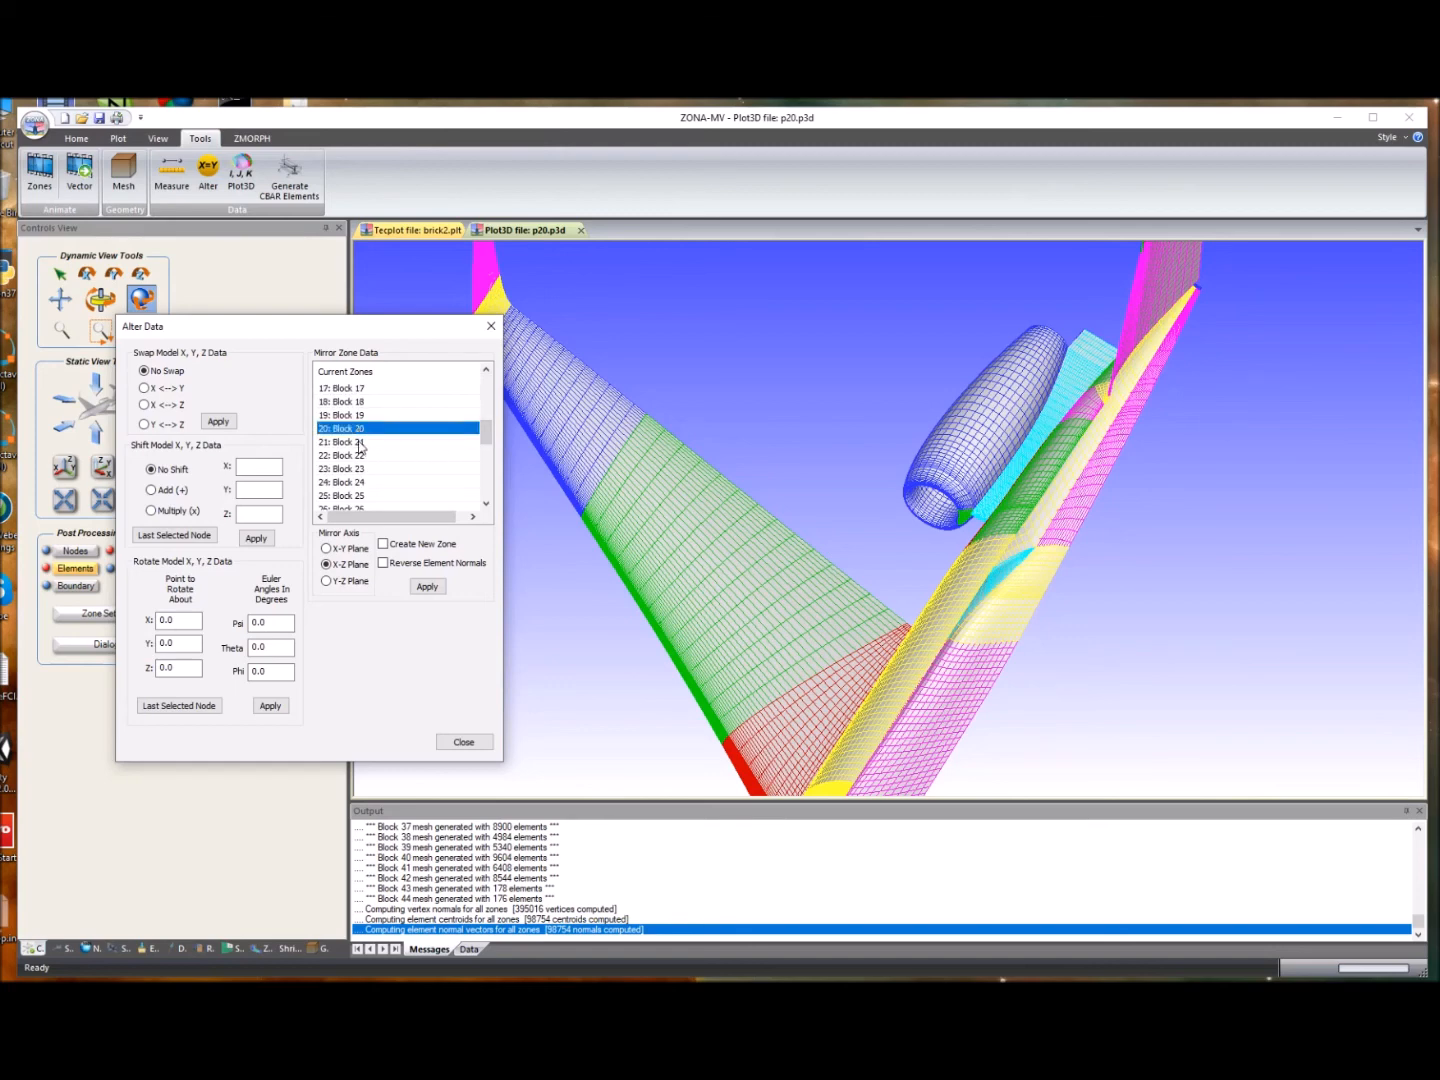
{"action": "left_click", "coordinate": [362, 442], "text": "ctrl"}
{"action": "left_click_drag", "start_coordinate": [487, 438], "coordinate": [488, 465]}
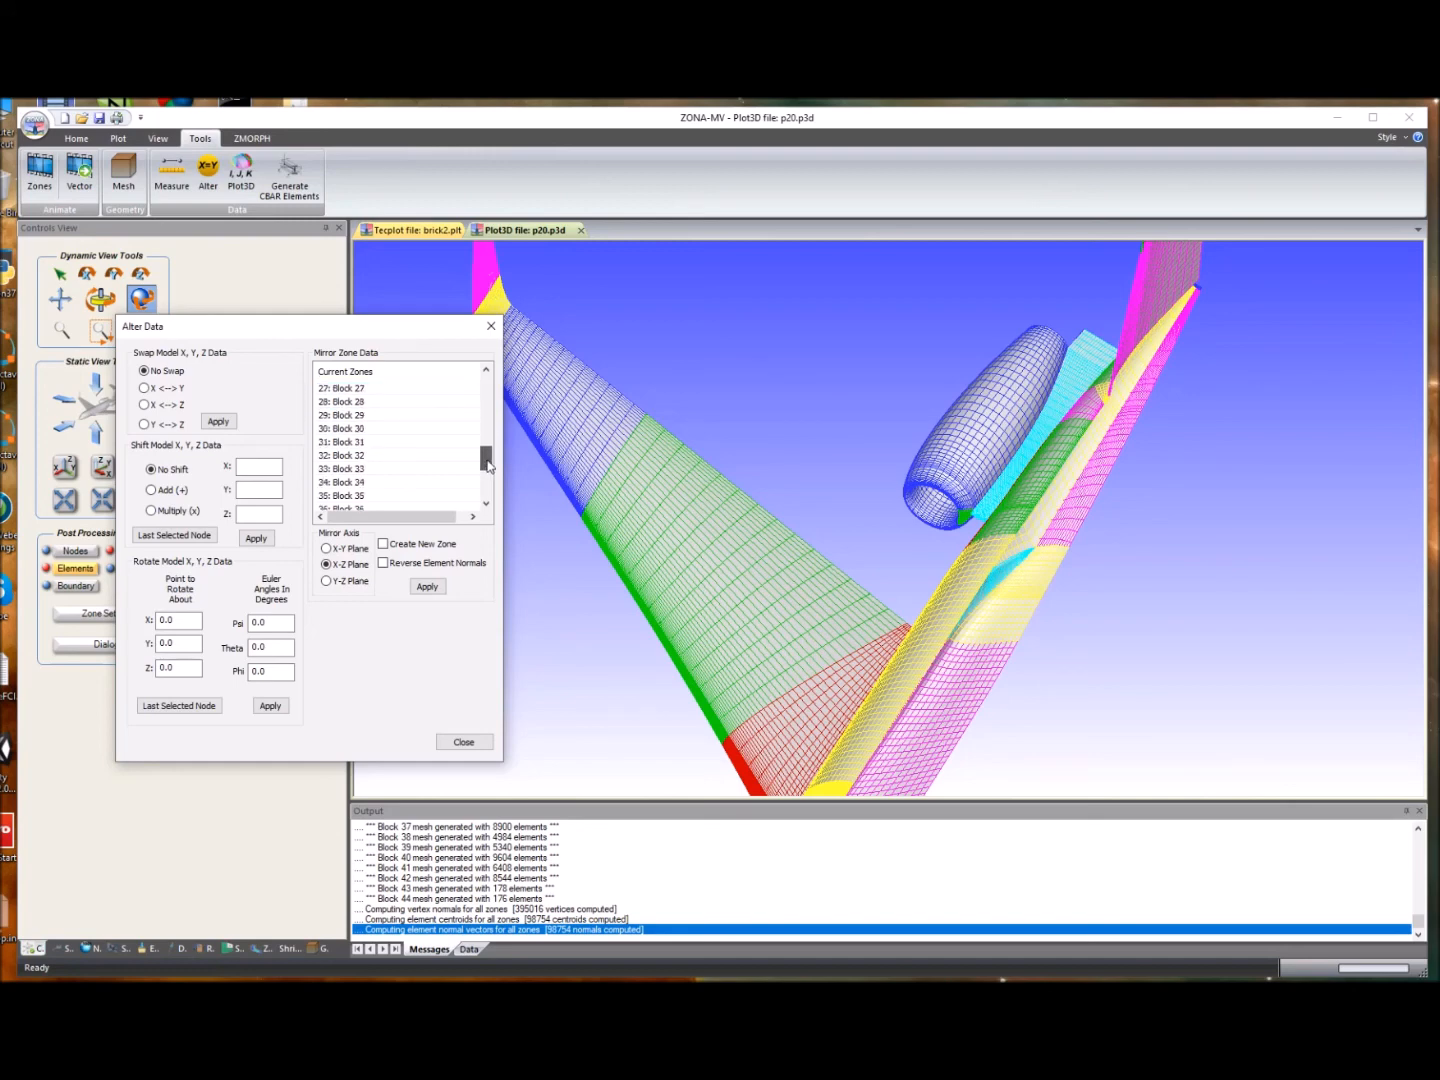
{"action": "left_click", "coordinate": [349, 404], "text": "ctrl"}
{"action": "mouse_move", "coordinate": [484, 463]}
{"action": "left_mouse_down"}
{"action": "mouse_move", "coordinate": [485, 419]}
{"action": "mouse_move", "coordinate": [485, 444]}
{"action": "left_mouse_up"}
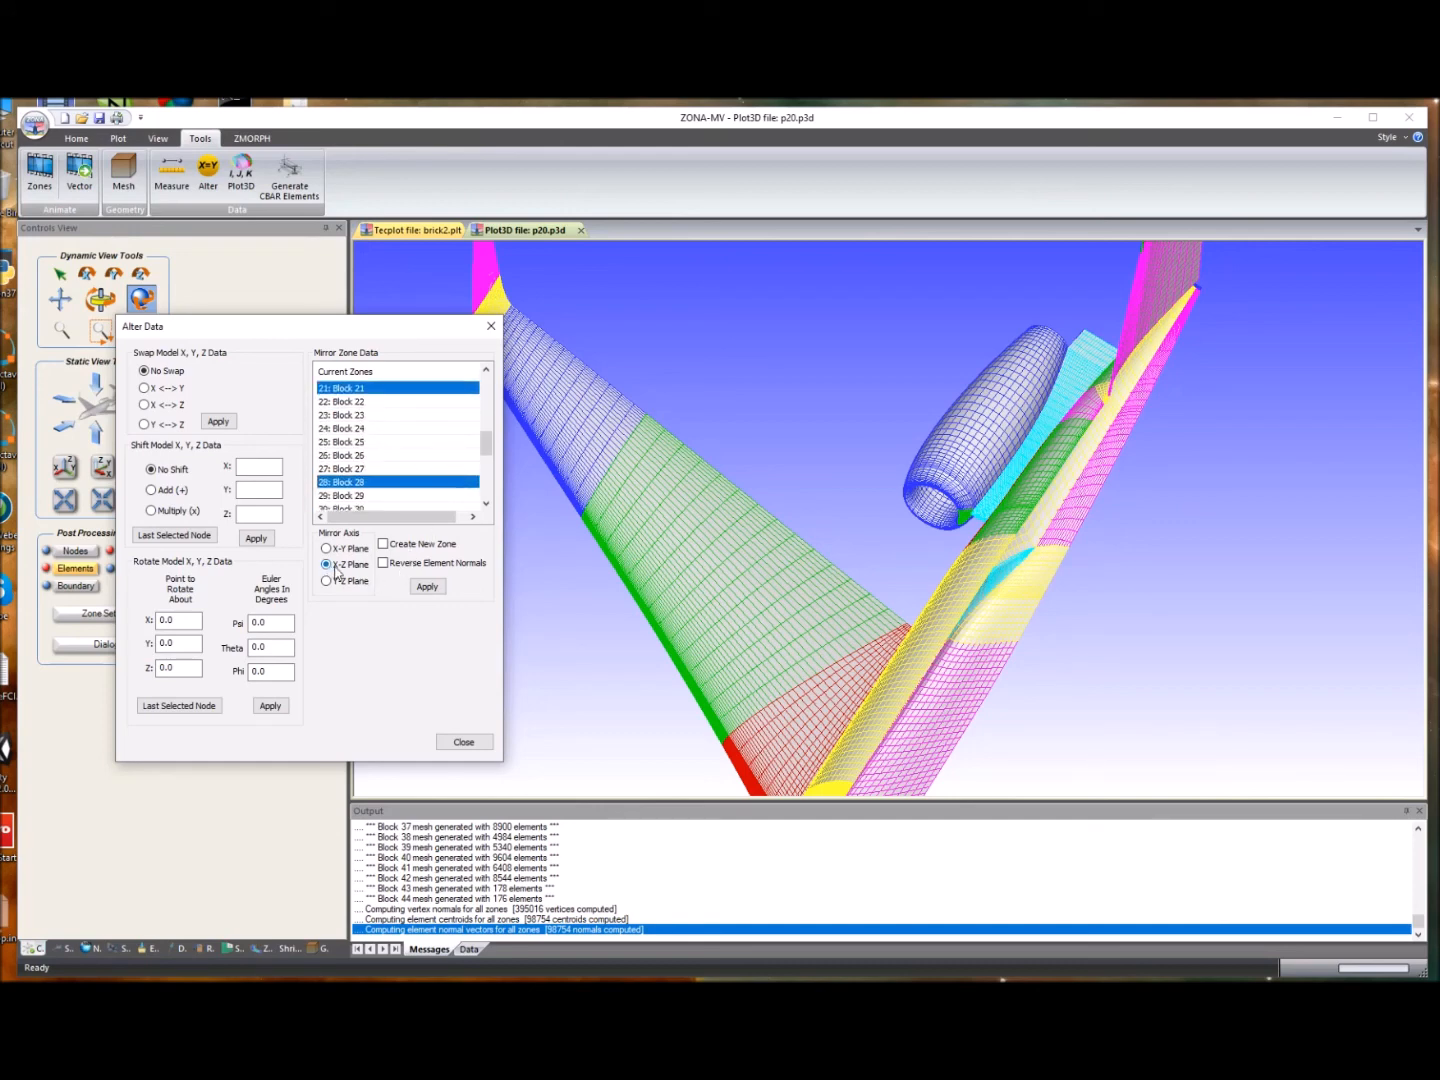
{"action": "left_click", "coordinate": [384, 545]}
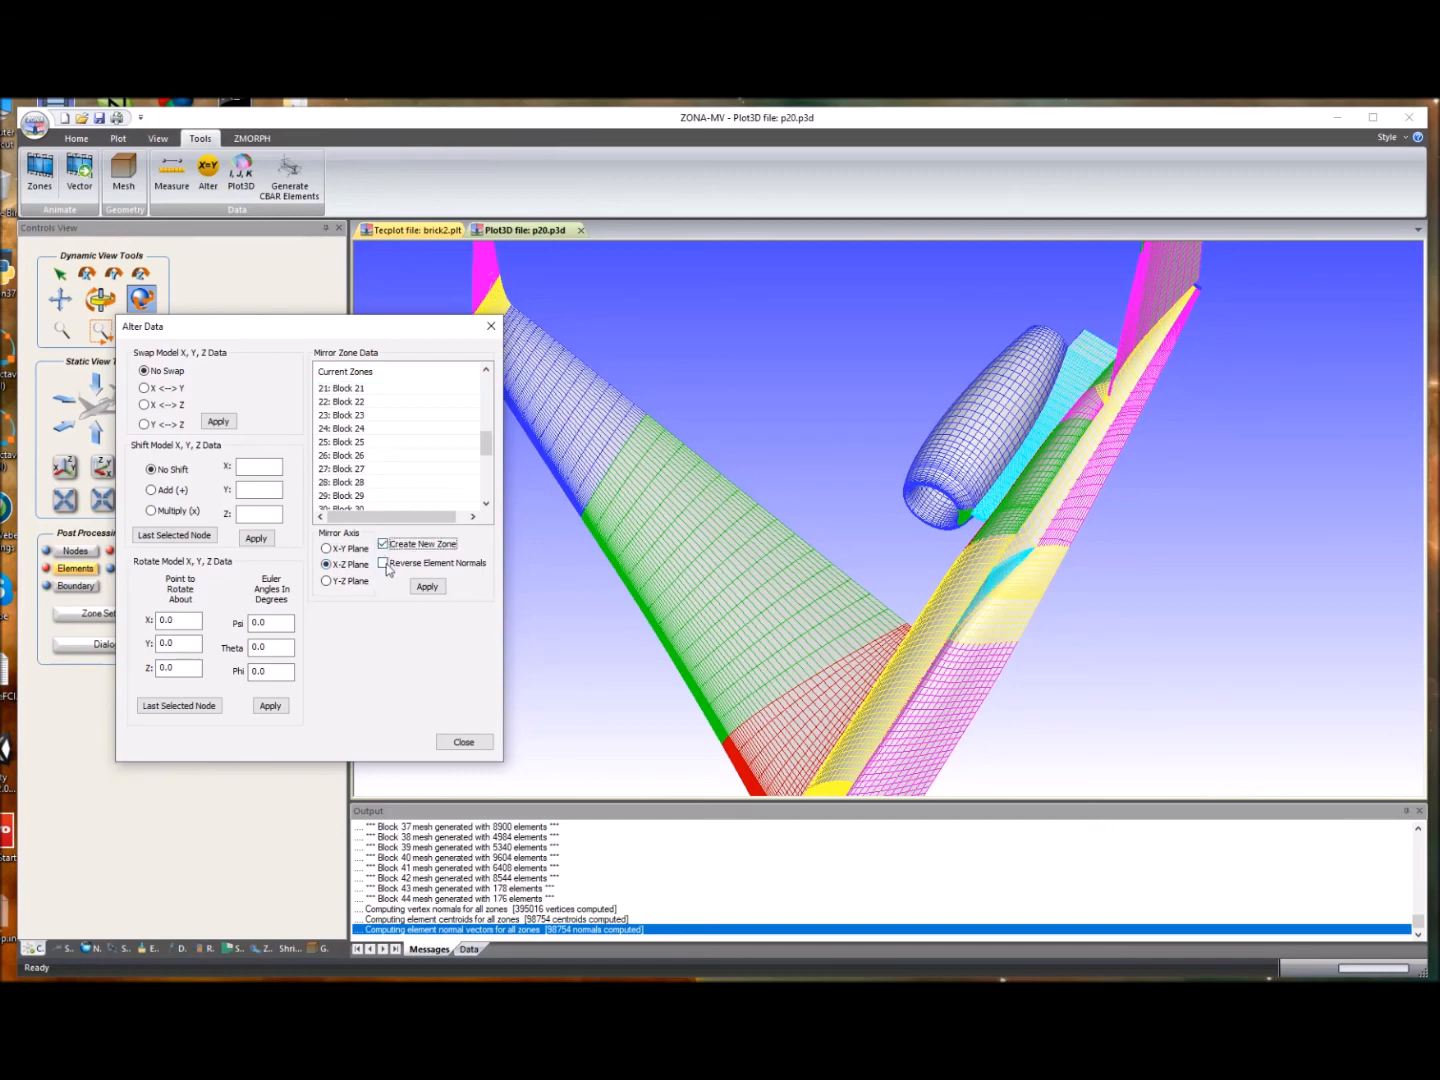
{"action": "left_click", "coordinate": [384, 564]}
{"action": "left_click", "coordinate": [430, 590]}
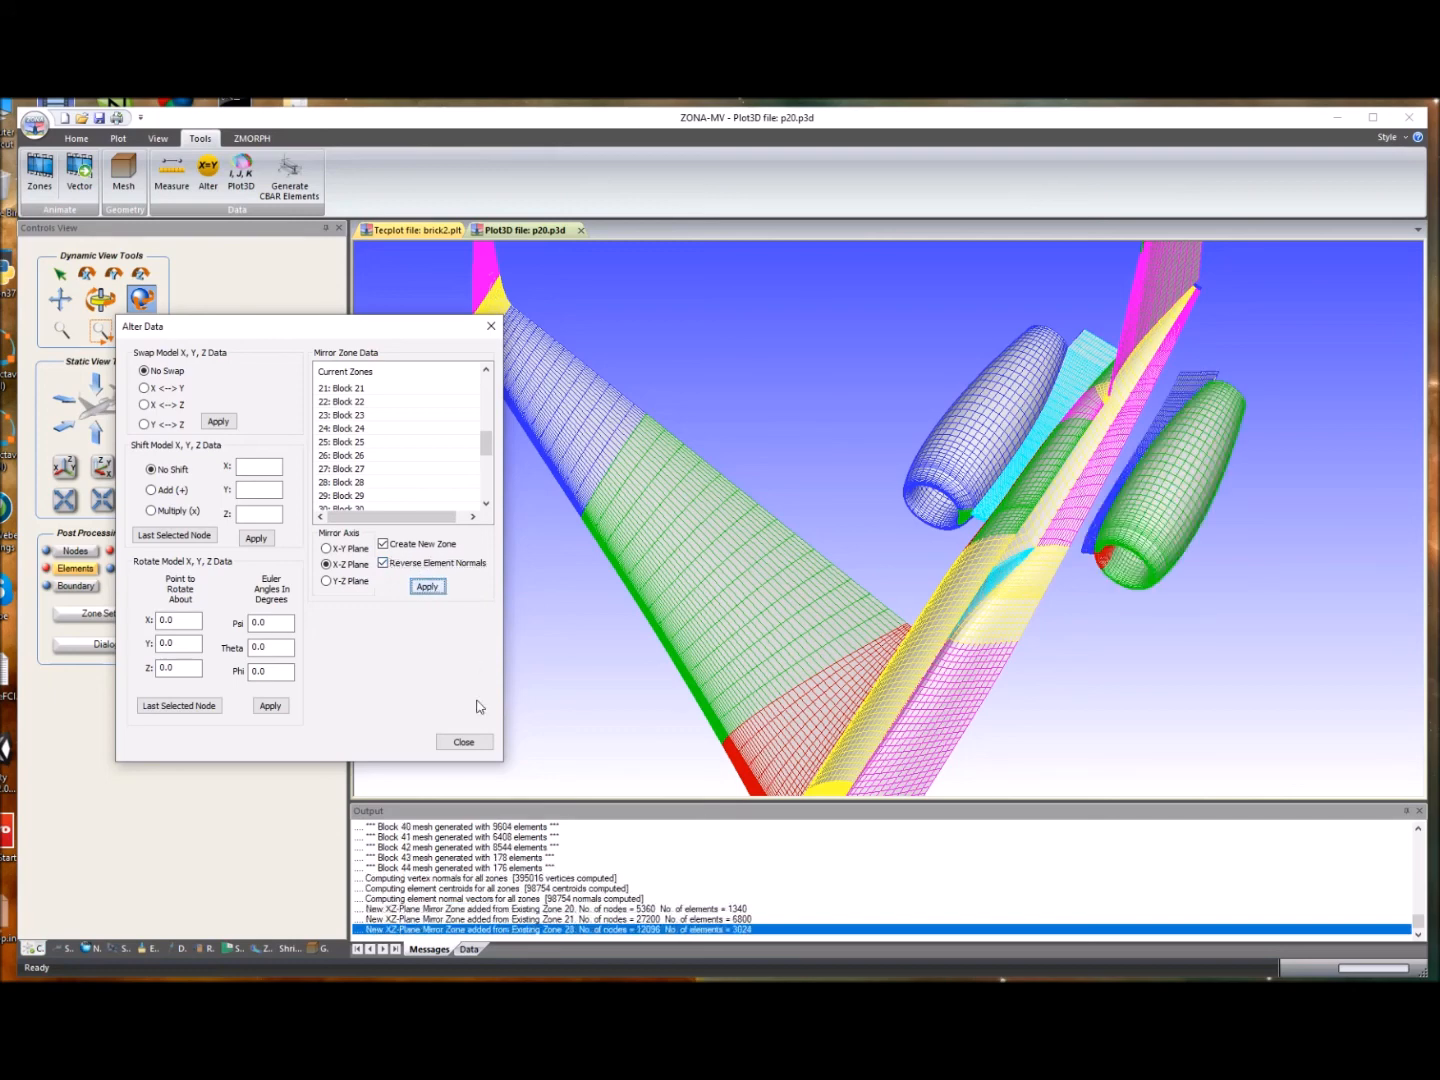
{"action": "left_click", "coordinate": [464, 742]}
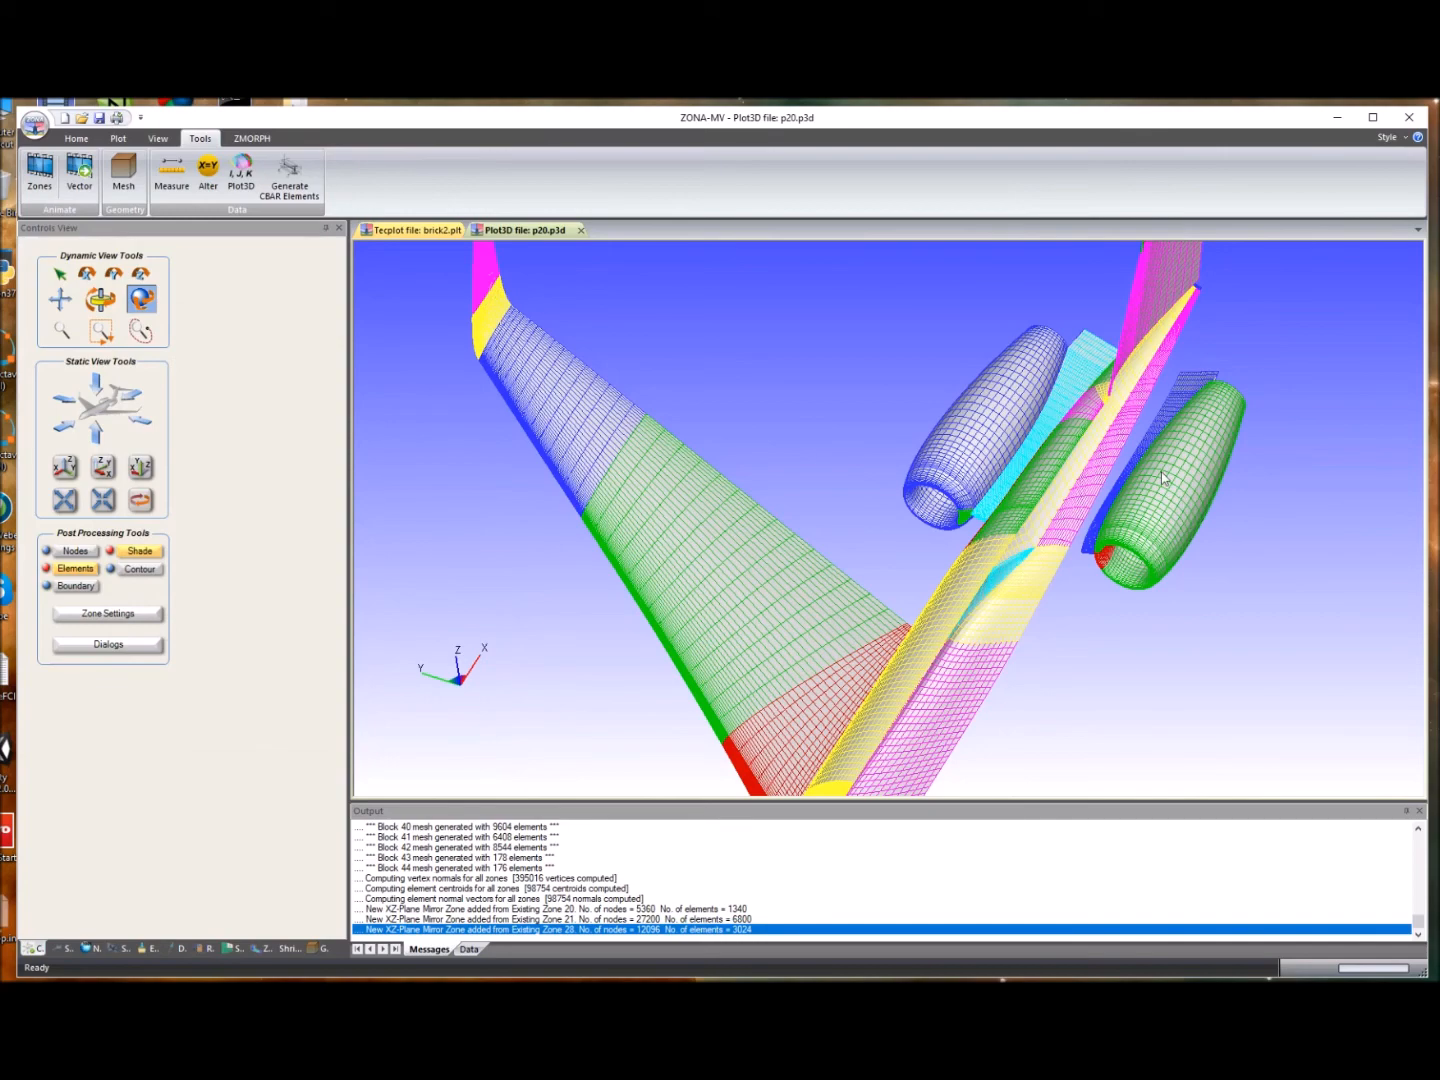
- Review the new mirrored zones at the end of the Zone Settings list
{"action": "left_click_drag", "start_coordinate": [1057, 450], "coordinate": [1156, 526]}
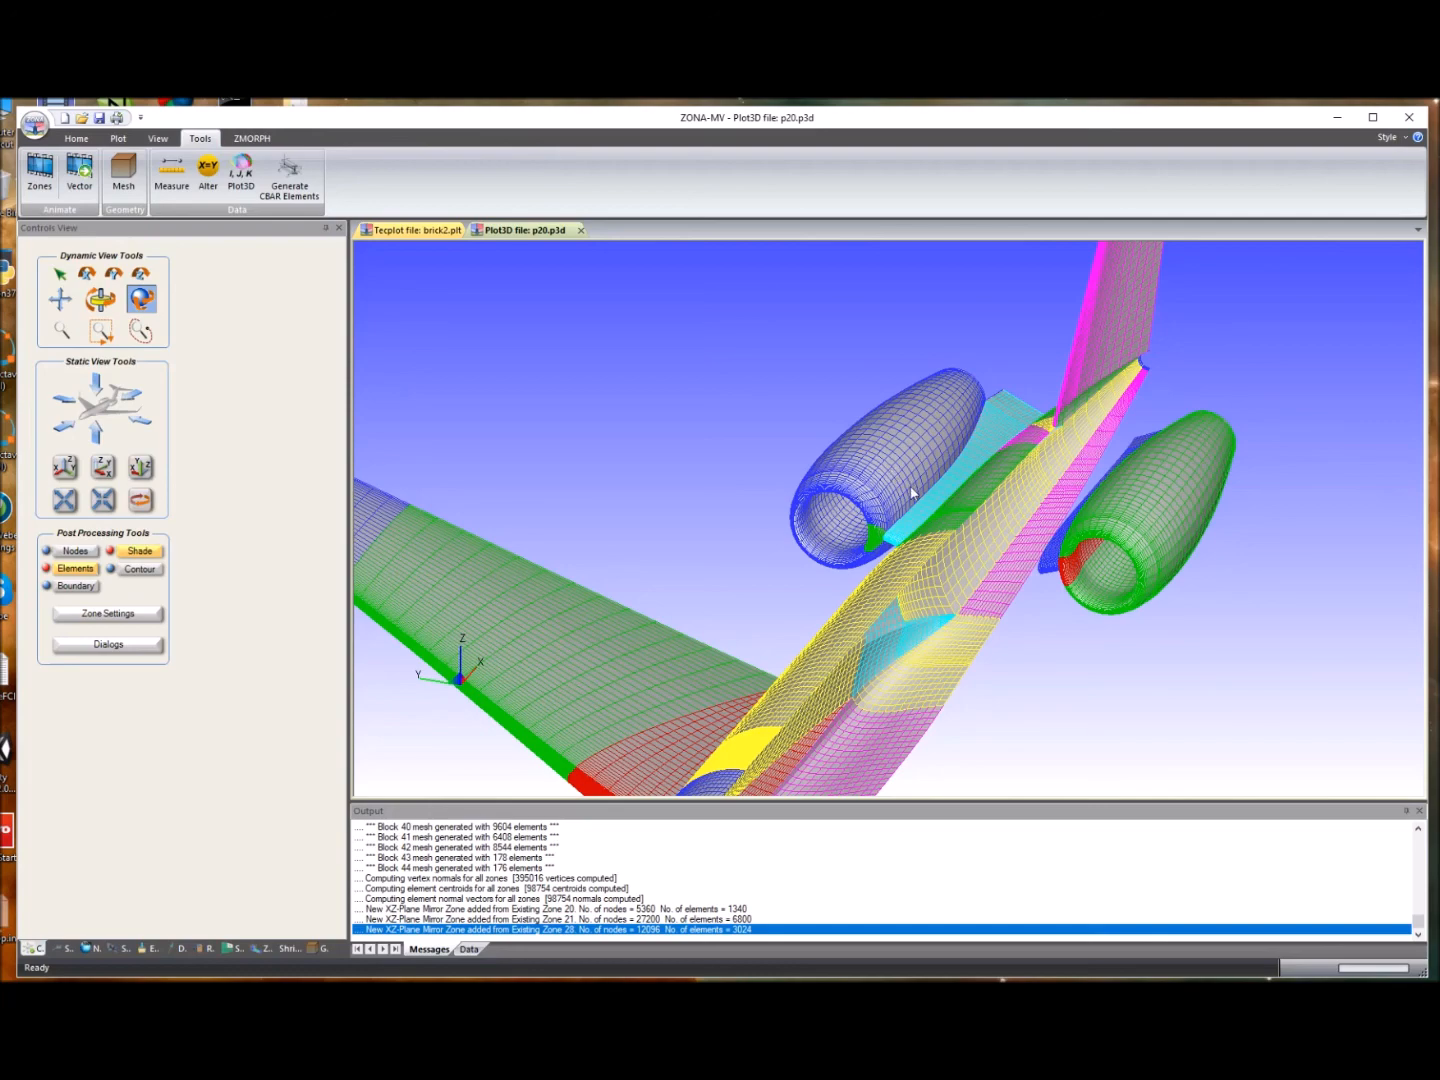
{"action": "left_click", "coordinate": [138, 614]}
{"action": "left_click_drag", "start_coordinate": [633, 668], "coordinate": [403, 367]}
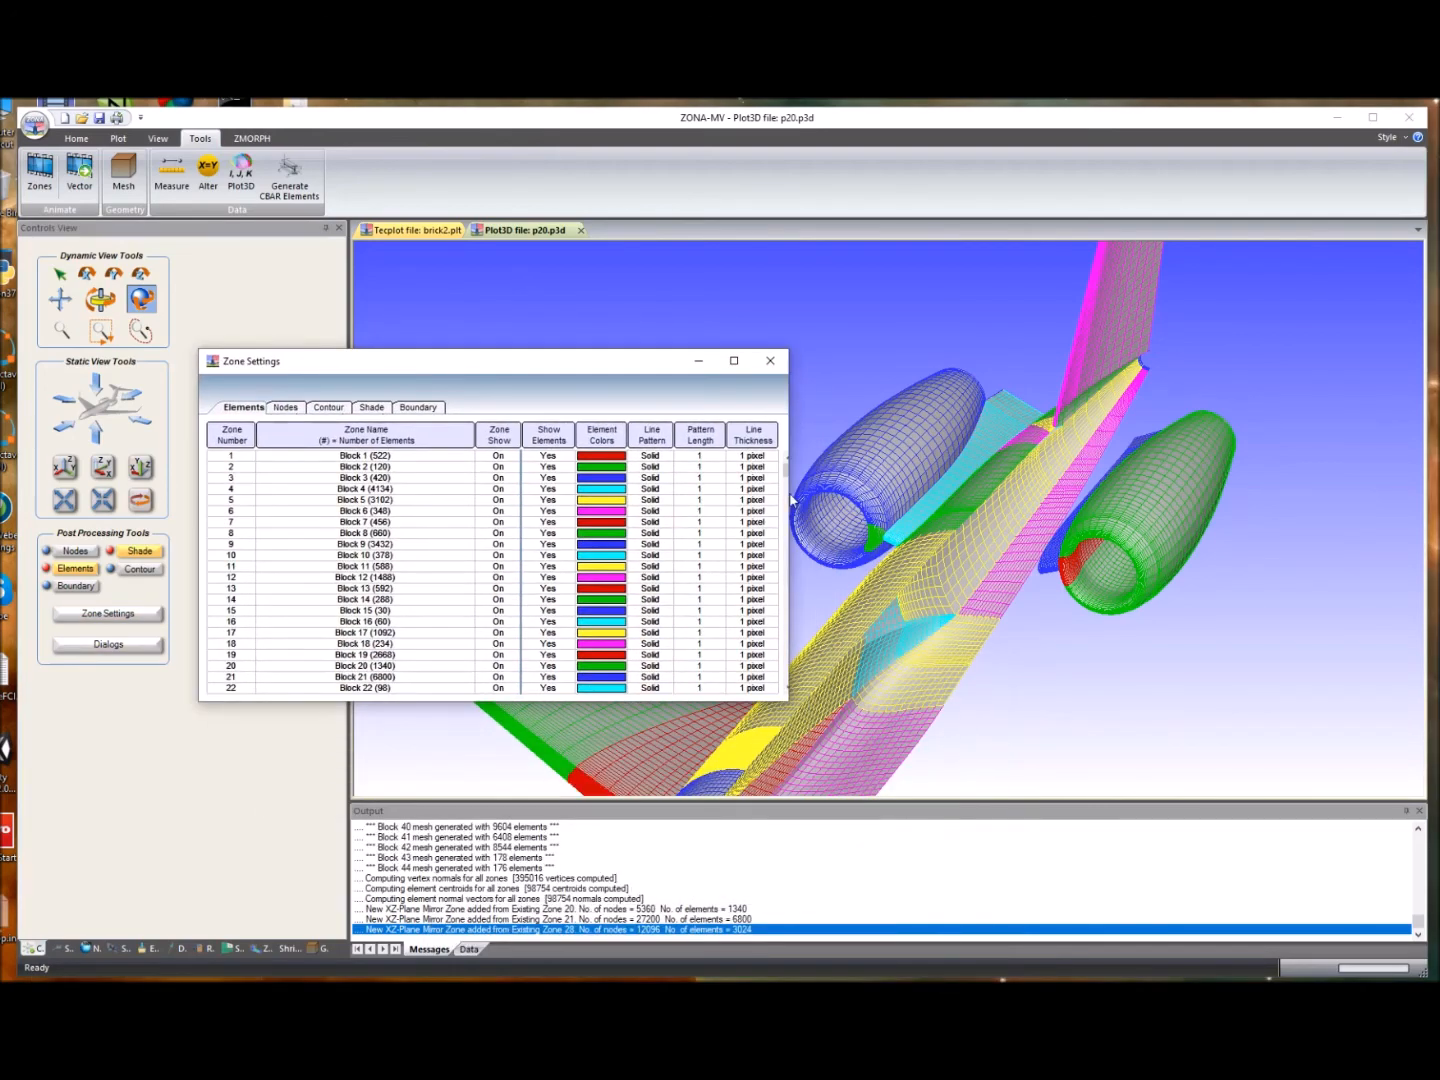
{"action": "left_click_drag", "start_coordinate": [790, 484], "coordinate": [775, 689]}
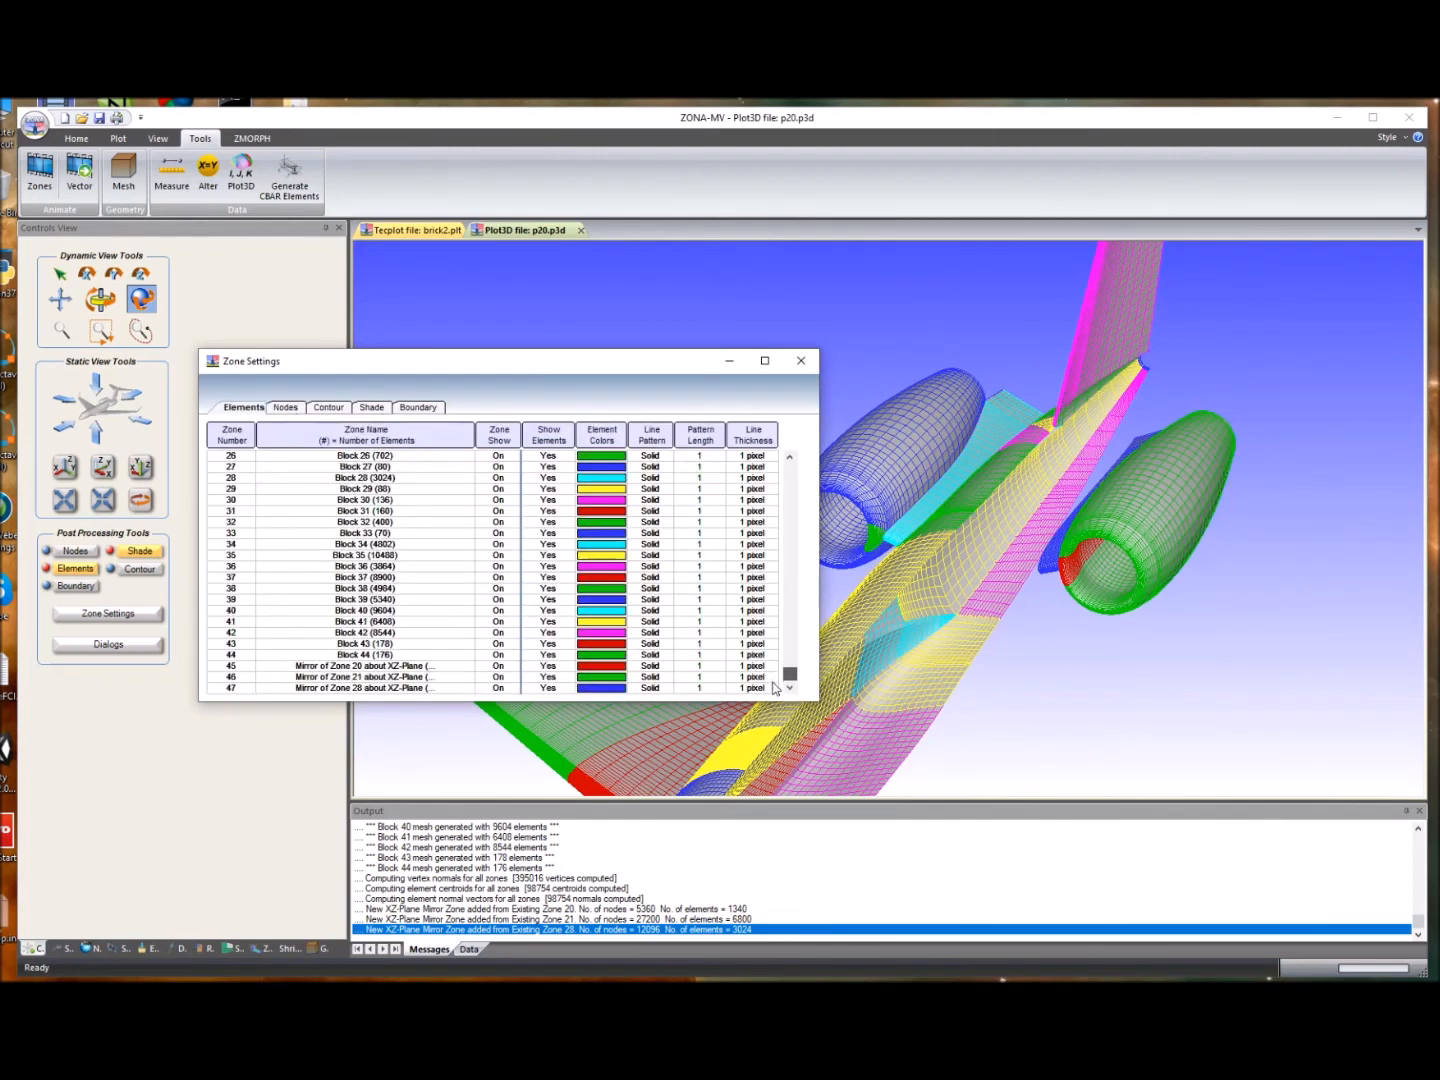
{"action": "left_click", "coordinate": [413, 666]}
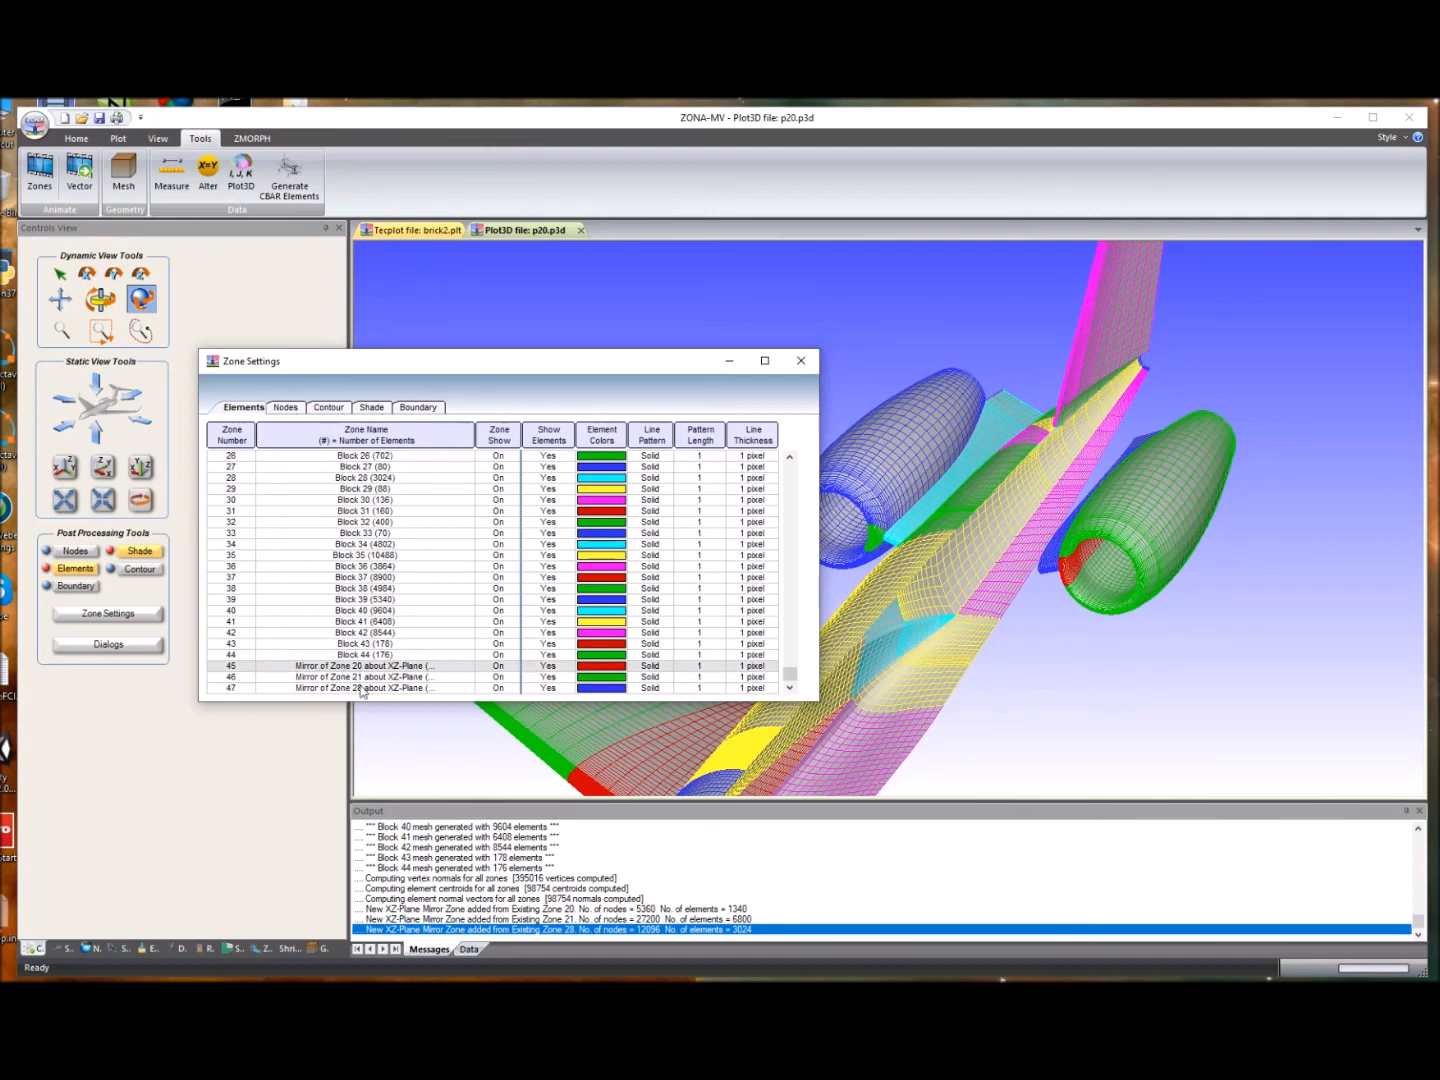
{"action": "left_click", "coordinate": [801, 361]}
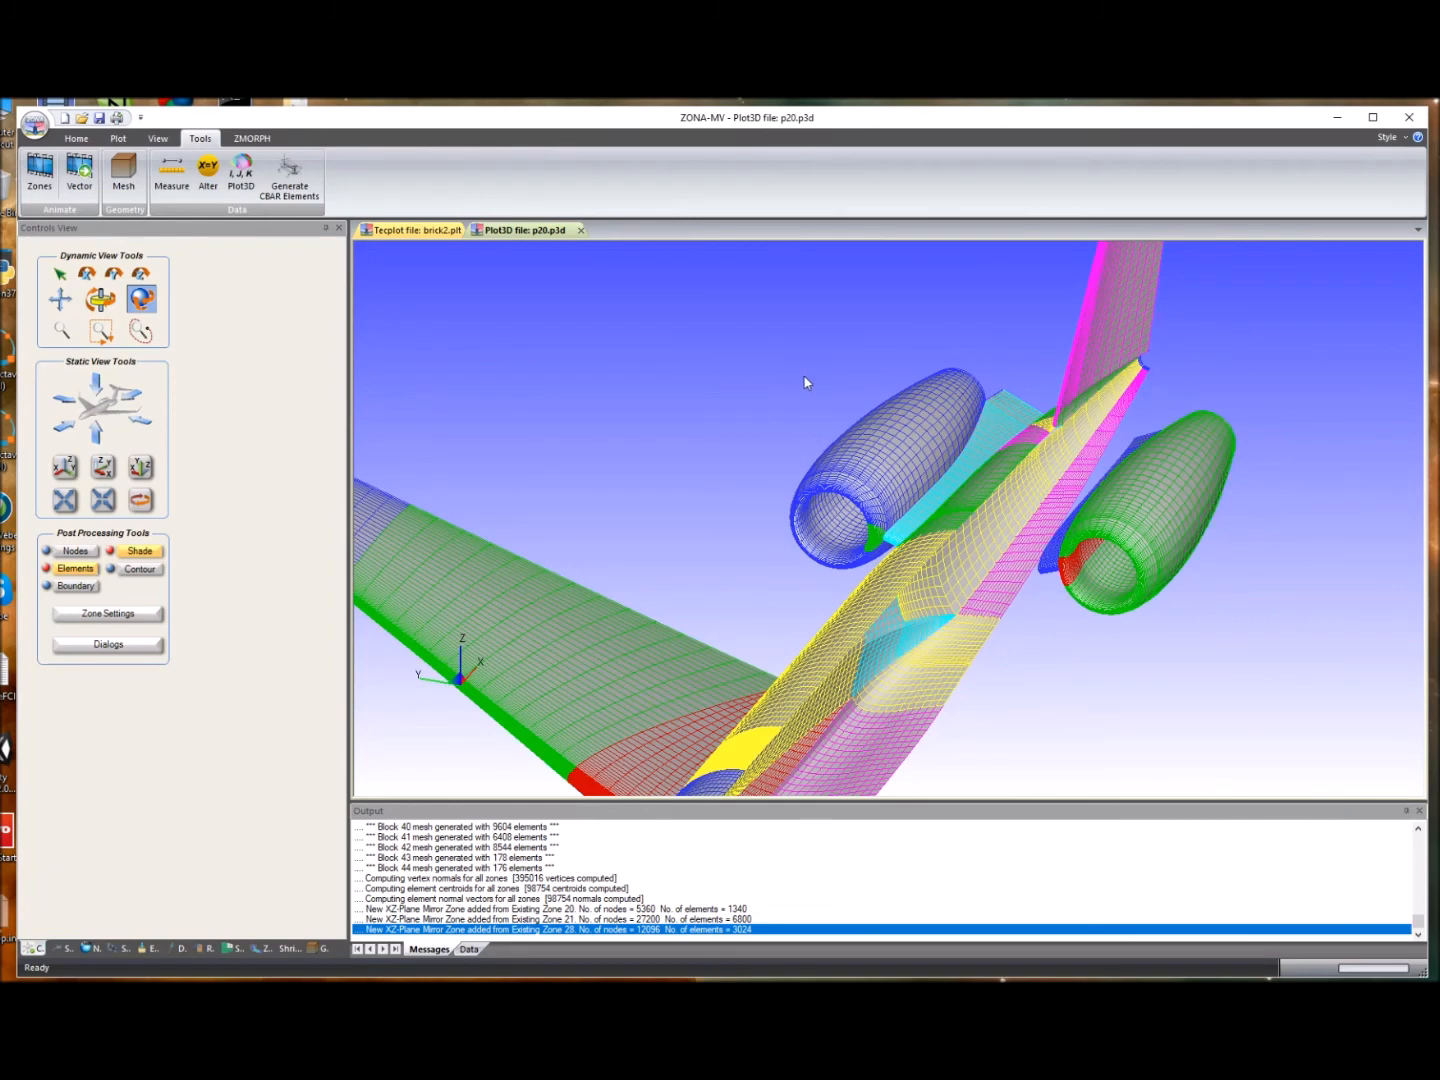